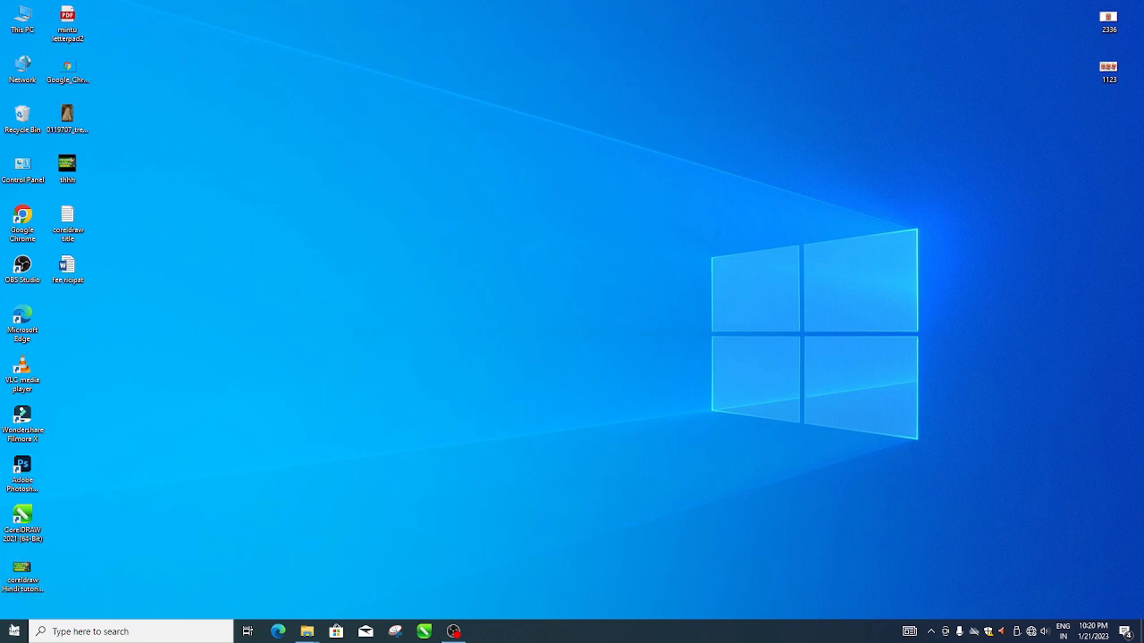
- Launch Word 2013 and create a blank document
{"action": "left_click", "coordinate": [16, 636]}
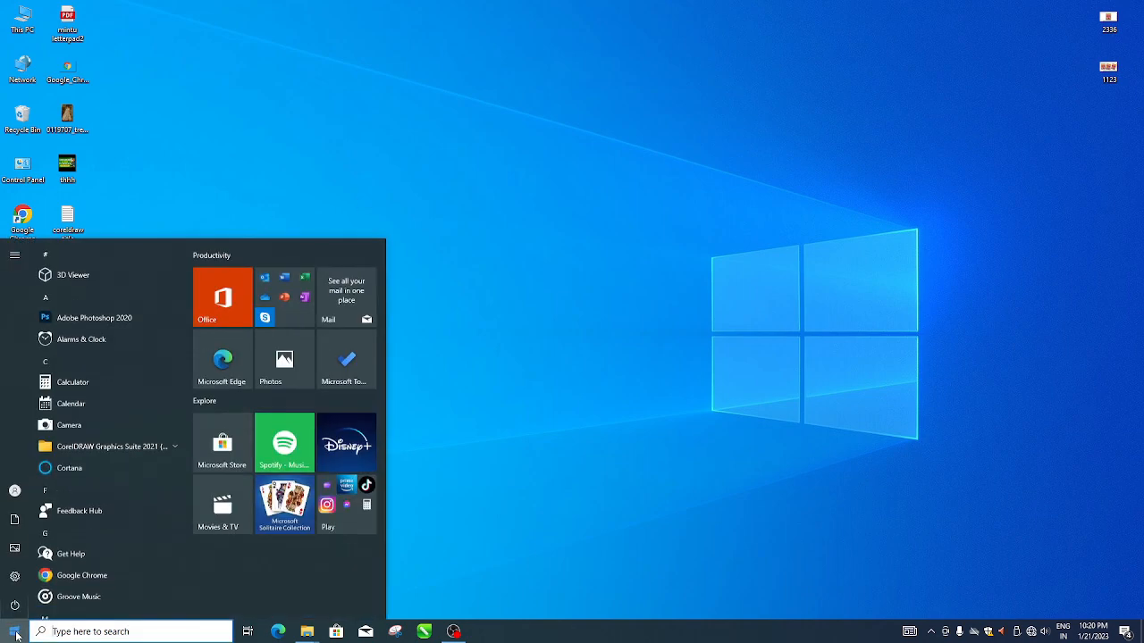
{"action": "scroll", "coordinate": [109, 433], "scroll_direction": "down", "scroll_amount": 3}
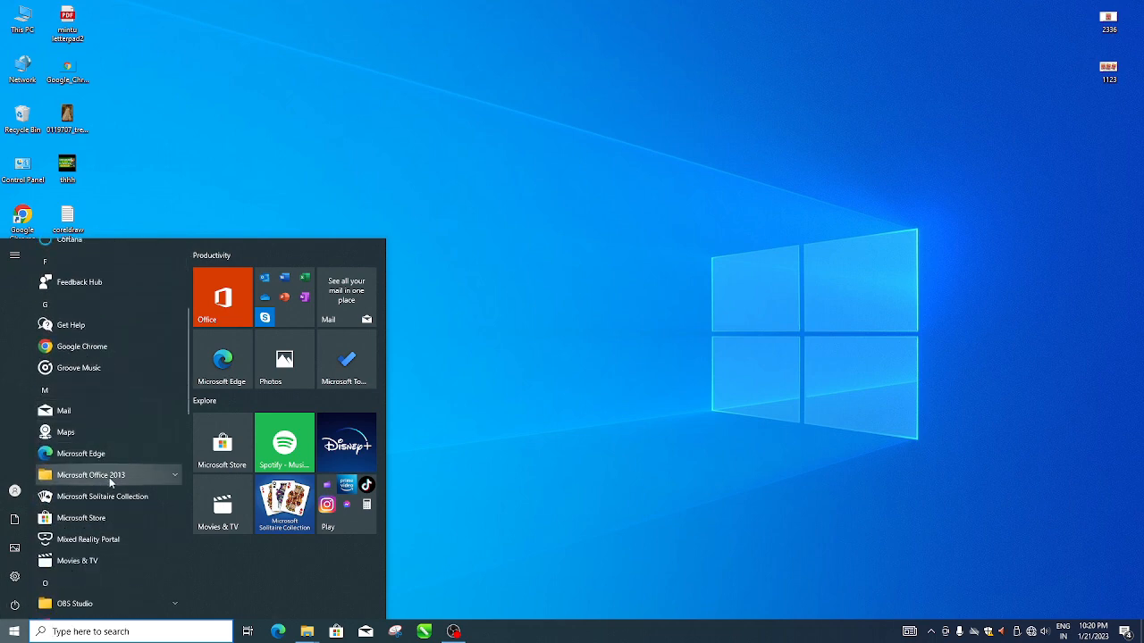
{"action": "left_click", "coordinate": [111, 478]}
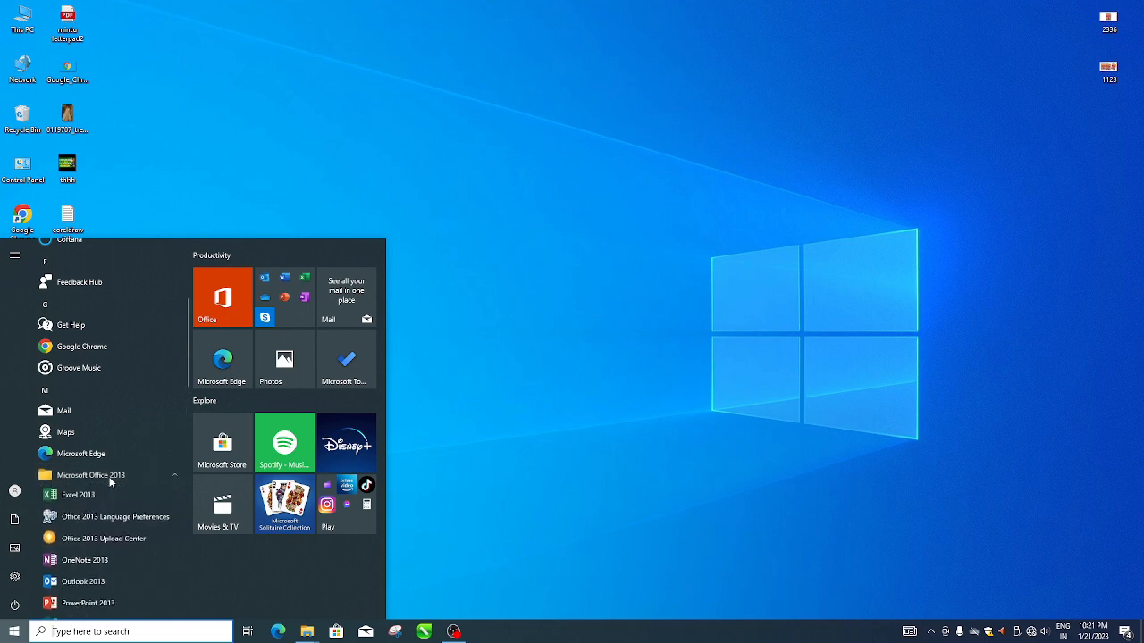
{"action": "scroll", "coordinate": [109, 521], "scroll_direction": "down", "scroll_amount": 2}
{"action": "scroll", "coordinate": [111, 527], "scroll_direction": "down", "scroll_amount": 2}
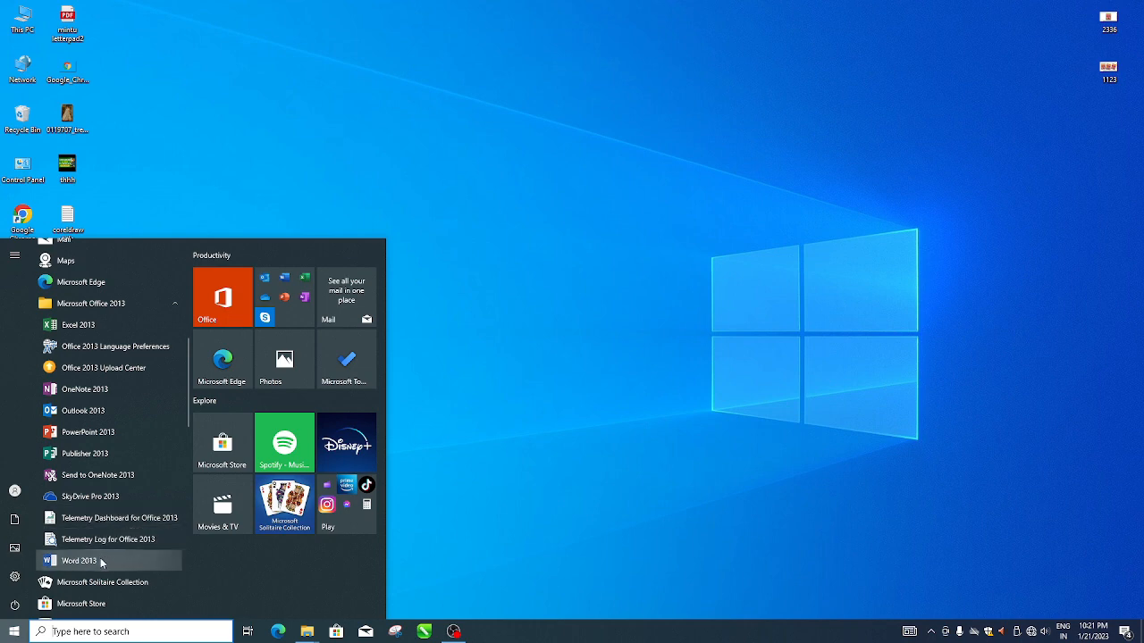
{"action": "left_click", "coordinate": [102, 563]}
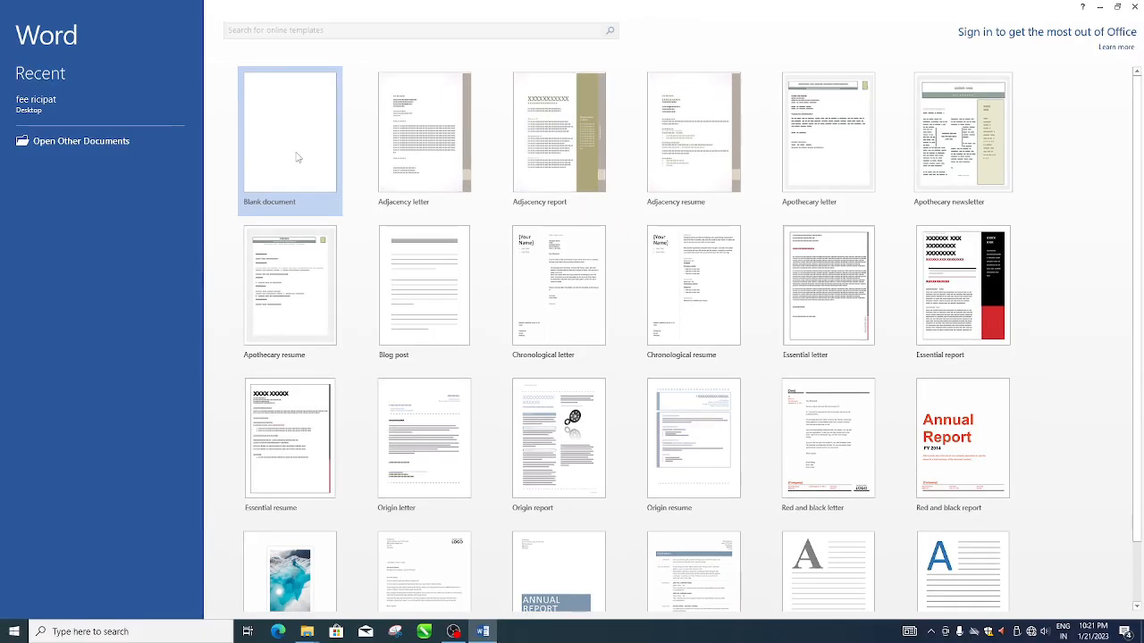
{"action": "left_click", "coordinate": [297, 156]}
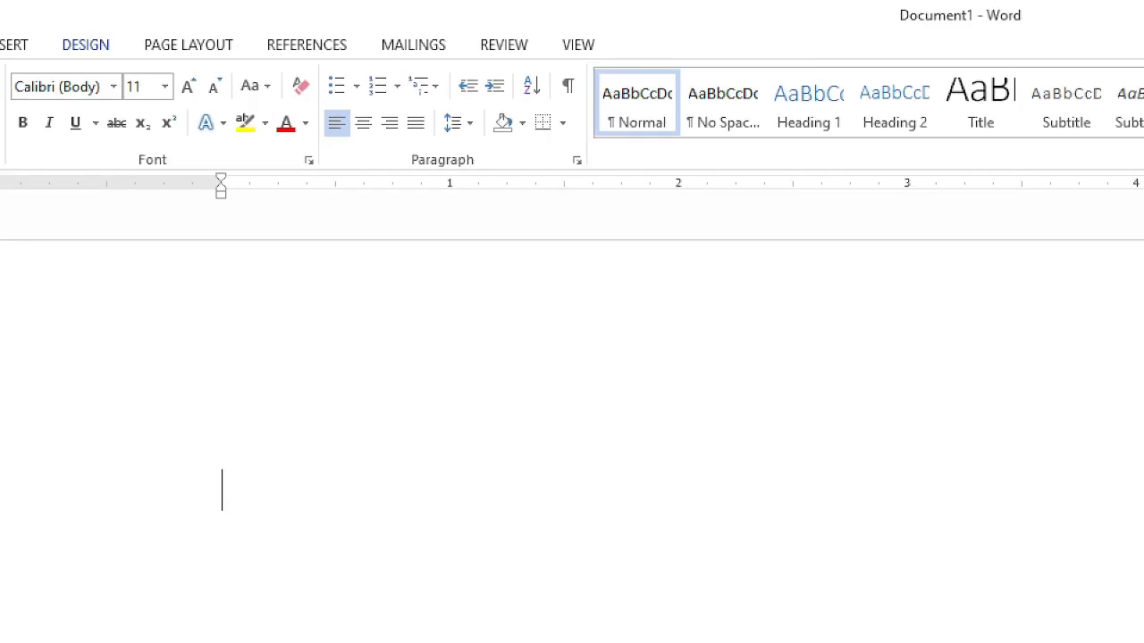
- Set a custom paper size 9 inches wide and 3.5 inches high for the whole document
{"action": "left_click", "coordinate": [188, 45]}
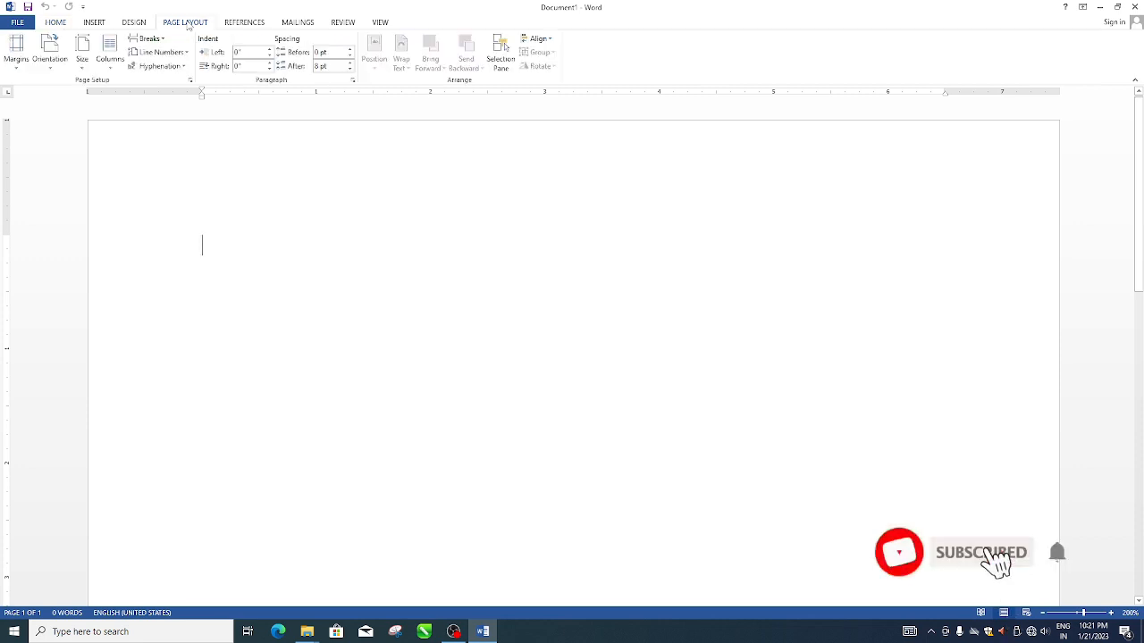
{"action": "left_click", "coordinate": [81, 71]}
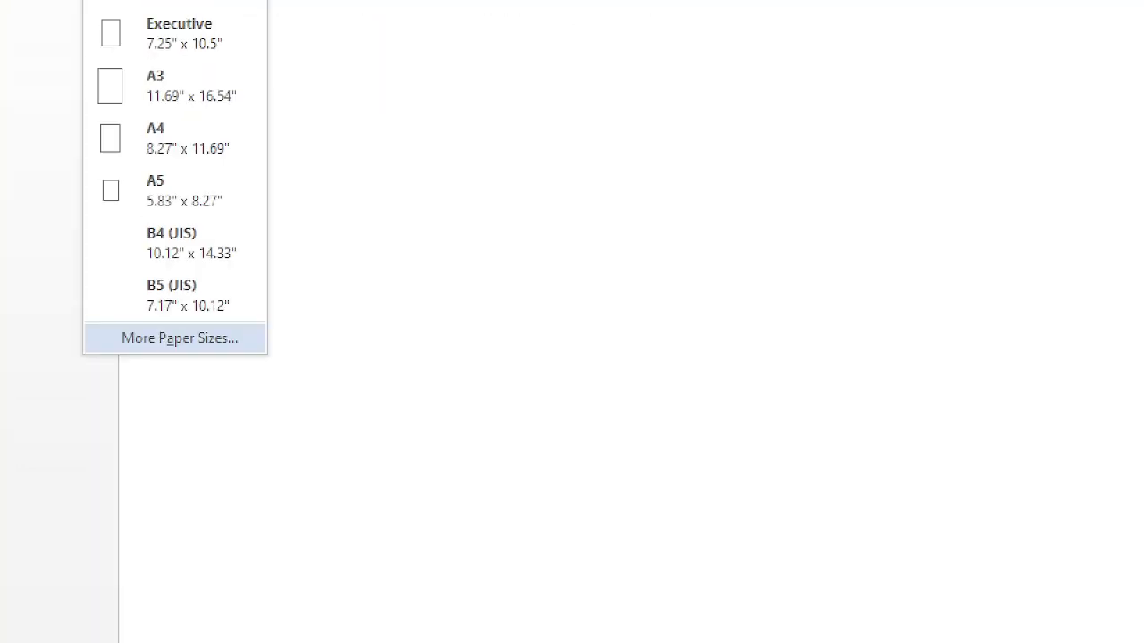
{"action": "left_click", "coordinate": [133, 360]}
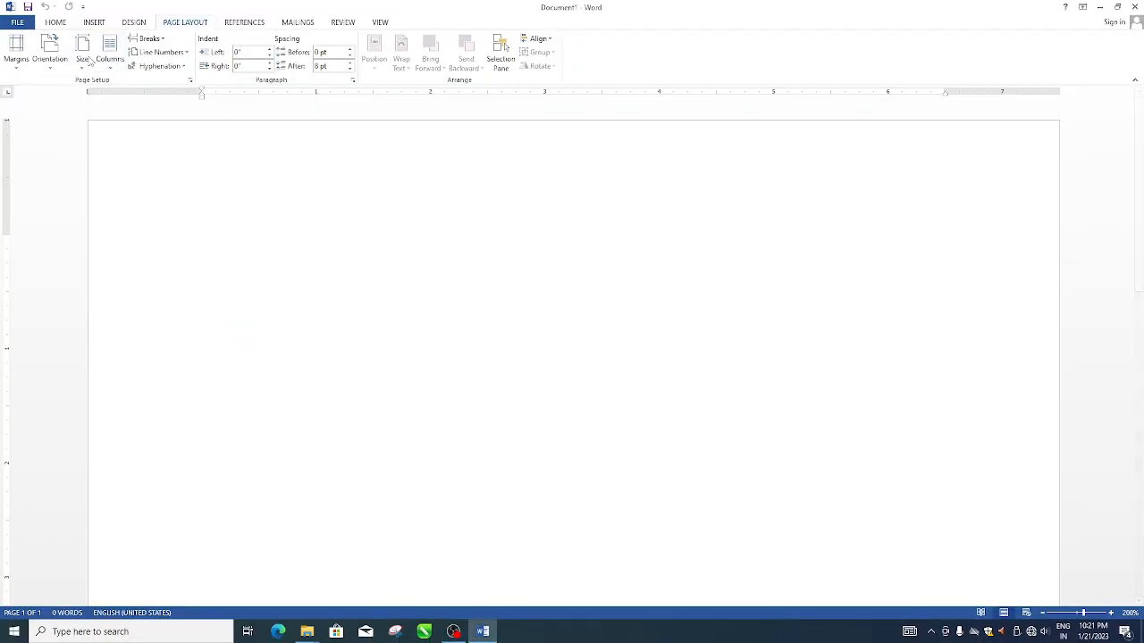
{"action": "left_click", "coordinate": [83, 61]}
{"action": "left_click", "coordinate": [98, 345]}
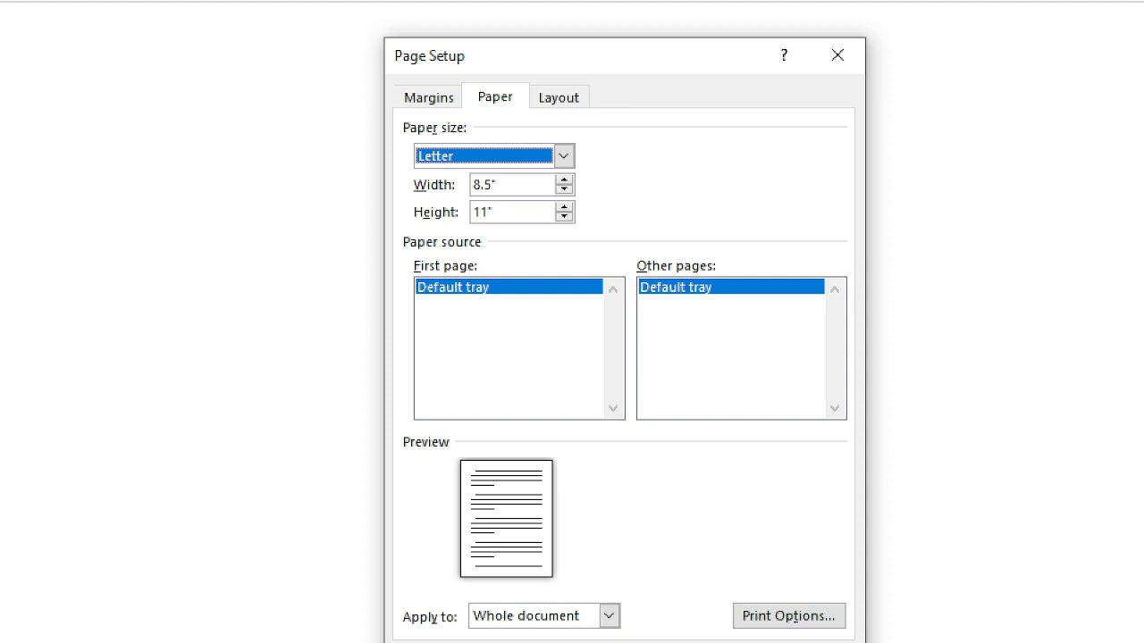
{"action": "left_click", "coordinate": [491, 184]}
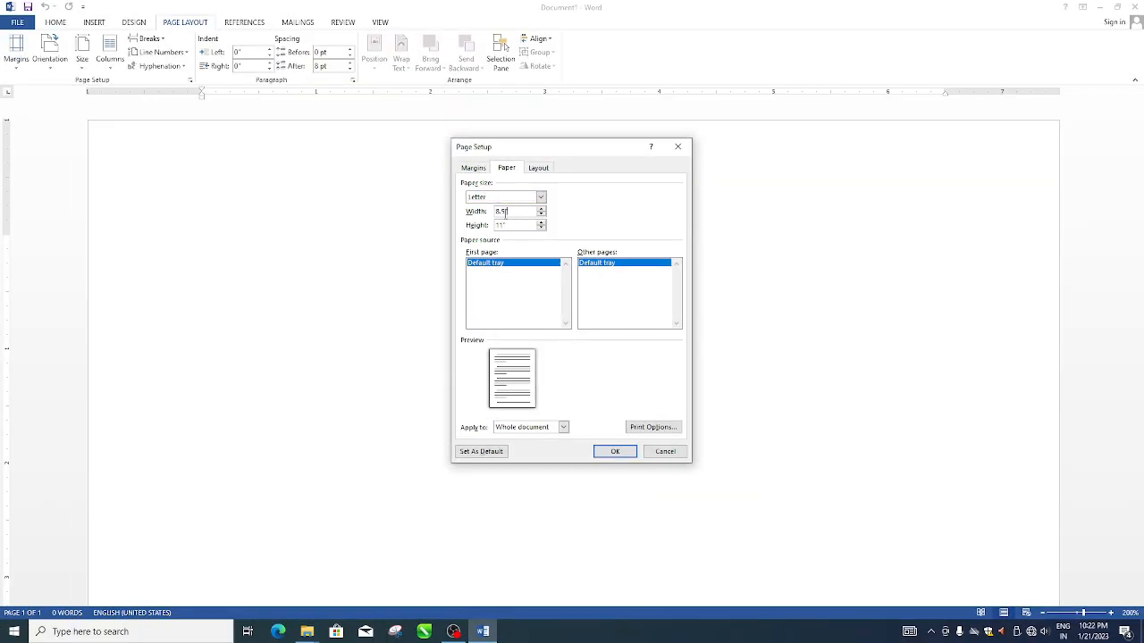
{"action": "left_click_drag", "start_coordinate": [505, 211], "coordinate": [481, 217]}
{"action": "type", "text": "9"}
{"action": "key", "text": "Tab"}
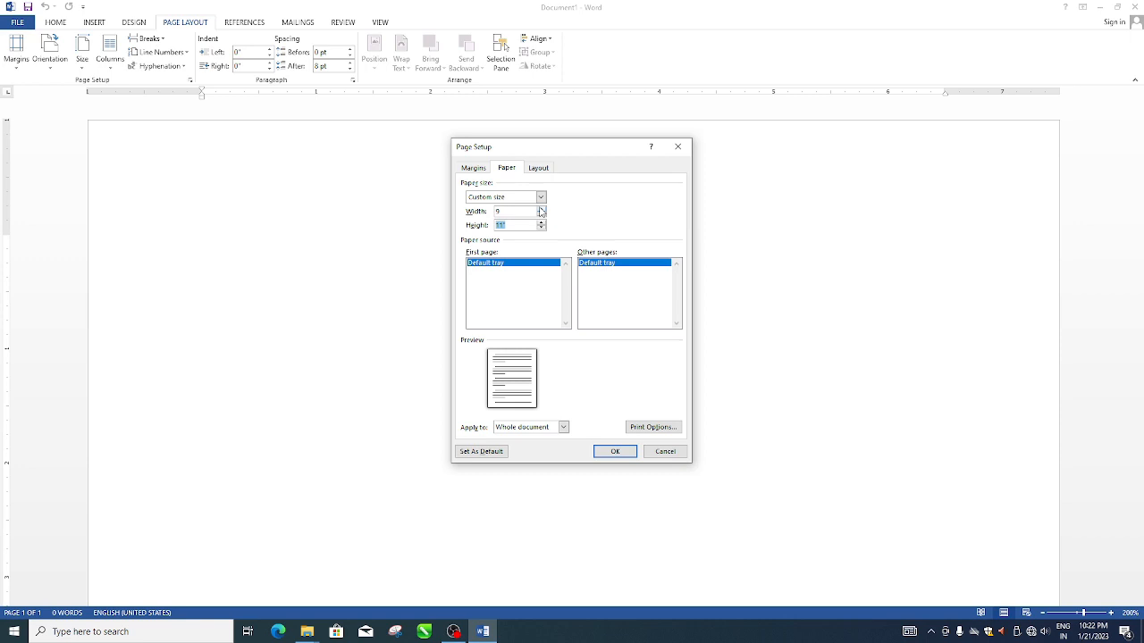
{"action": "type", "text": "3.5"}
{"action": "left_click", "coordinate": [616, 451]}
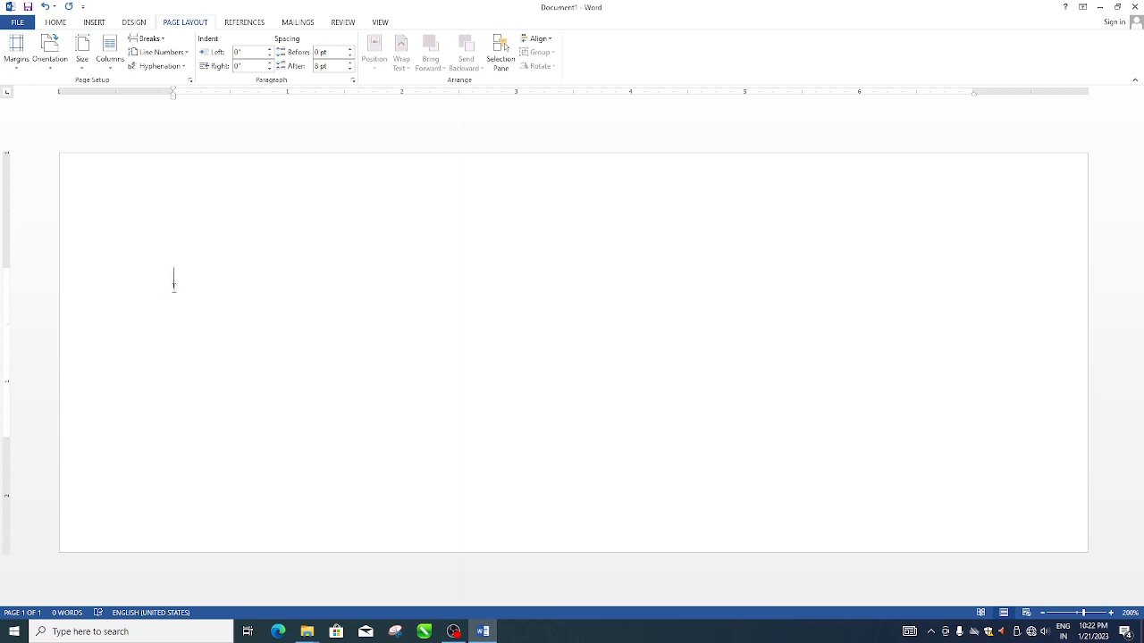
- Set the page's top, bottom, left and right margins to 0.2 inches each
{"action": "left_click", "coordinate": [15, 64]}
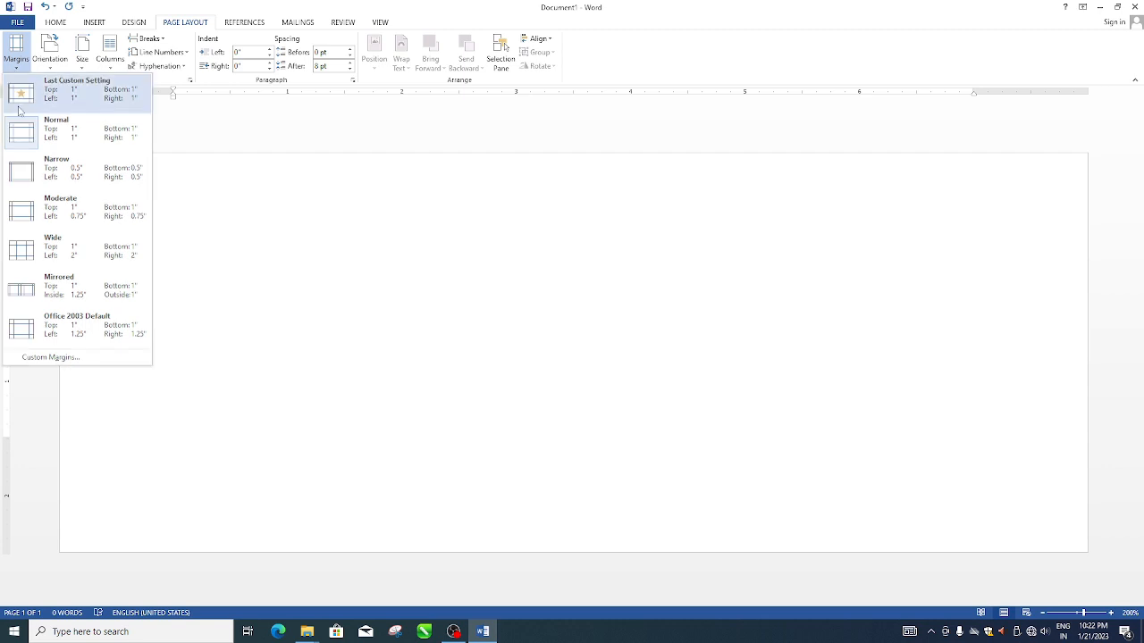
{"action": "left_click", "coordinate": [31, 361]}
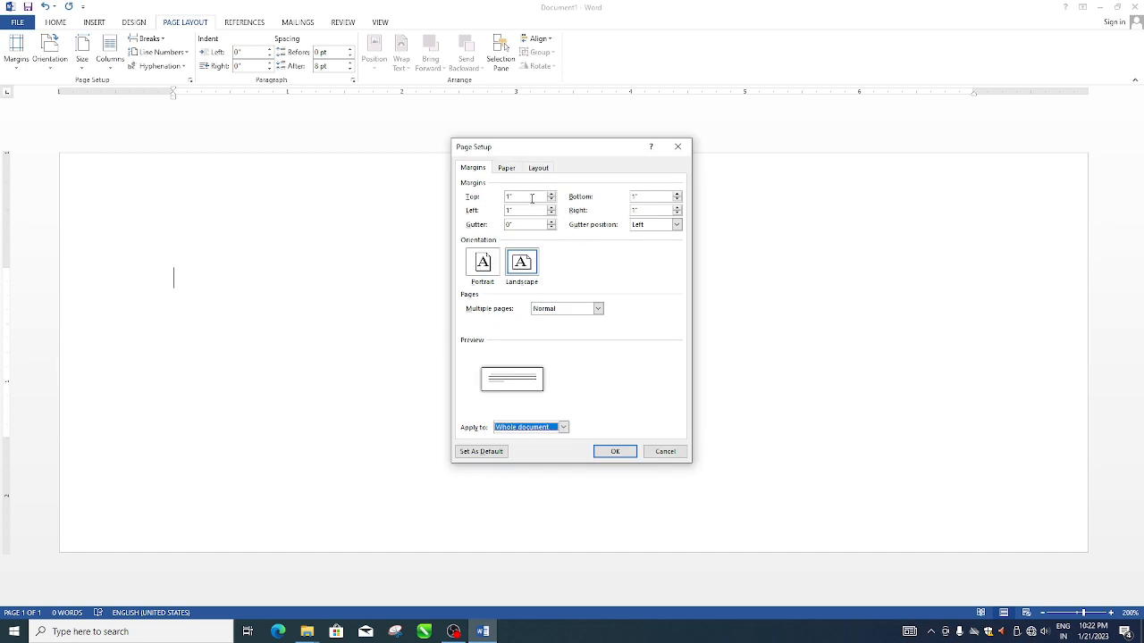
{"action": "double_click", "coordinate": [533, 197]}
{"action": "type", "text": "0.2"}
{"action": "key", "text": "Tab"}
{"action": "type", "text": "0"}
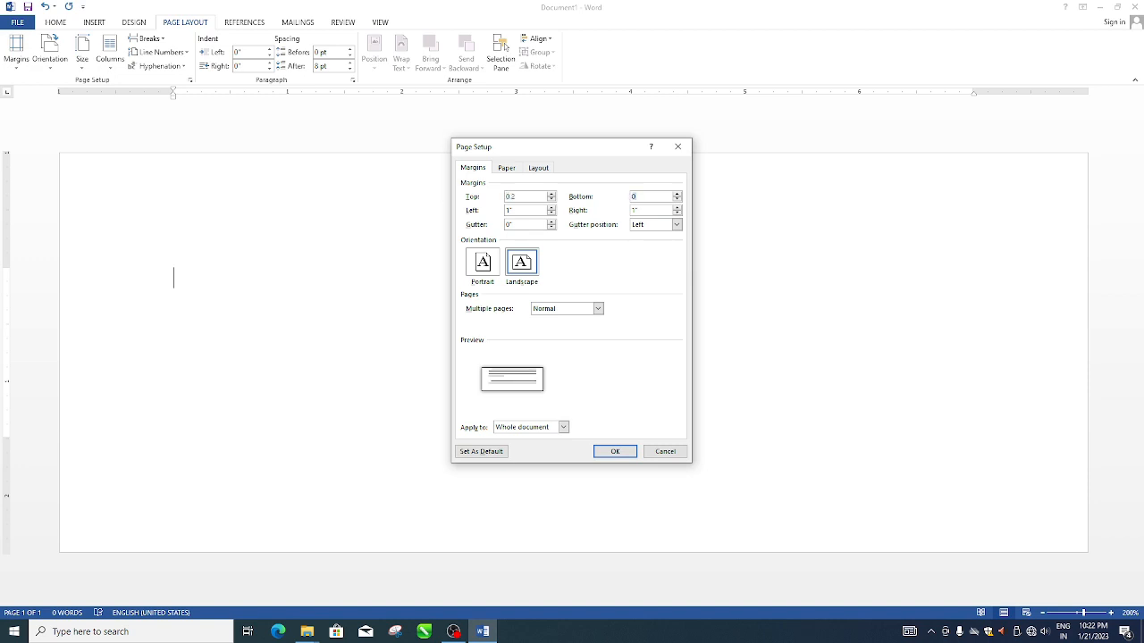
{"action": "key", "text": "Tab"}
{"action": "type", "text": "0.2"}
{"action": "key", "text": "Tab"}
{"action": "type", "text": "0."}
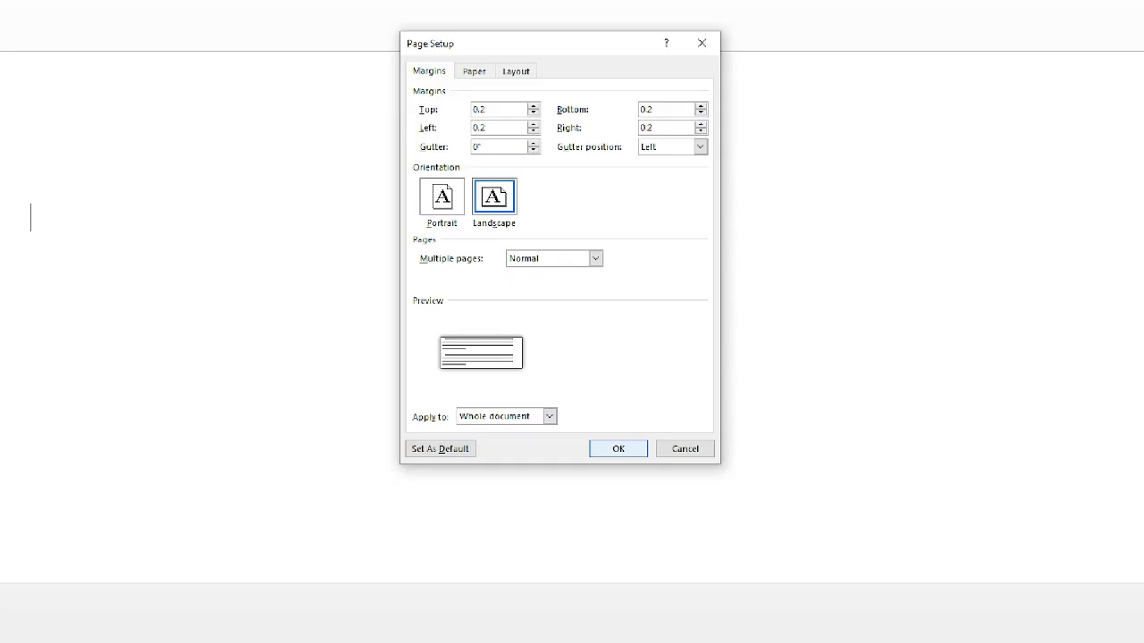
{"action": "left_click", "coordinate": [611, 454]}
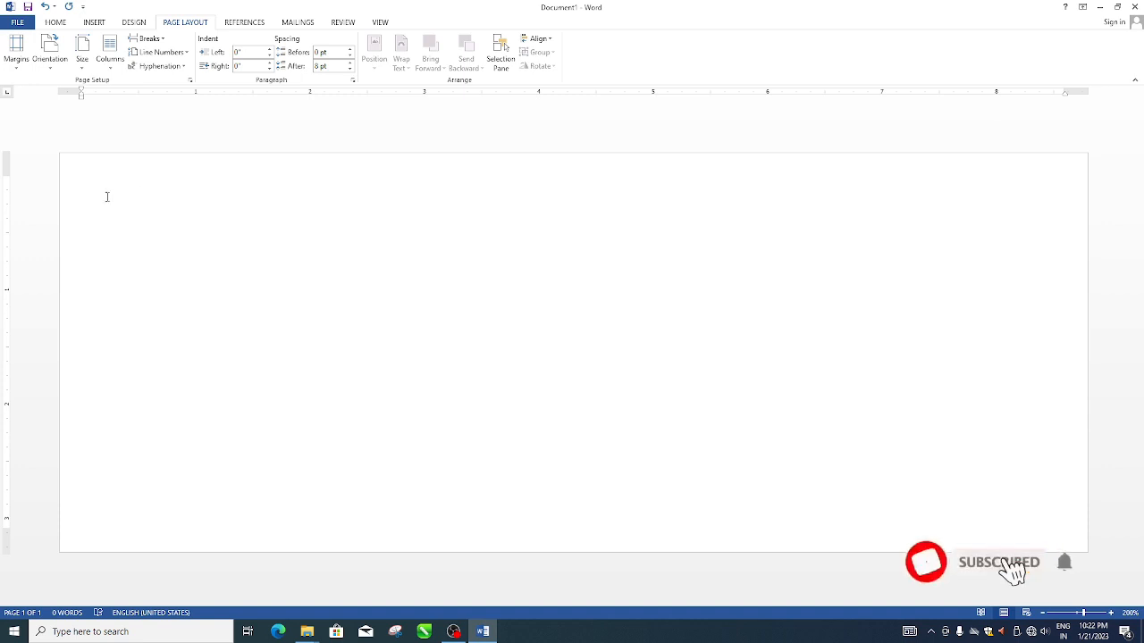
- Draw a rectangle shape covering nearly the whole page, about 8.91 inches wide and 3.42 inches high
{"action": "left_click", "coordinate": [99, 23]}
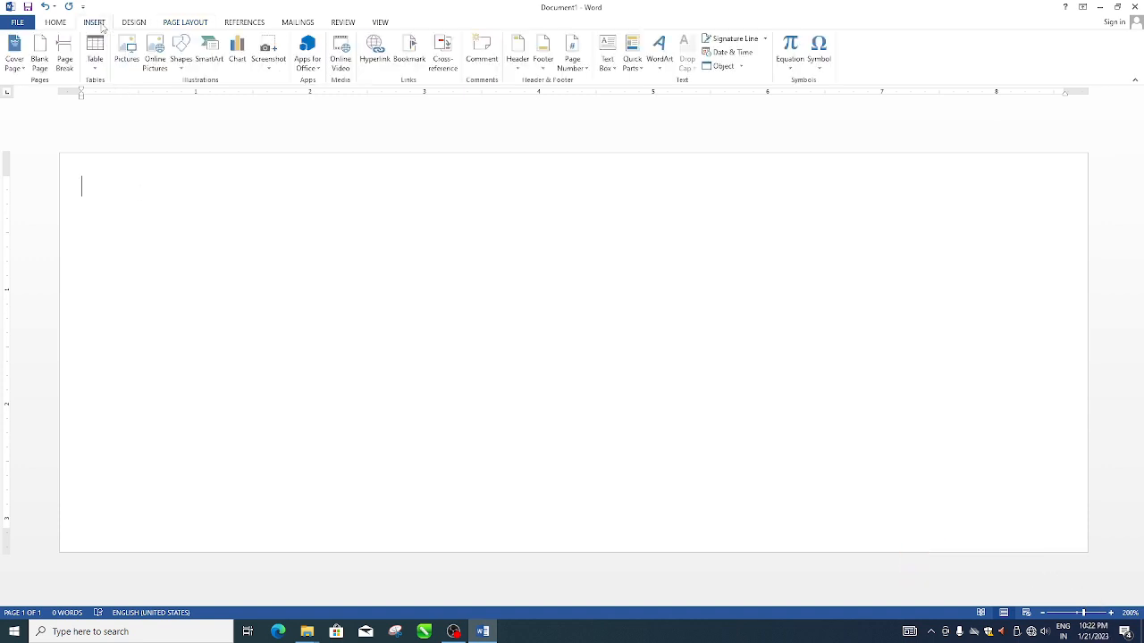
{"action": "left_click", "coordinate": [181, 69]}
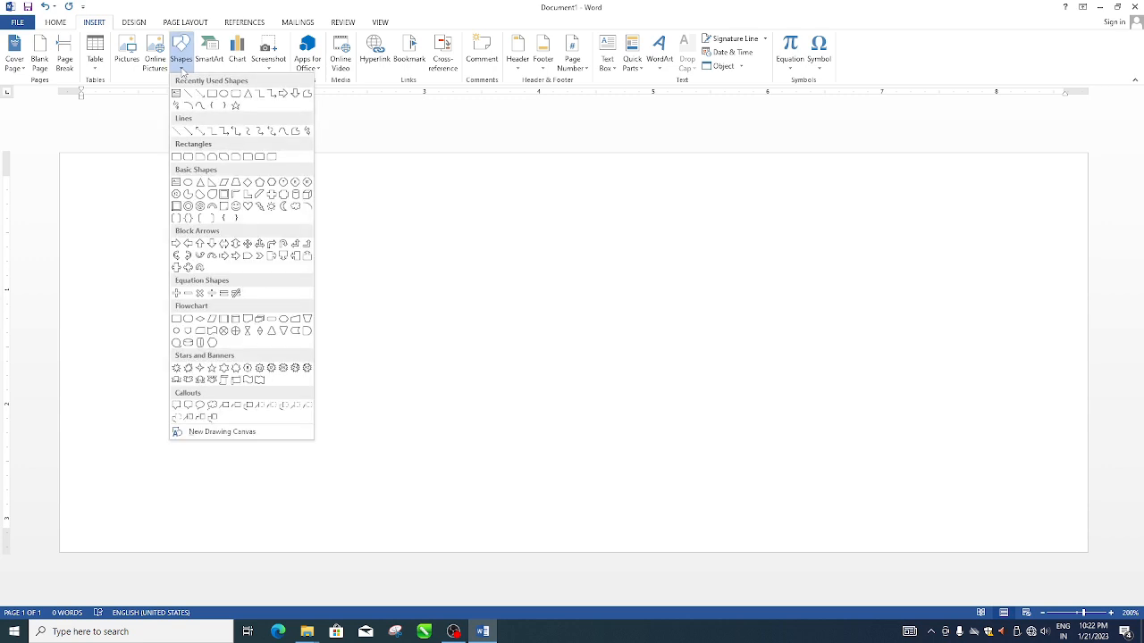
{"action": "left_click", "coordinate": [212, 94]}
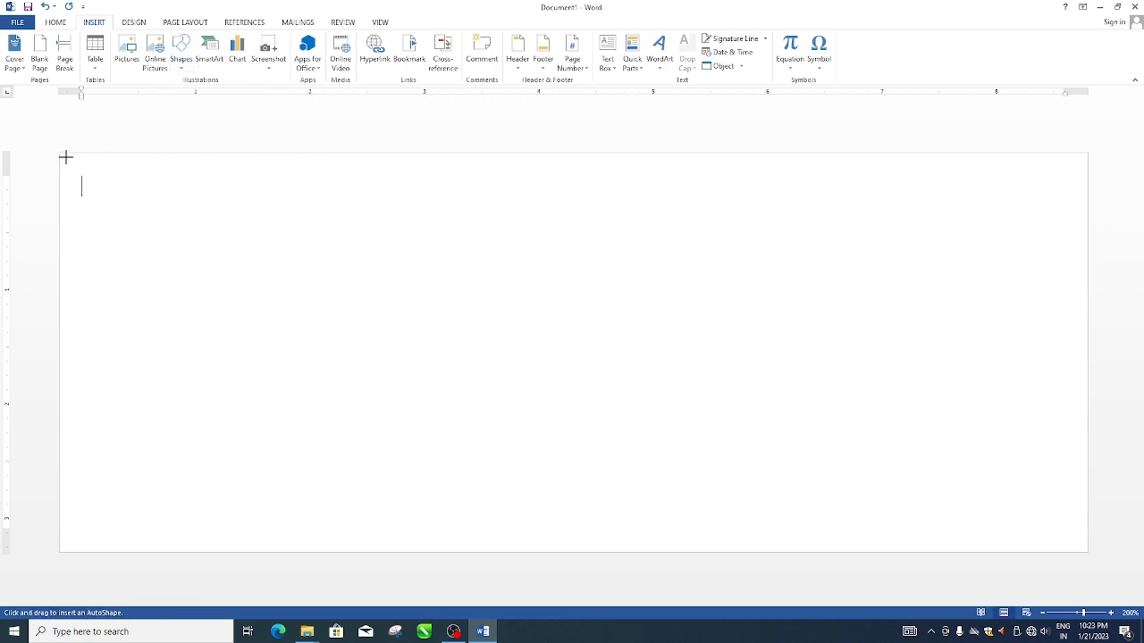
{"action": "mouse_move", "coordinate": [62, 156]}
{"action": "left_mouse_down"}
{"action": "mouse_move", "coordinate": [656, 539]}
{"action": "mouse_move", "coordinate": [1082, 548]}
{"action": "left_mouse_up"}
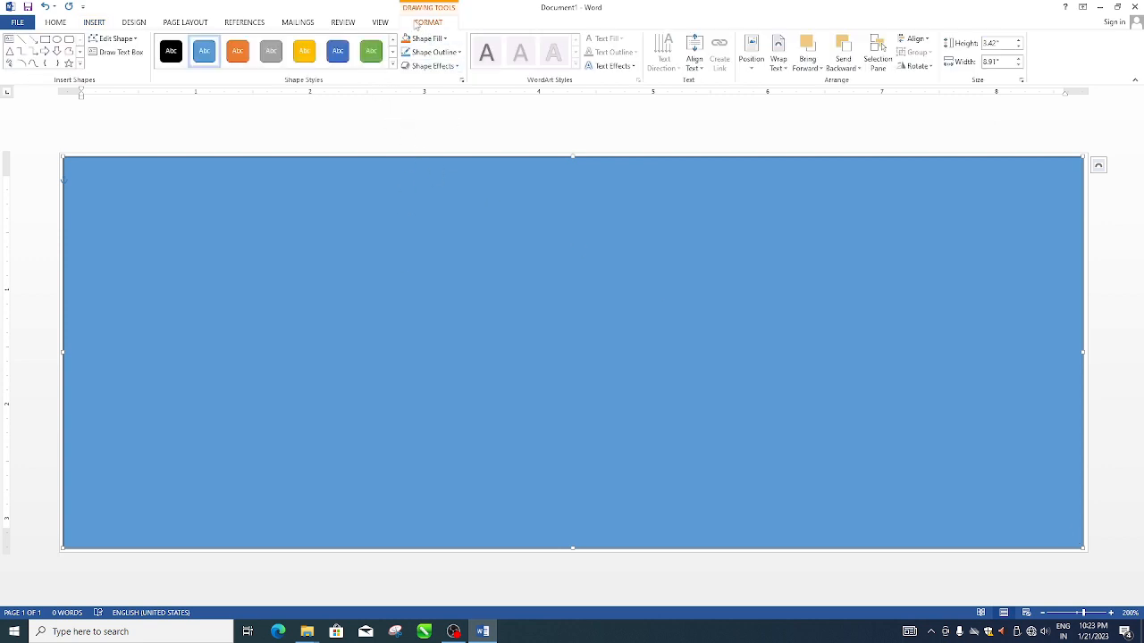
- Remove the fill from the page-sized rectangle
{"action": "key", "text": "ctrl"}
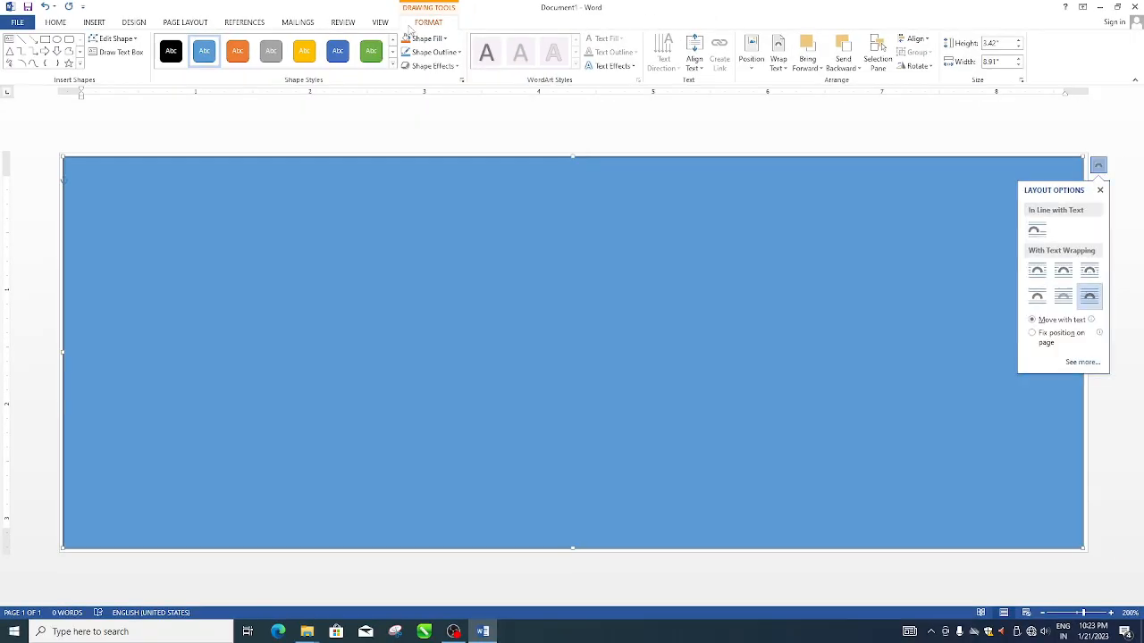
{"action": "left_click", "coordinate": [451, 139]}
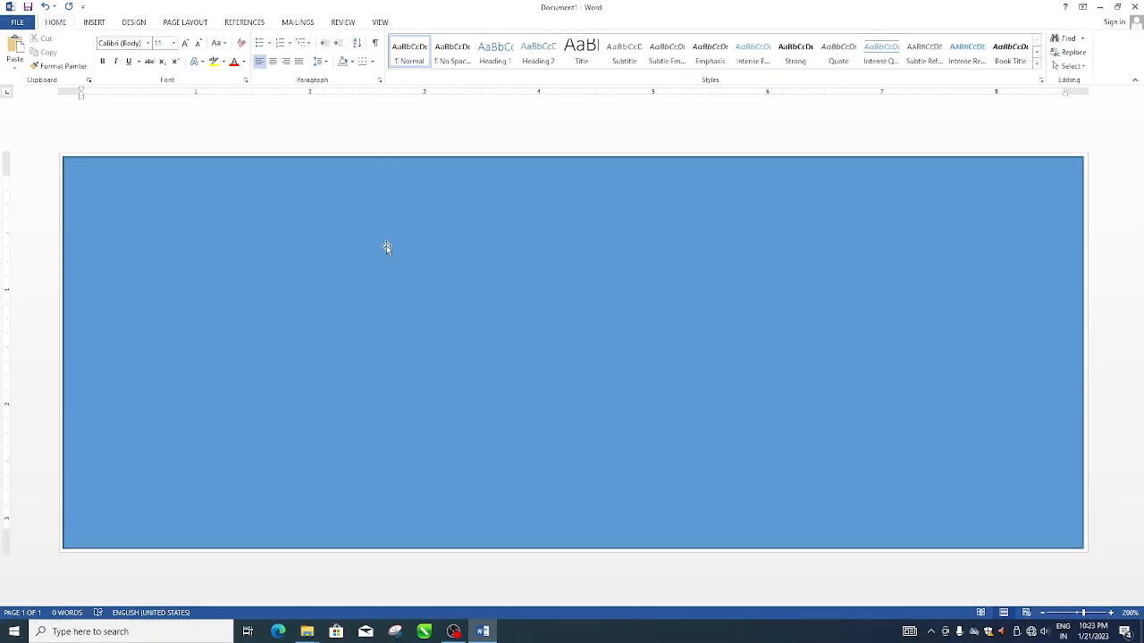
{"action": "left_click", "coordinate": [355, 490]}
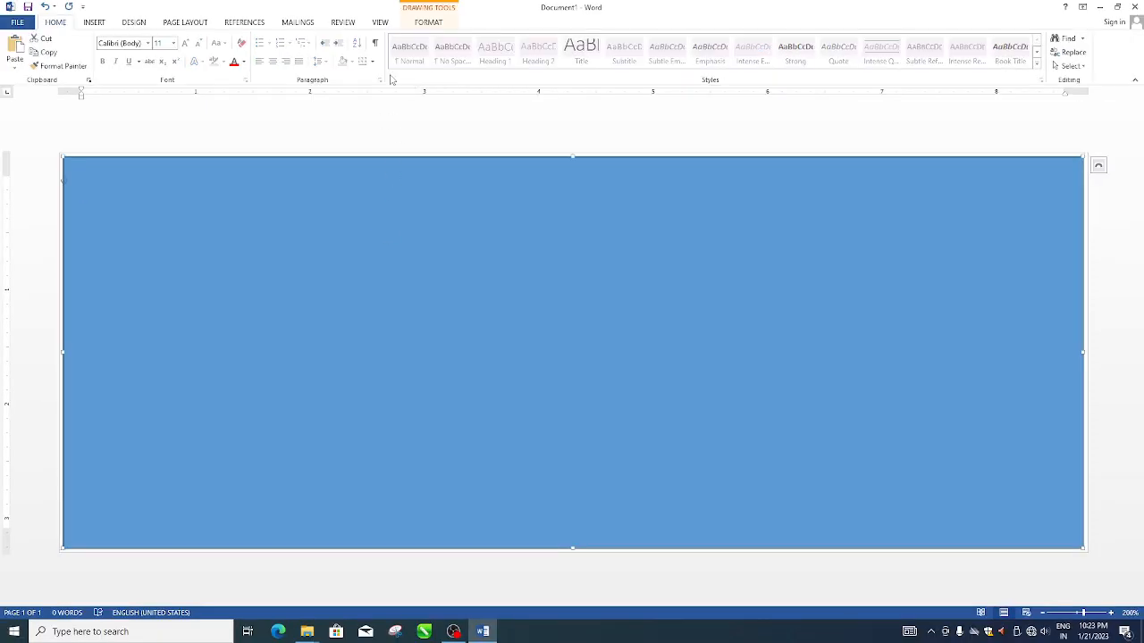
{"action": "left_click", "coordinate": [424, 24]}
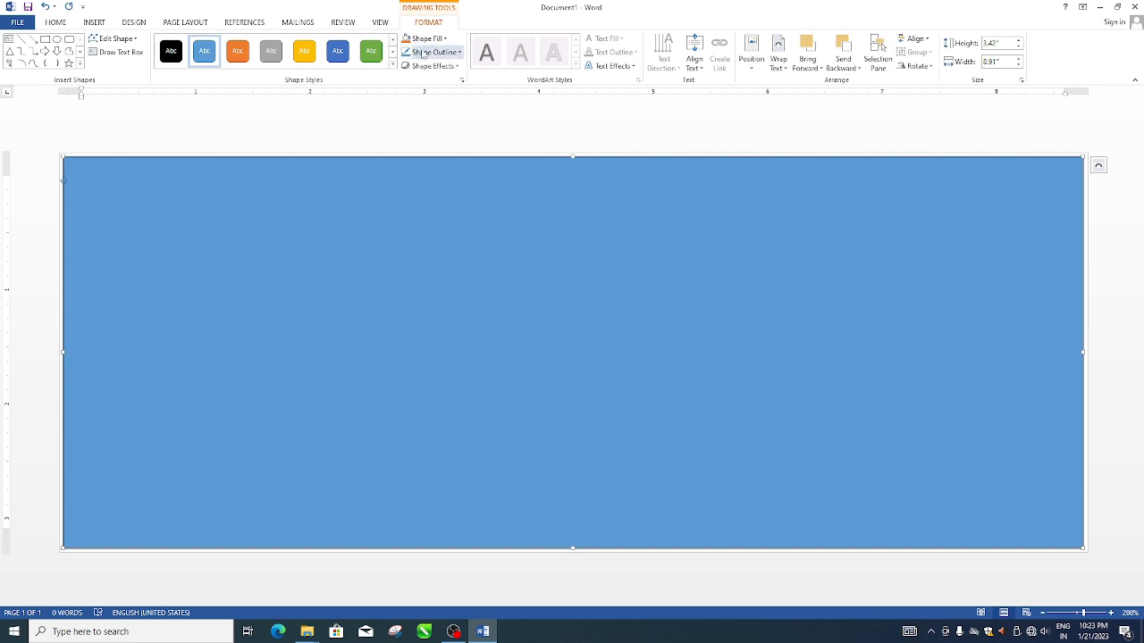
{"action": "left_click", "coordinate": [438, 39]}
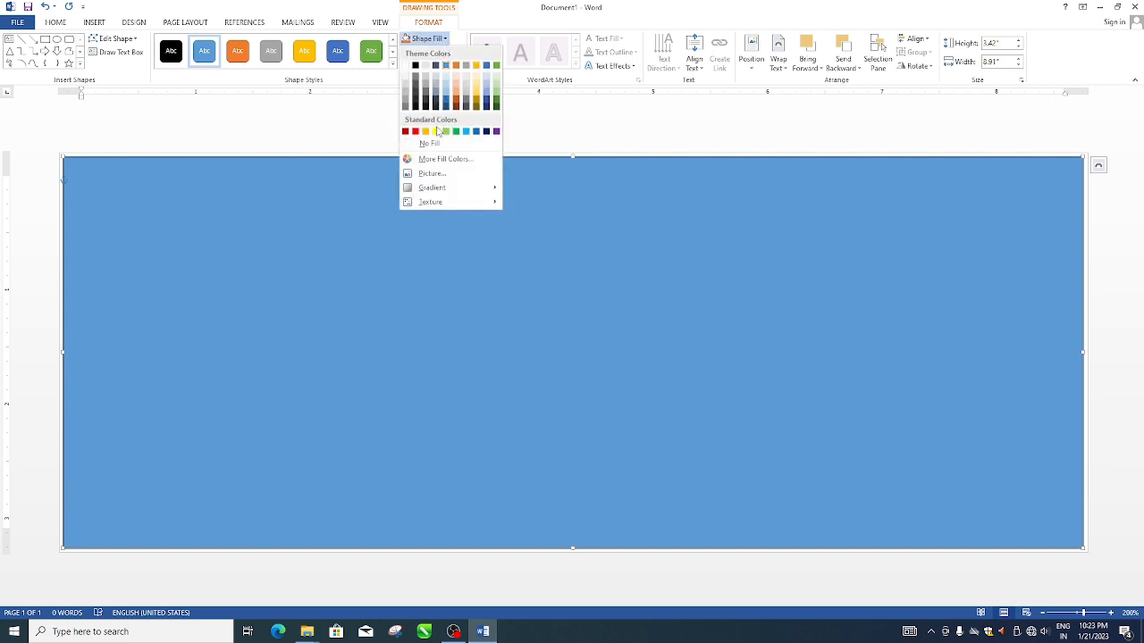
{"action": "left_click", "coordinate": [431, 143]}
- Give the rectangle a black outline with a weight of 1½ pt
{"action": "left_click", "coordinate": [434, 52]}
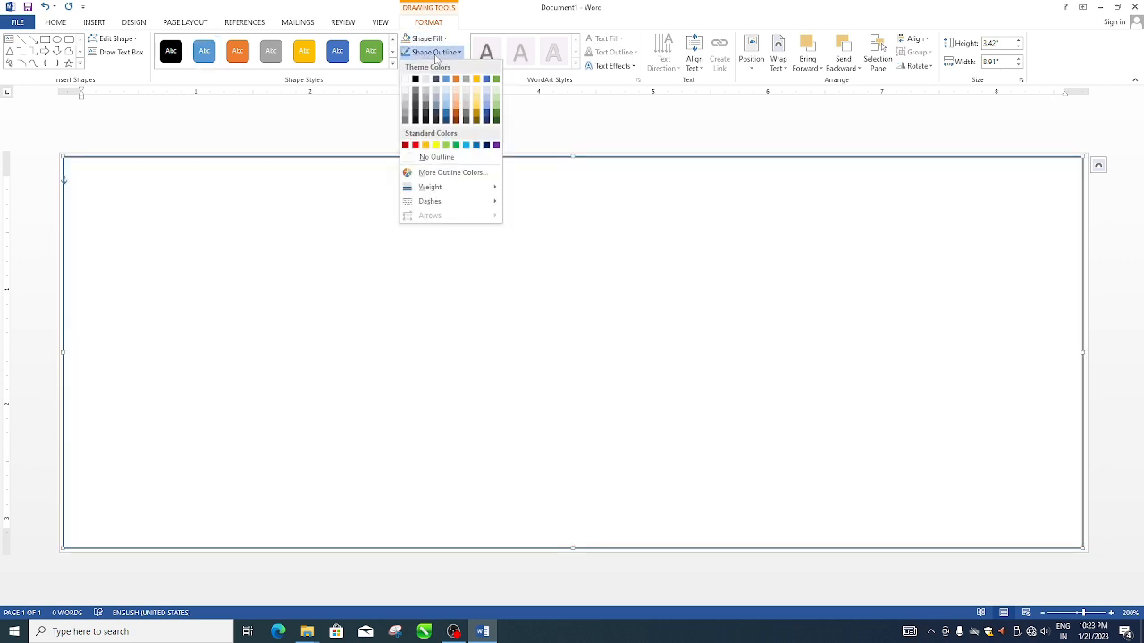
{"action": "mouse_move", "coordinate": [430, 190]}
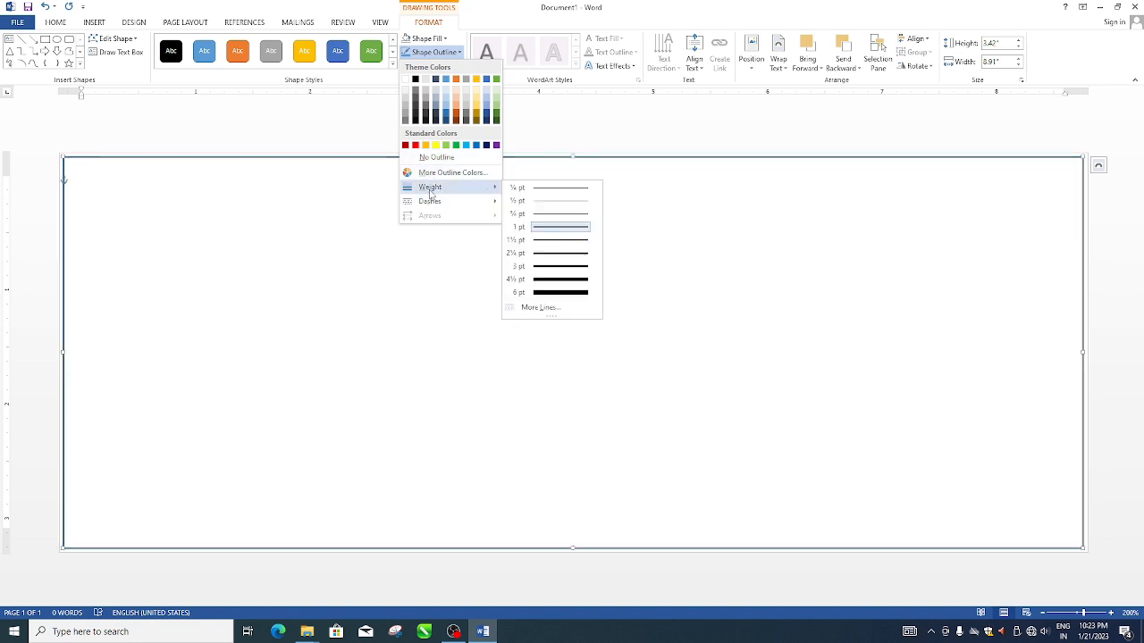
{"action": "left_click", "coordinate": [551, 241]}
{"action": "left_click", "coordinate": [427, 52]}
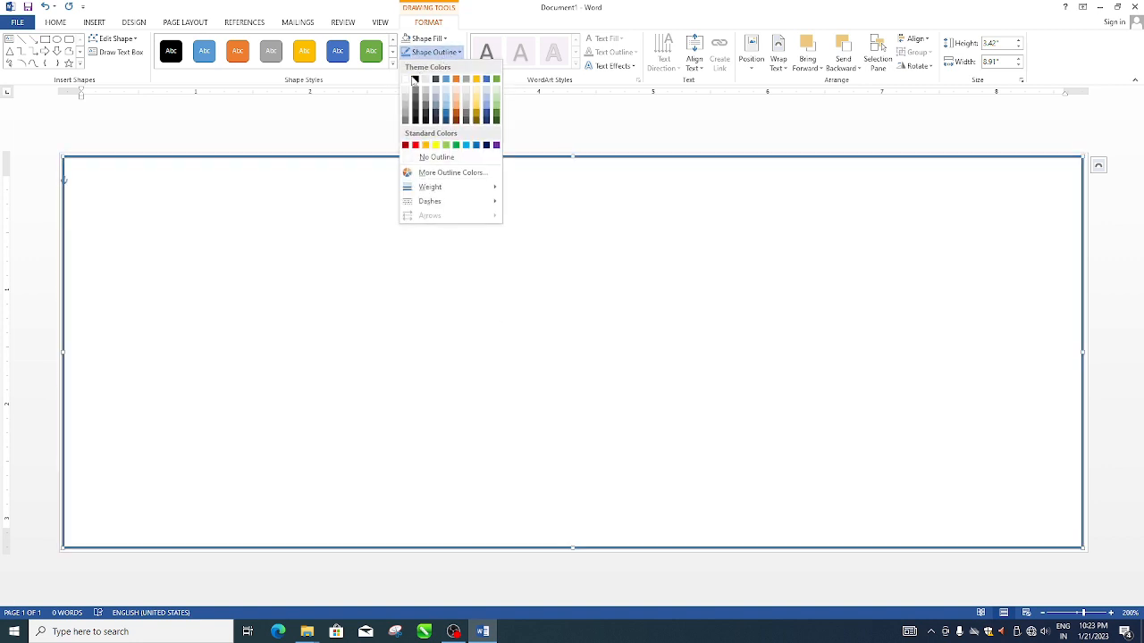
{"action": "left_click", "coordinate": [415, 81]}
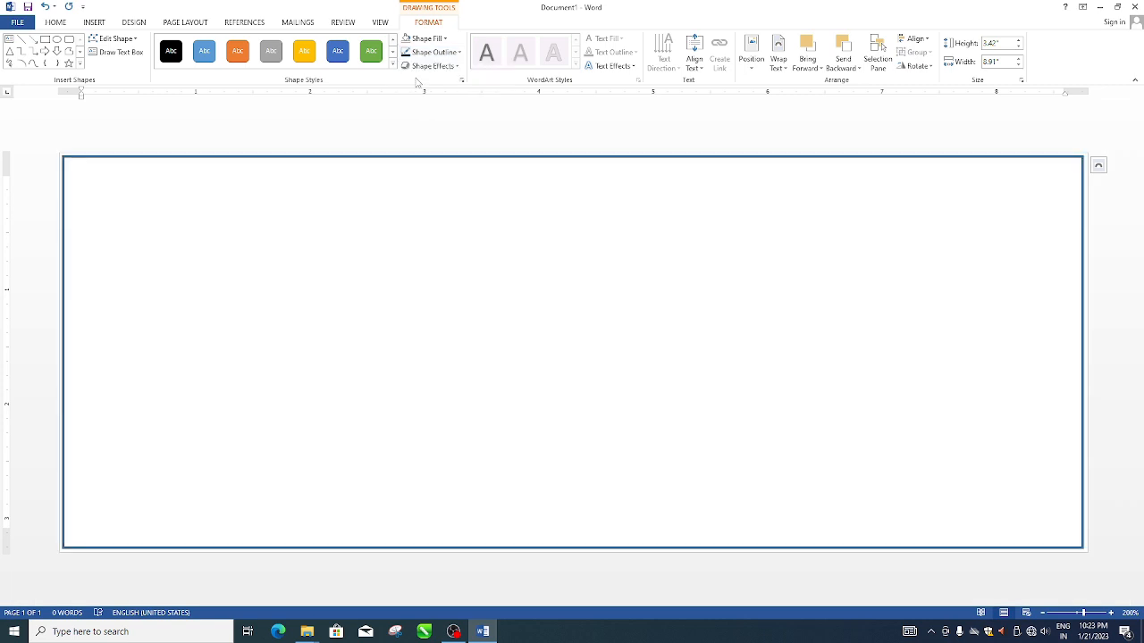
{"action": "left_click", "coordinate": [1064, 348]}
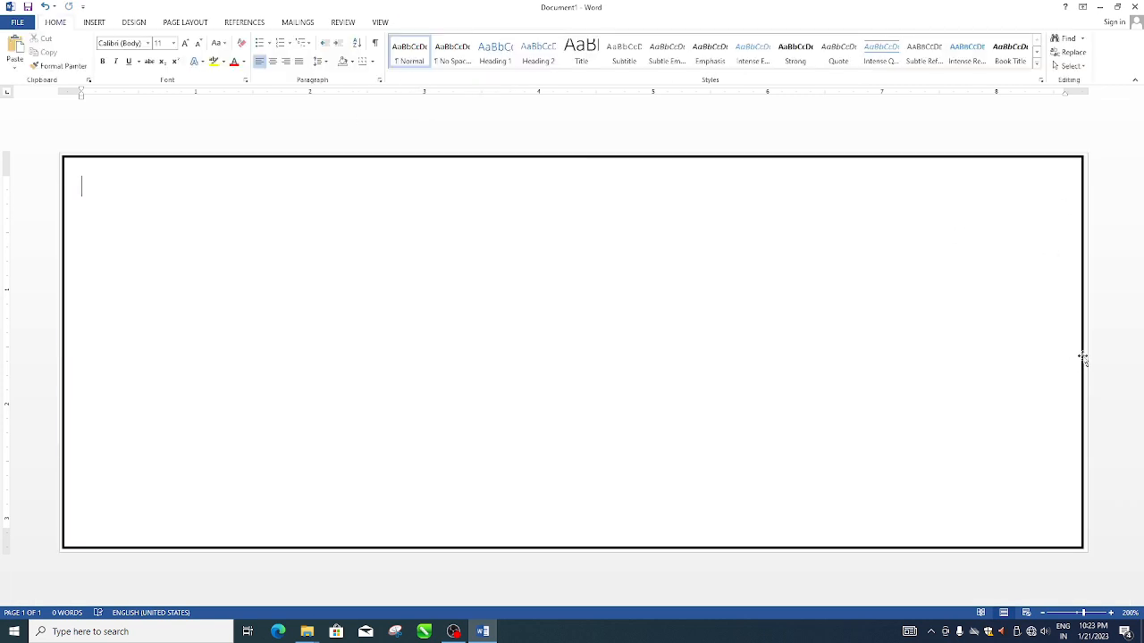
- Narrow the rectangle to about 3.64 inches from its right edge and place a copy of it just to its right
{"action": "left_click", "coordinate": [1082, 354]}
{"action": "left_click_drag", "start_coordinate": [1084, 353], "coordinate": [480, 347]}
{"action": "left_click", "coordinate": [435, 314]}
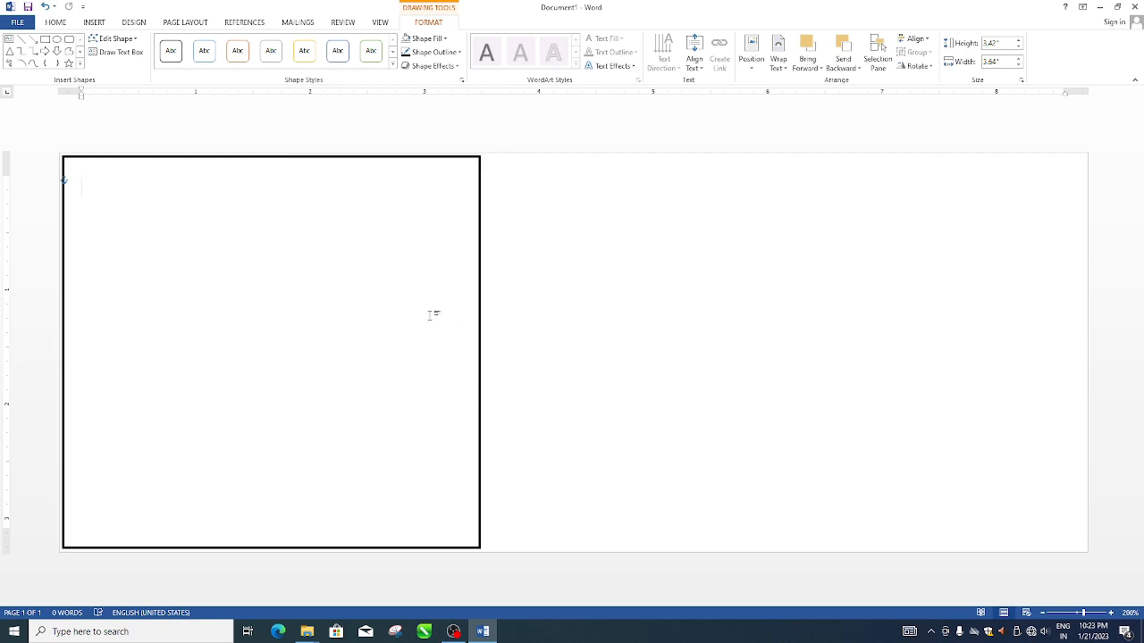
{"action": "left_click", "coordinate": [403, 162]}
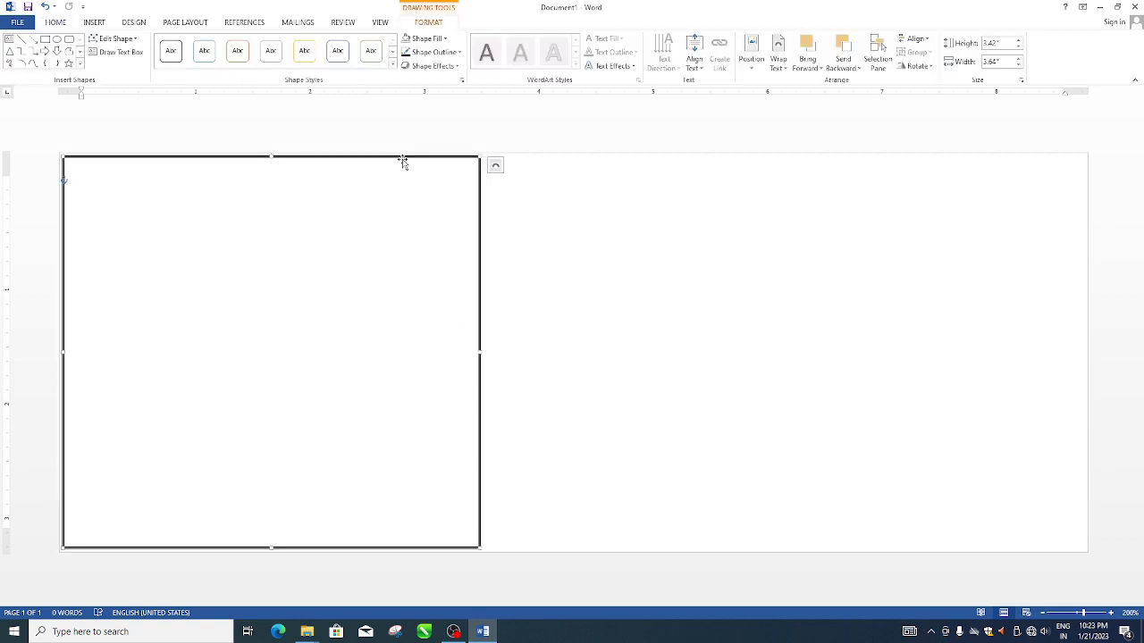
{"action": "left_click_drag", "start_coordinate": [438, 167], "coordinate": [832, 172]}
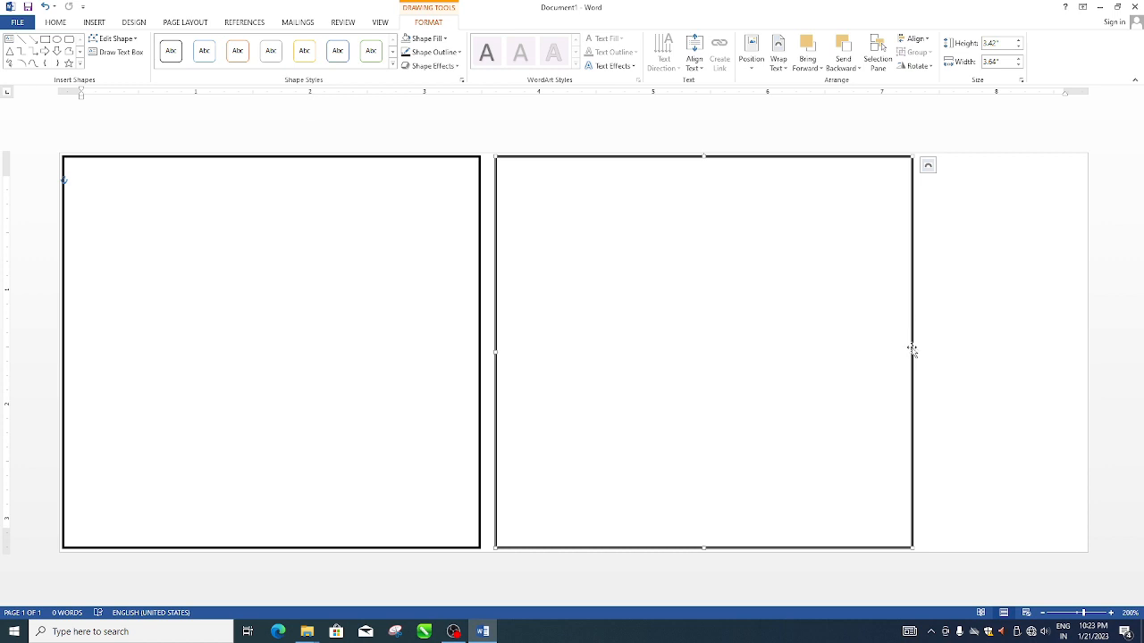
- Widen the second box almost to the page's right edge and draw a vertical line about 3.42 inches high between the two boxes
{"action": "left_click_drag", "start_coordinate": [912, 352], "coordinate": [1081, 352]}
{"action": "left_click", "coordinate": [684, 136]}
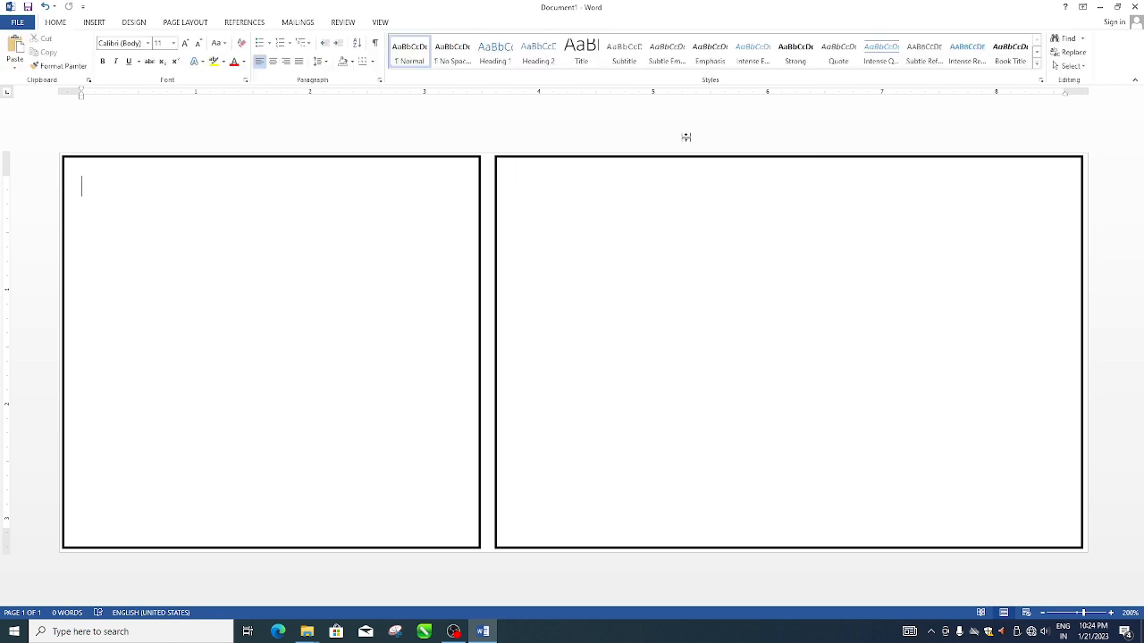
{"action": "left_click", "coordinate": [96, 22]}
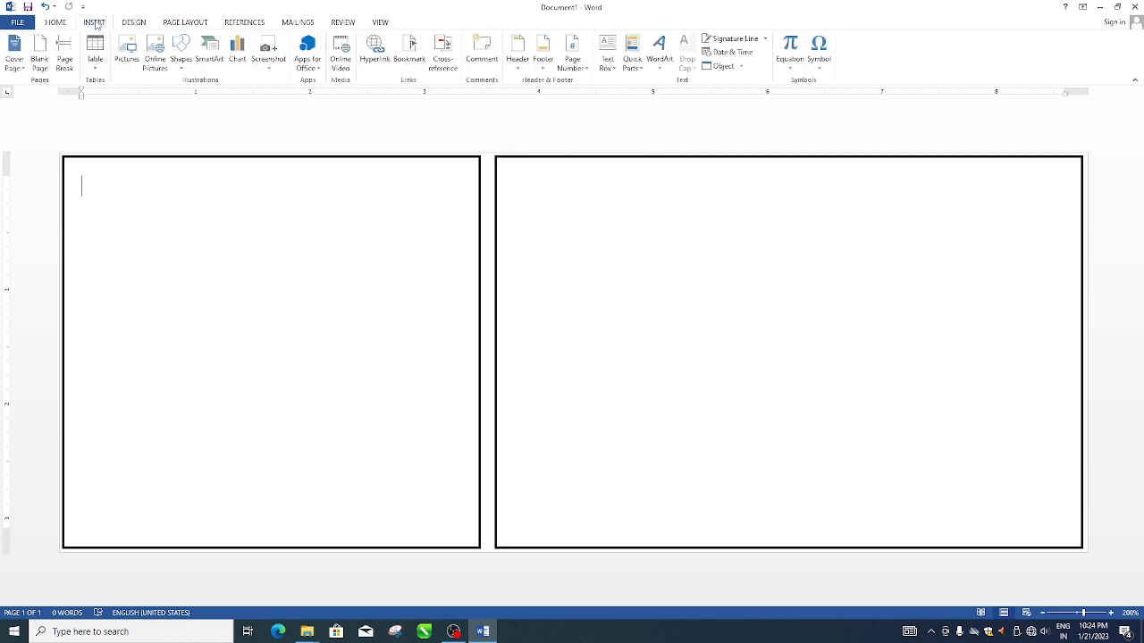
{"action": "left_click", "coordinate": [188, 71]}
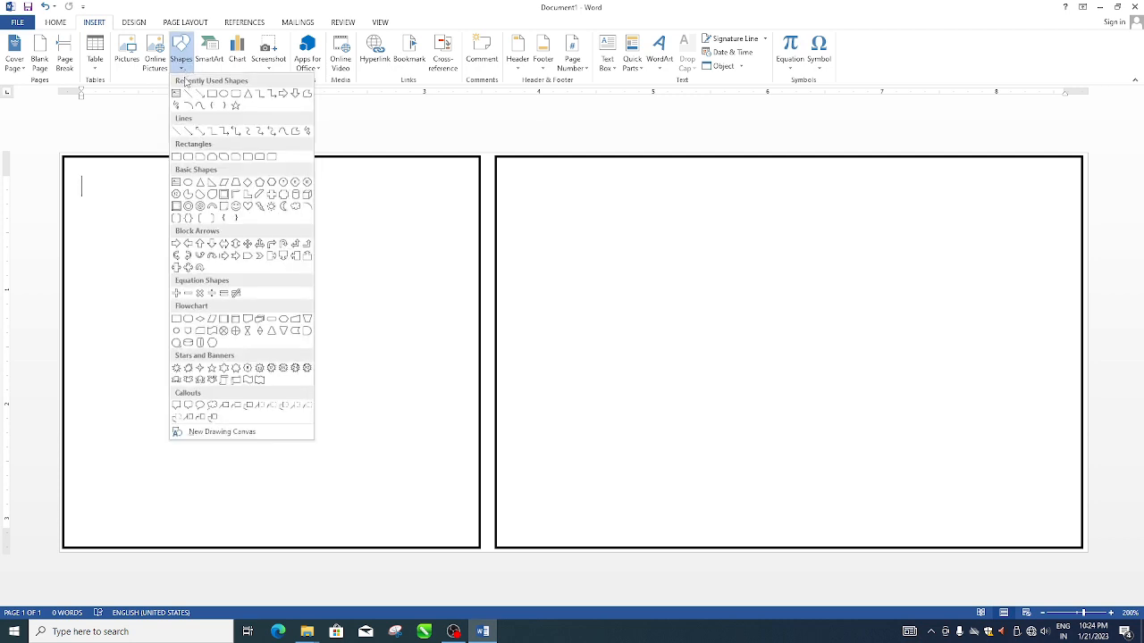
{"action": "left_click", "coordinate": [188, 95]}
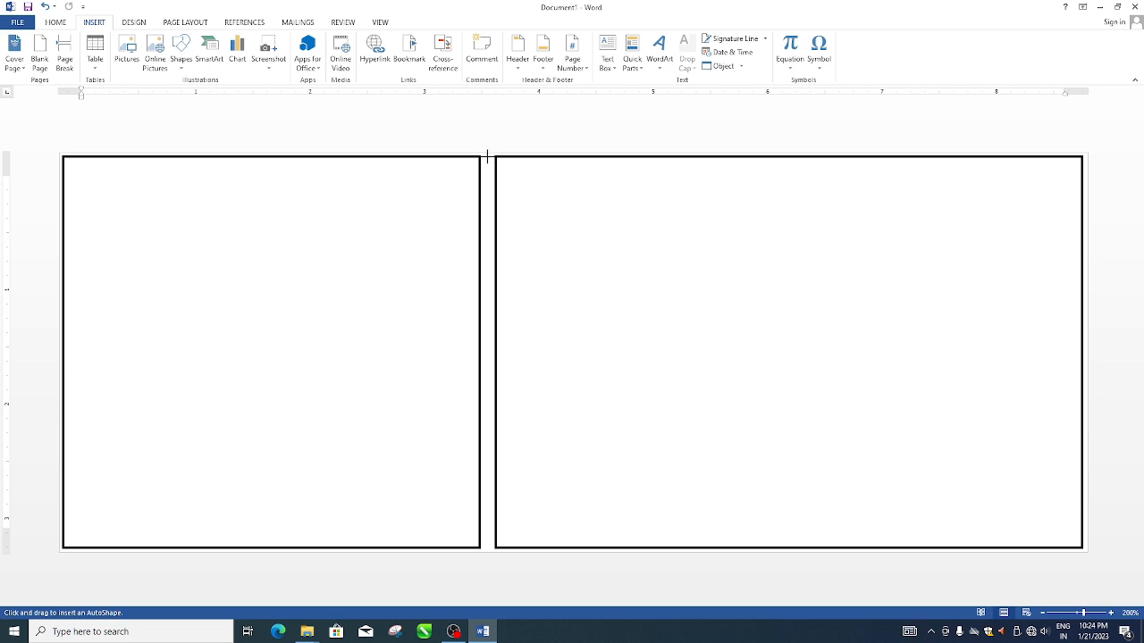
{"action": "left_click_drag", "start_coordinate": [487, 157], "coordinate": [489, 549]}
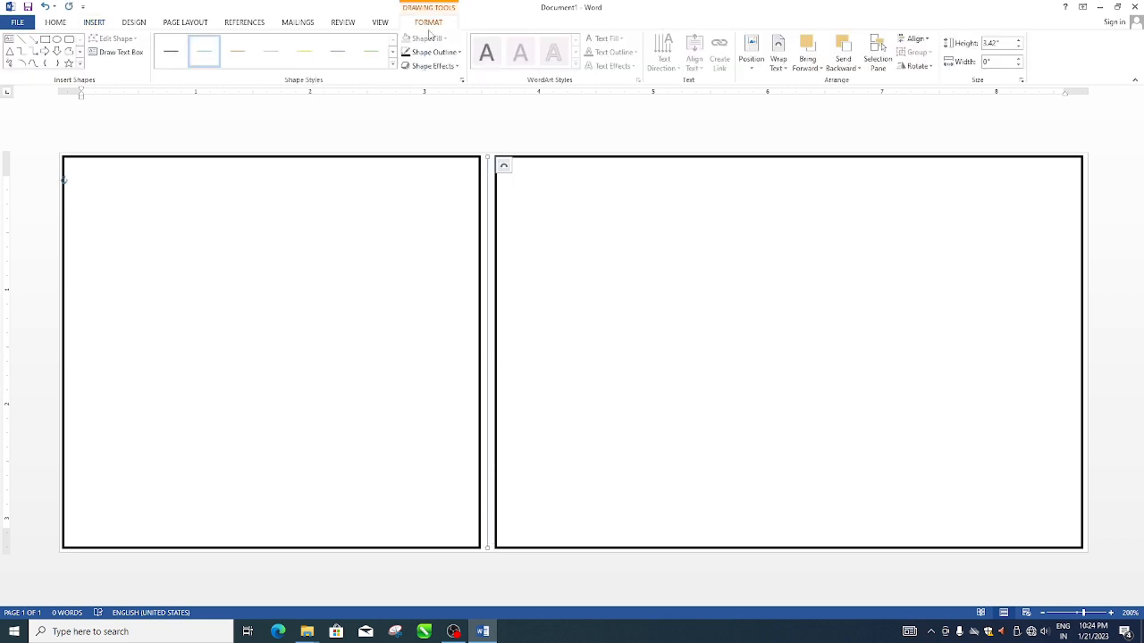
- Format the vertical line between the boxes as a black, square-dot dashed line with a weight of 1½ pt
{"action": "left_click", "coordinate": [440, 55]}
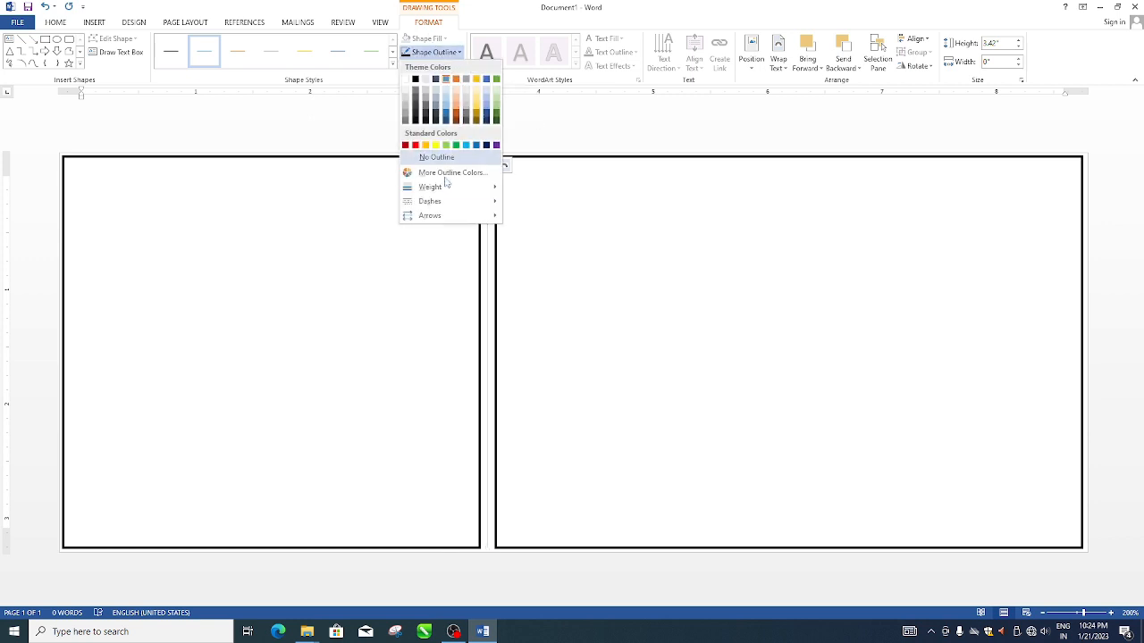
{"action": "mouse_move", "coordinate": [438, 186]}
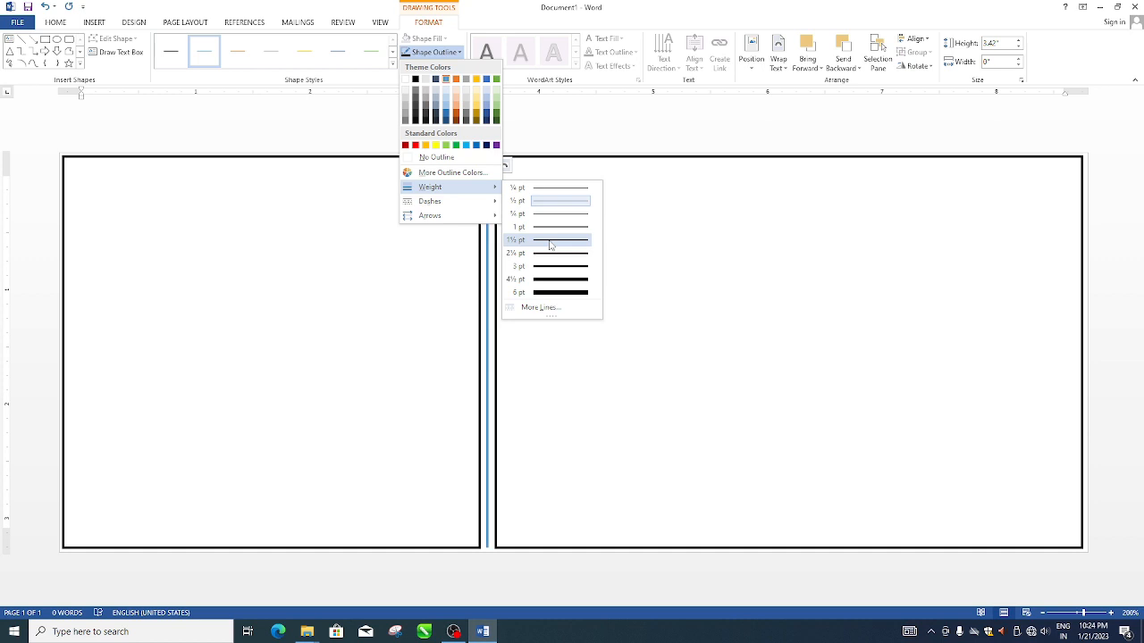
{"action": "left_click", "coordinate": [550, 244]}
{"action": "left_click", "coordinate": [438, 53]}
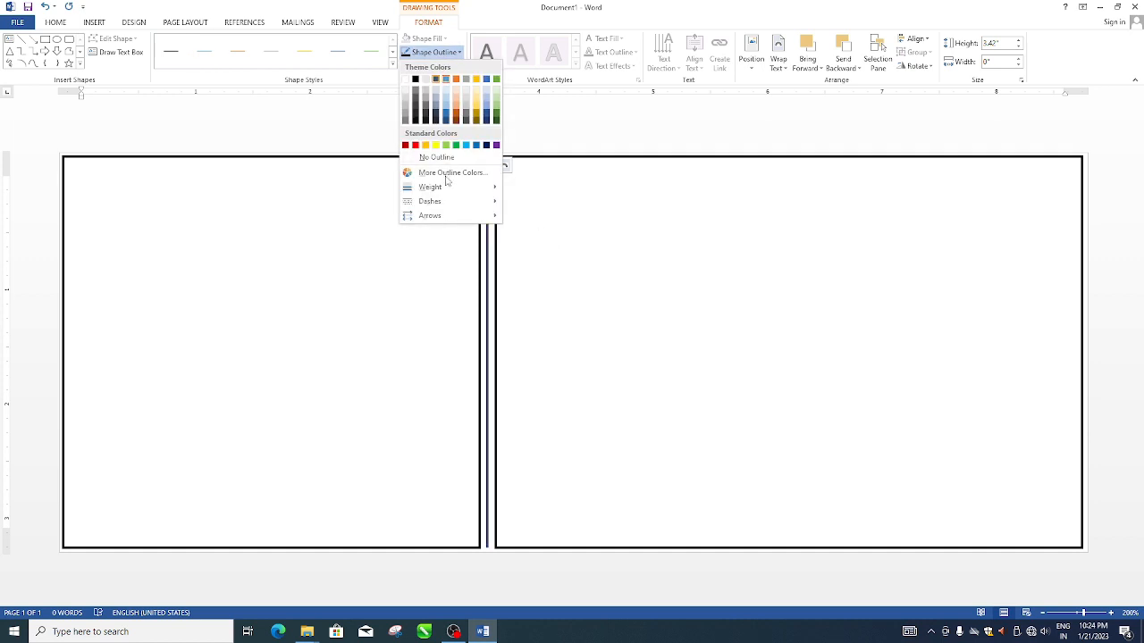
{"action": "mouse_move", "coordinate": [442, 202]}
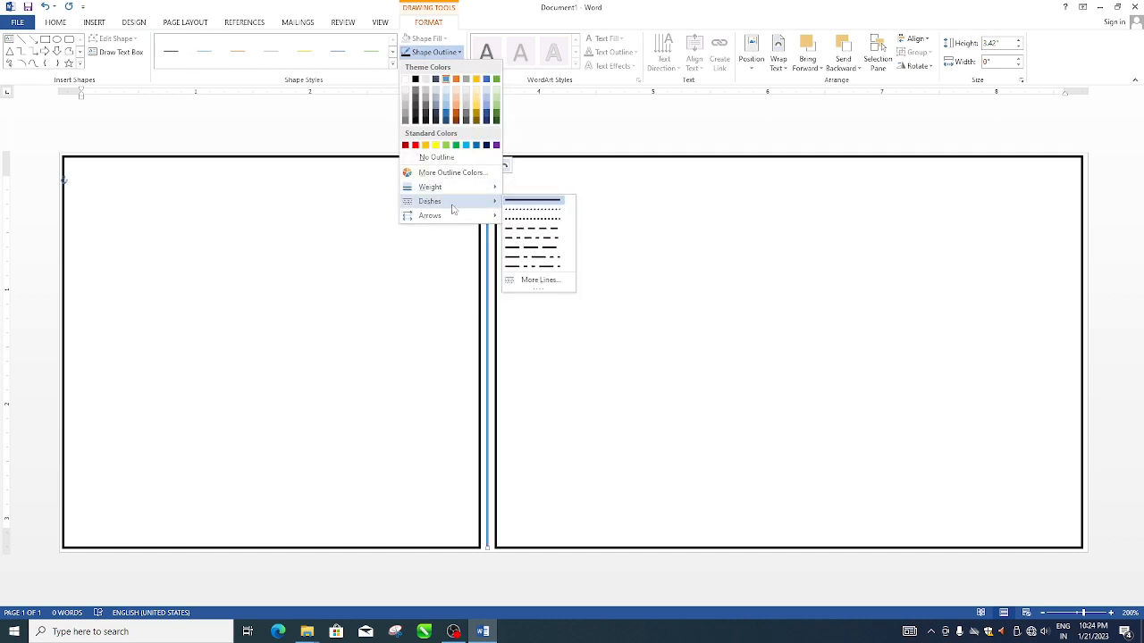
{"action": "left_click", "coordinate": [519, 220]}
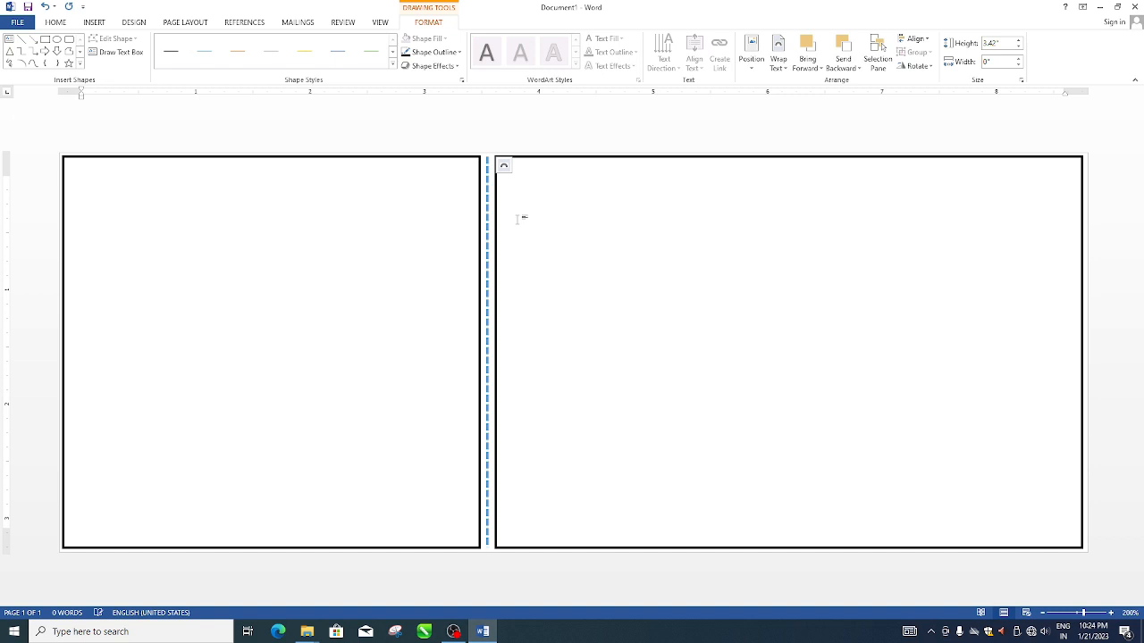
{"action": "left_click", "coordinate": [435, 51]}
{"action": "left_click", "coordinate": [416, 80]}
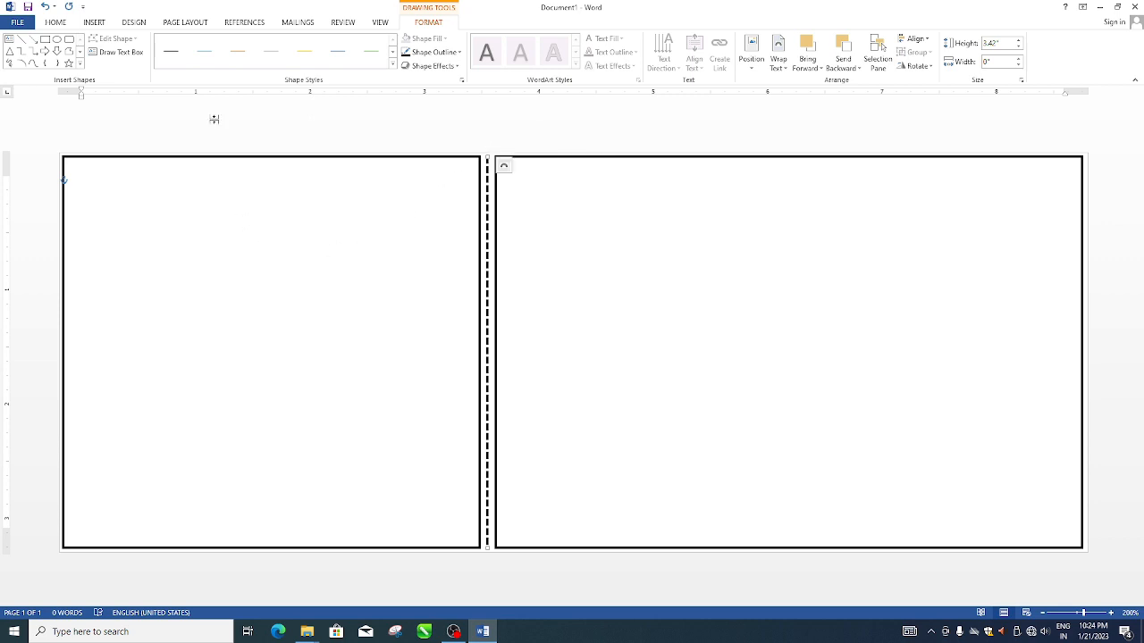
- Draw a text box about 3.55 inches wide and 0.76 inches high along the upper edge inside the left box
{"action": "left_click", "coordinate": [91, 23]}
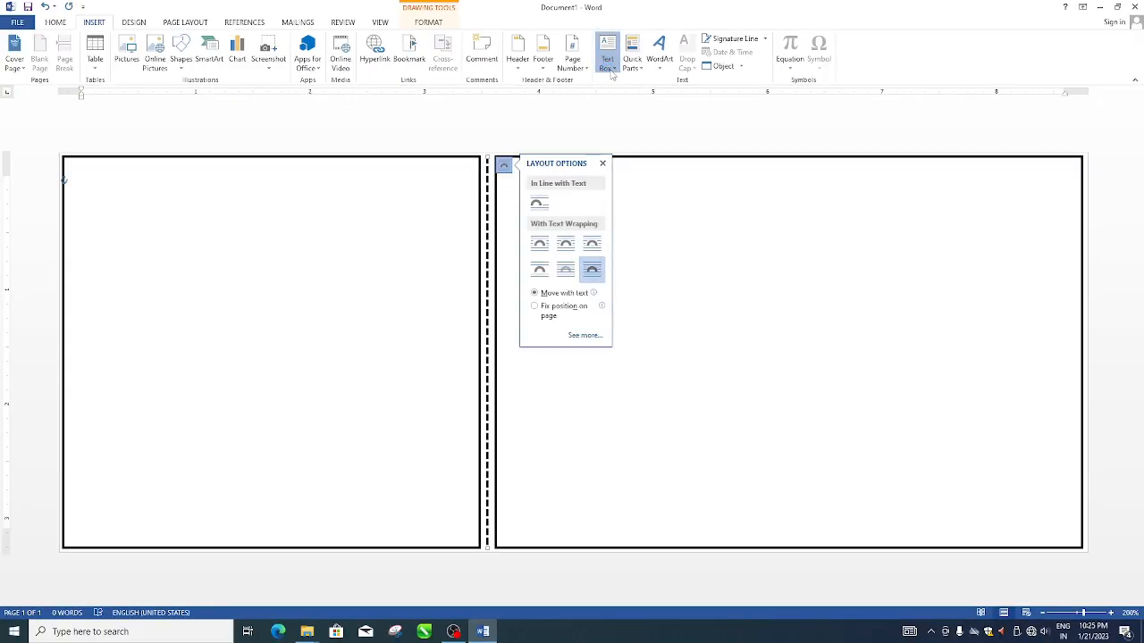
{"action": "left_click", "coordinate": [608, 66]}
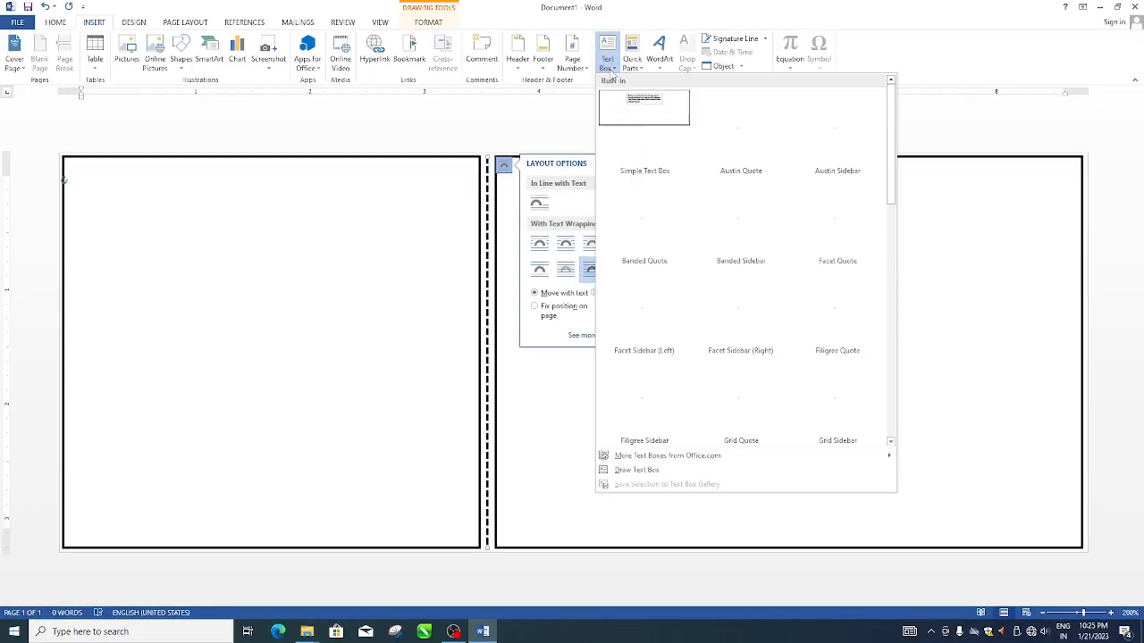
{"action": "left_click", "coordinate": [636, 468]}
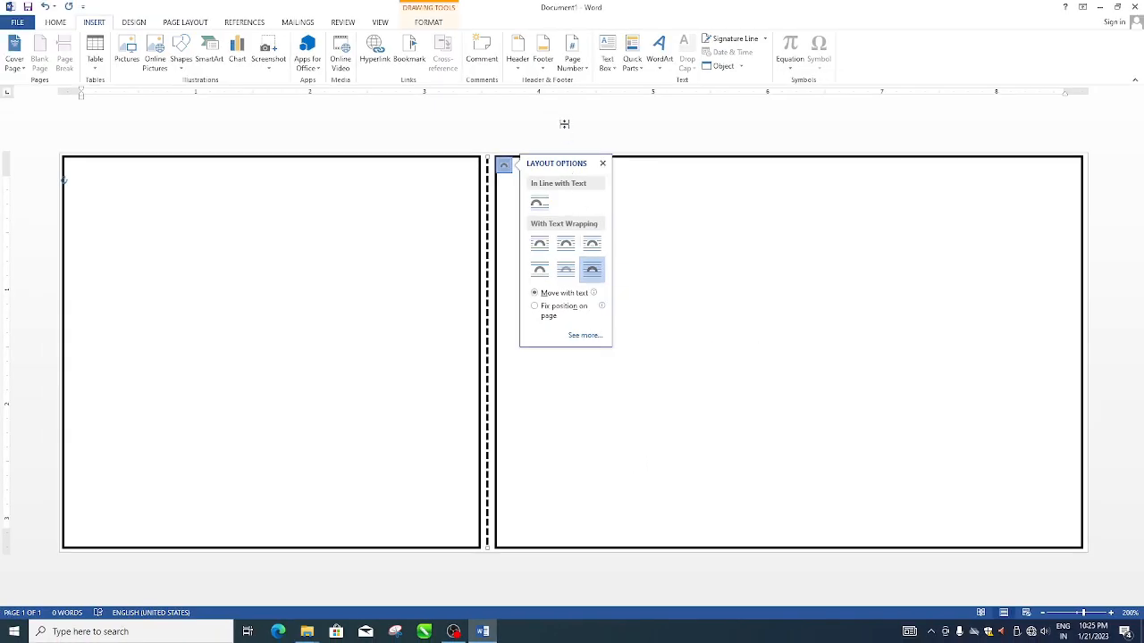
{"action": "left_click", "coordinate": [607, 59]}
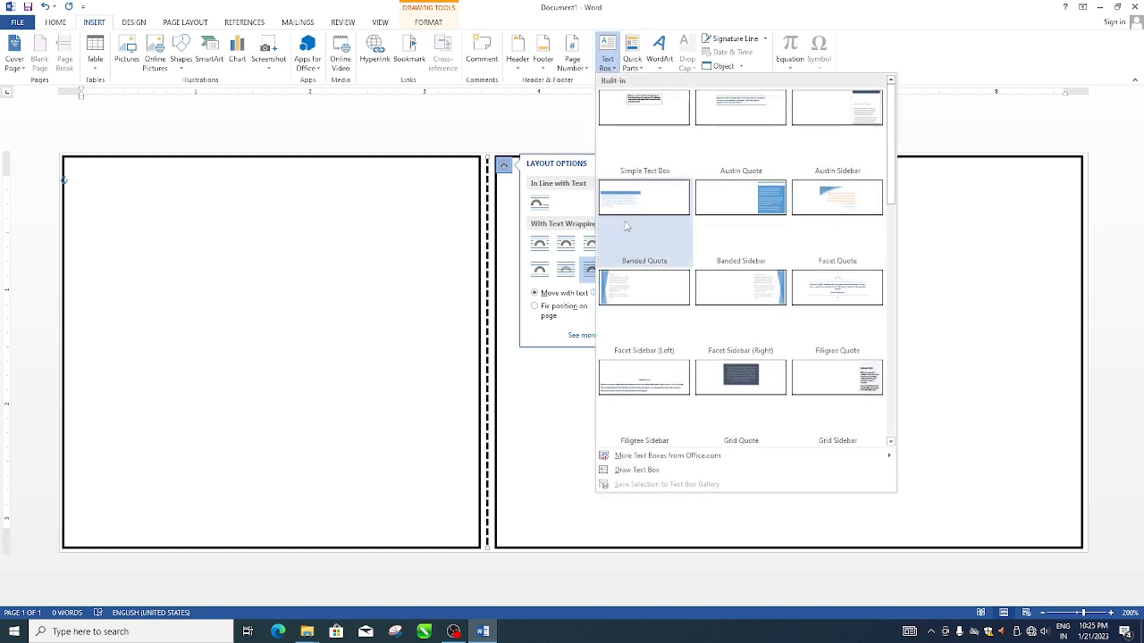
{"action": "left_click", "coordinate": [634, 469]}
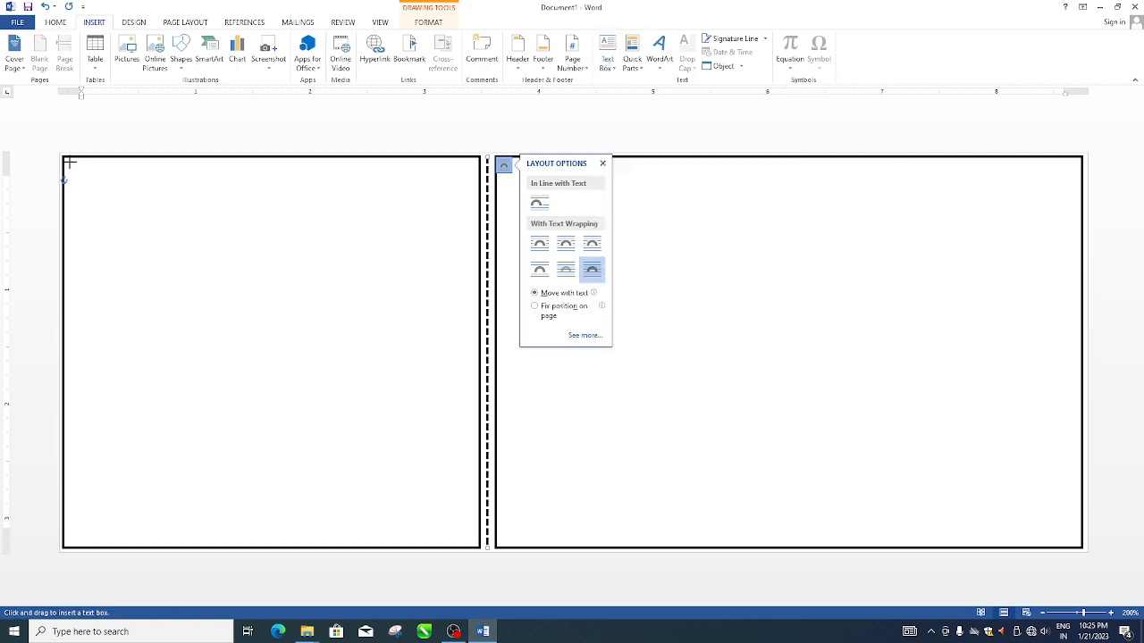
{"action": "left_click_drag", "start_coordinate": [69, 163], "coordinate": [475, 250]}
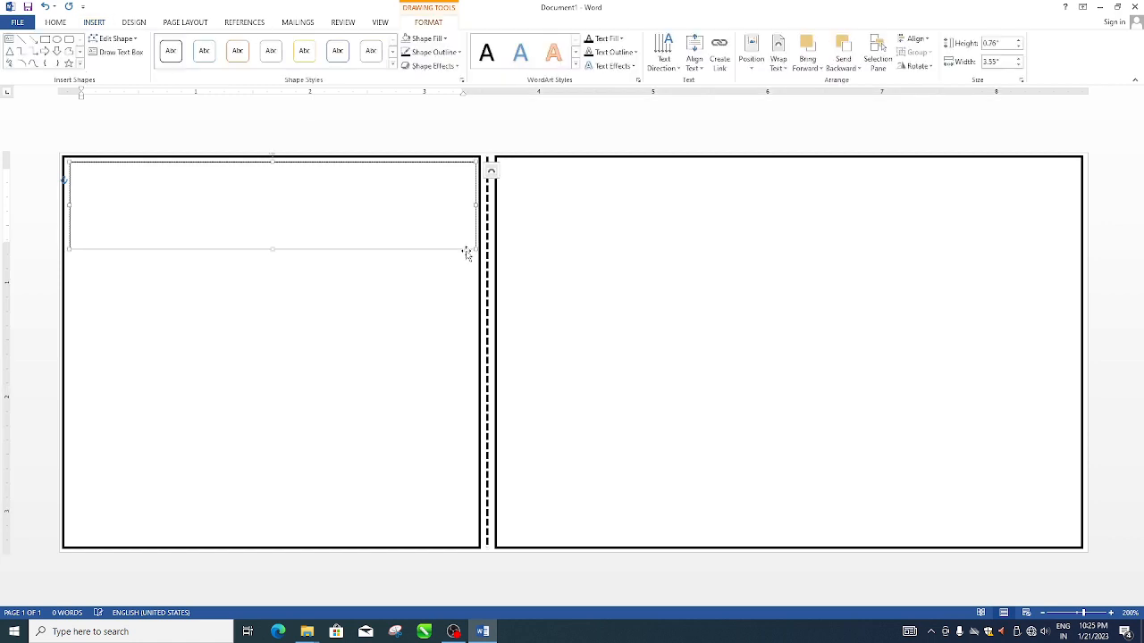
- Enter the heading AMAX COMPUTER ACADEMY in the text box
{"action": "type", "text": "AMAC"}
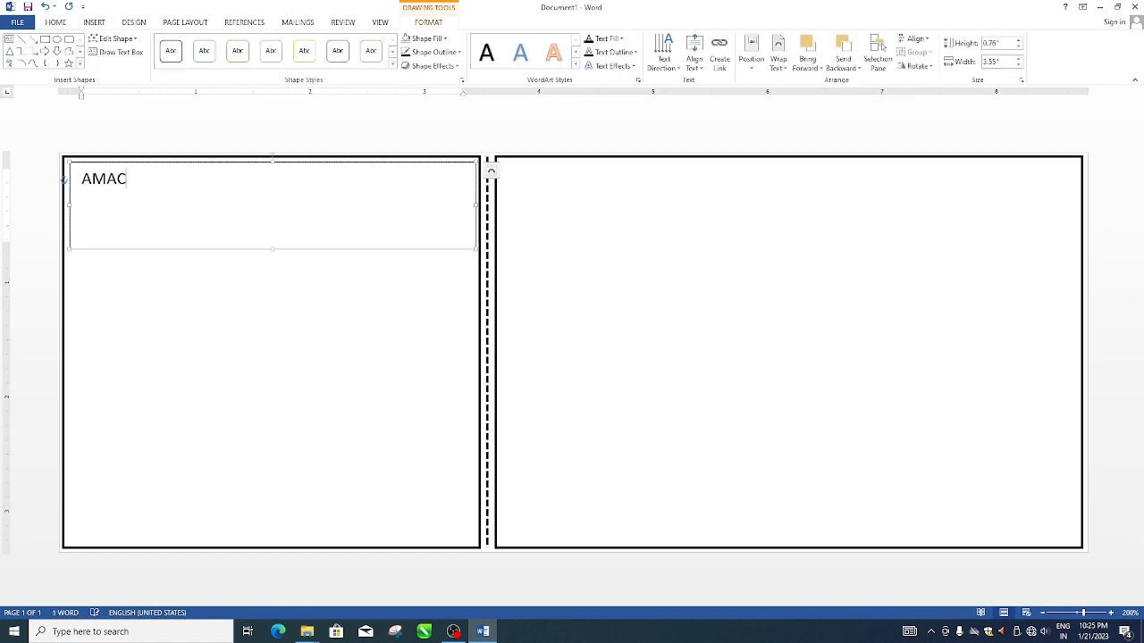
{"action": "key", "text": "BackSpace"}
{"action": "key", "text": "BackSpace"}
{"action": "type", "text": "X CO"}
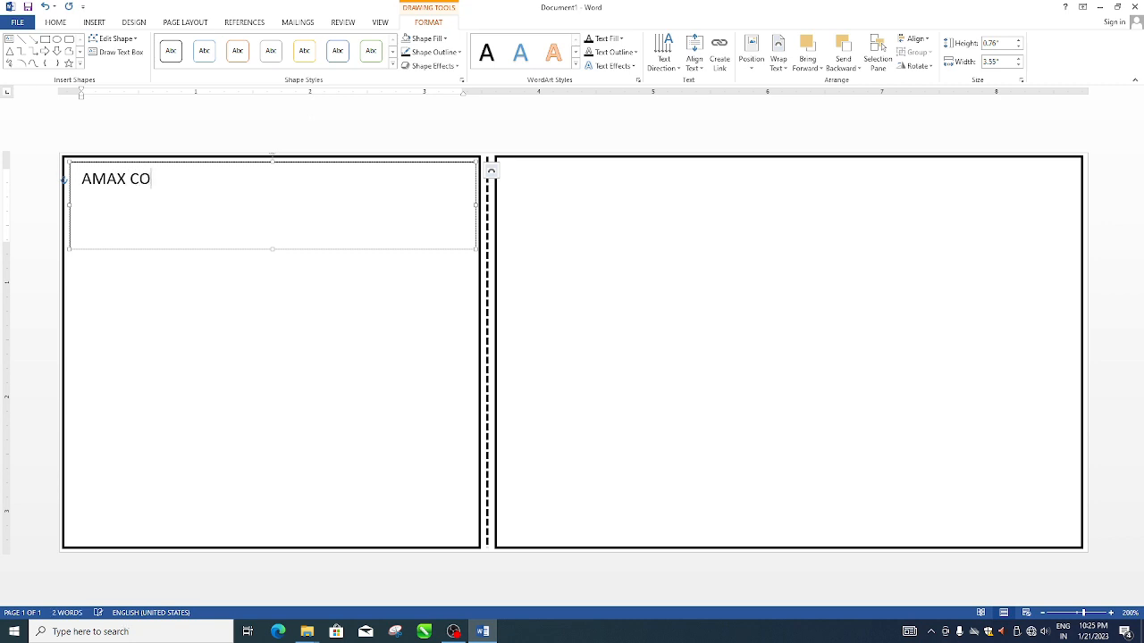
{"action": "type", "text": "M"}
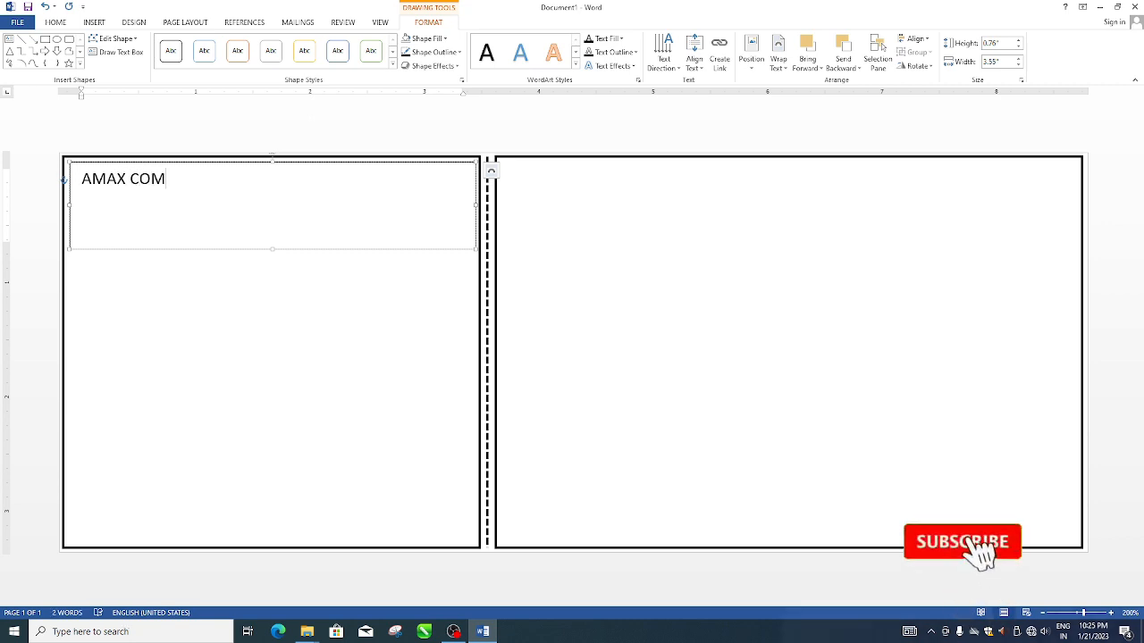
{"action": "type", "text": "PUTER "}
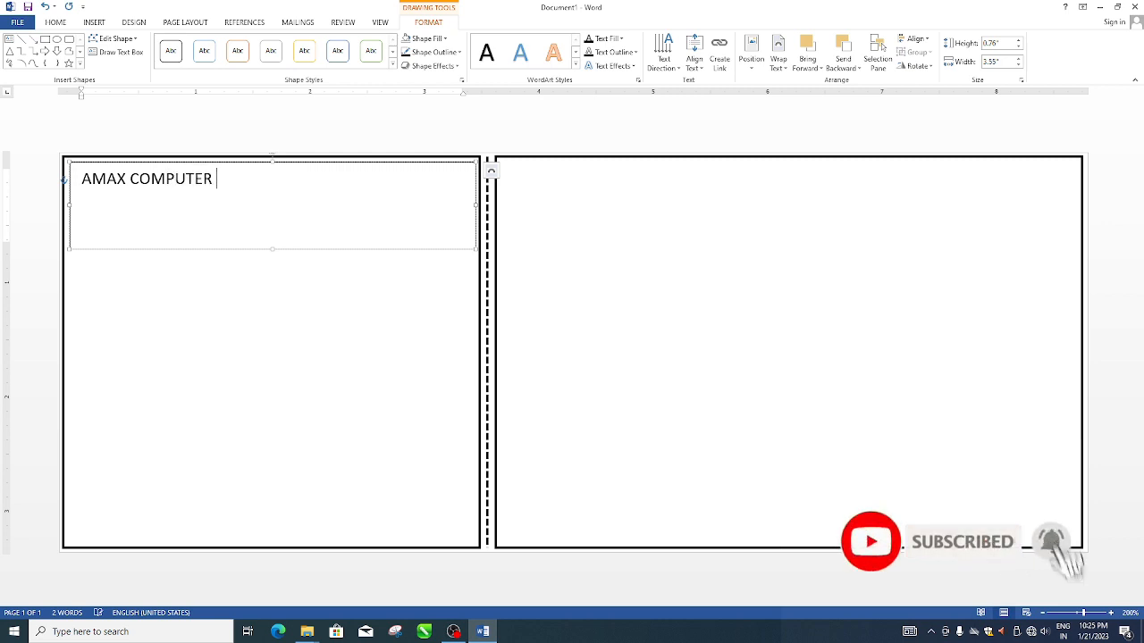
{"action": "type", "text": "ACADE"}
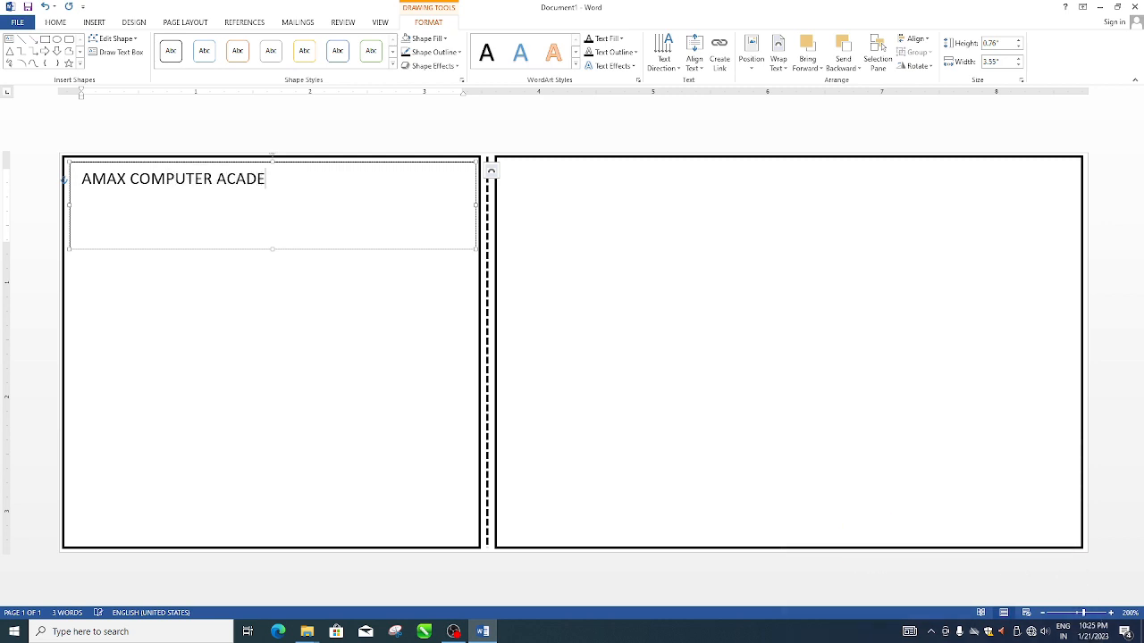
{"action": "type", "text": "NY"}
{"action": "key", "text": "BackSpace"}
{"action": "key", "text": "BackSpace"}
{"action": "key", "text": "BackSpace"}
{"action": "type", "text": "EN"}
{"action": "key", "text": "BackSpace"}
{"action": "type", "text": "M"}
- Set the AMAX COMPUTER ACADEMY heading in the Arial Black font
{"action": "left_click_drag", "start_coordinate": [304, 184], "coordinate": [78, 180]}
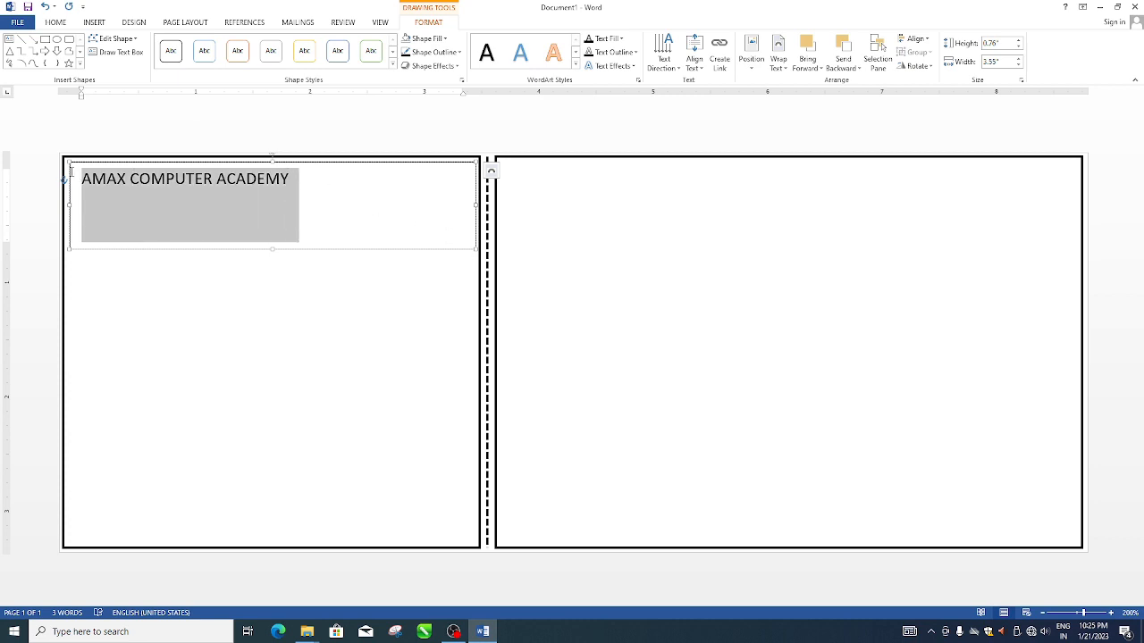
{"action": "left_click", "coordinate": [54, 22]}
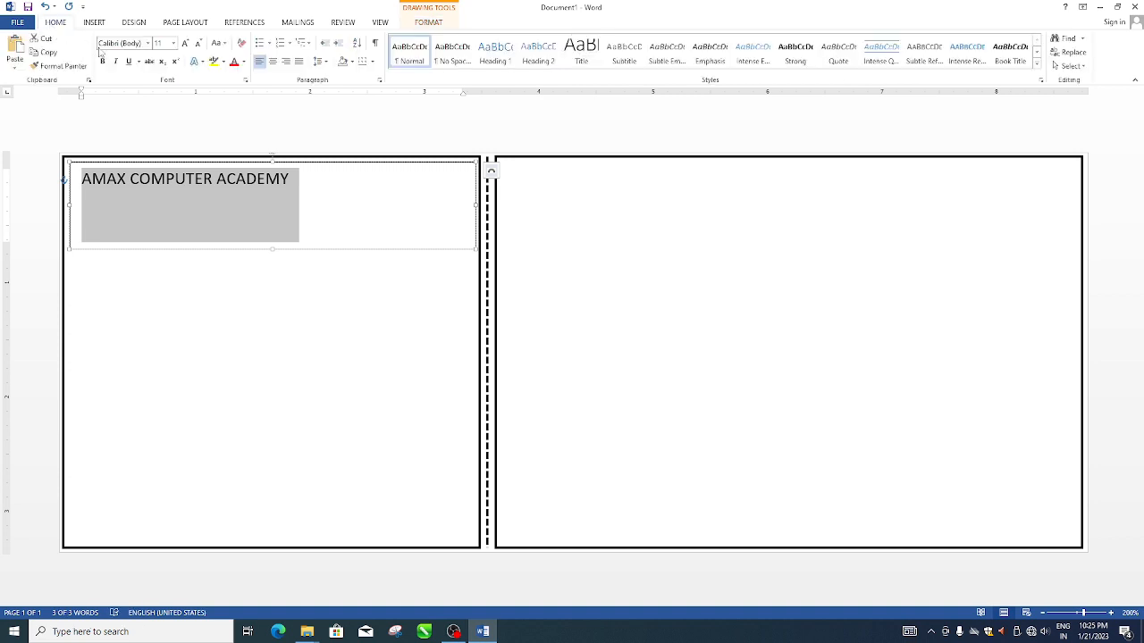
{"action": "left_click", "coordinate": [147, 43]}
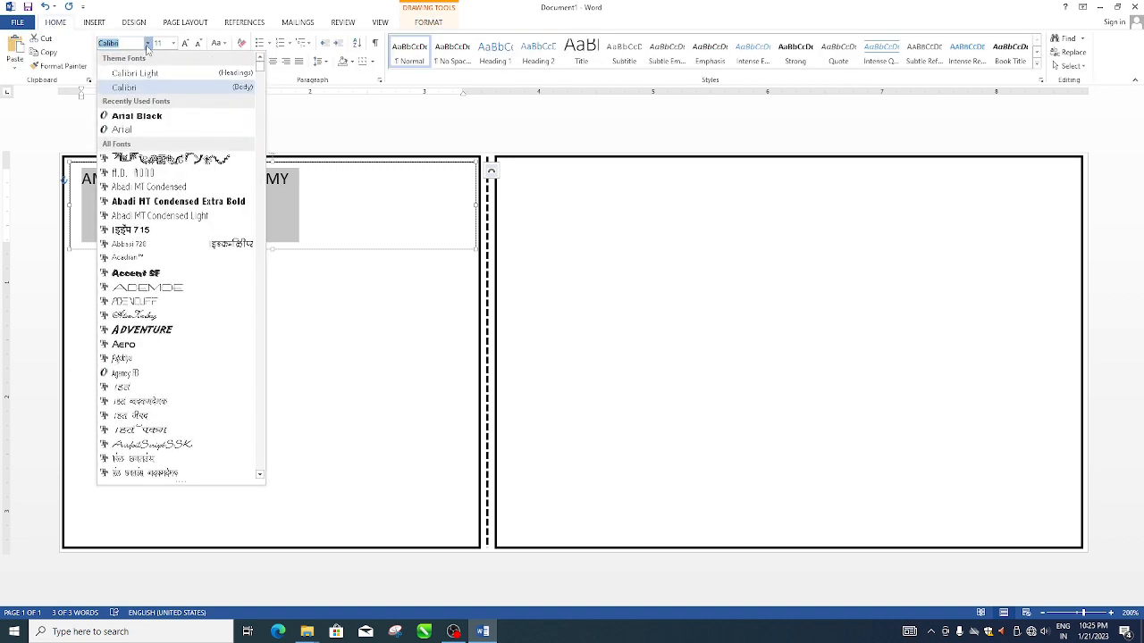
{"action": "left_click", "coordinate": [132, 117]}
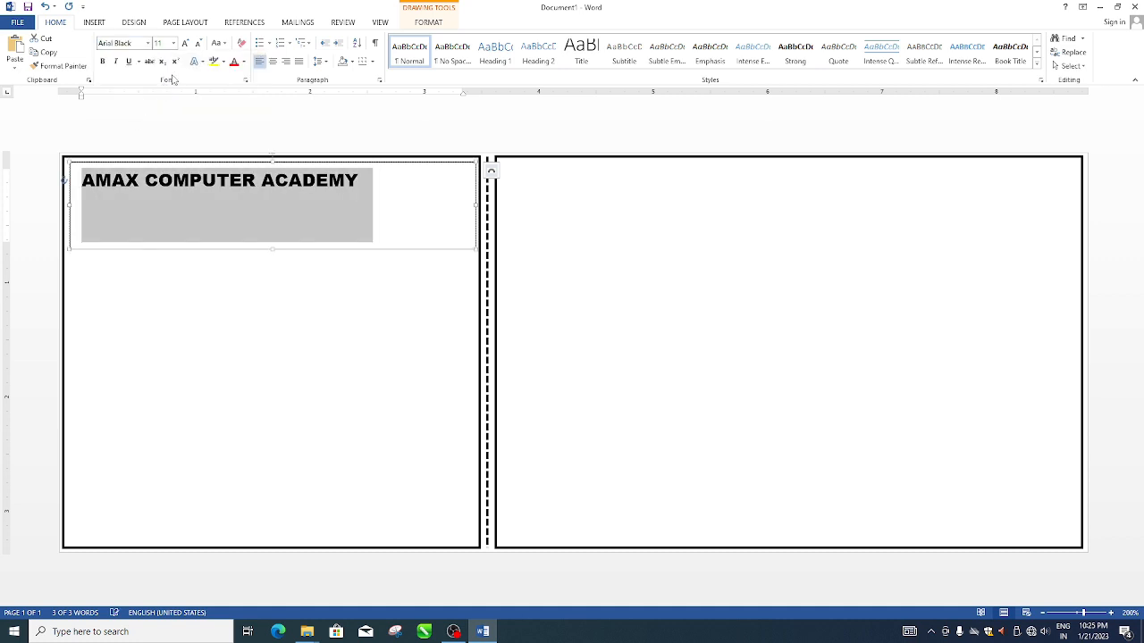
- Make the heading bold at a font size of 14 so it fits on one line
{"action": "left_click", "coordinate": [185, 43]}
{"action": "left_click", "coordinate": [185, 43]}
{"action": "left_click", "coordinate": [185, 43]}
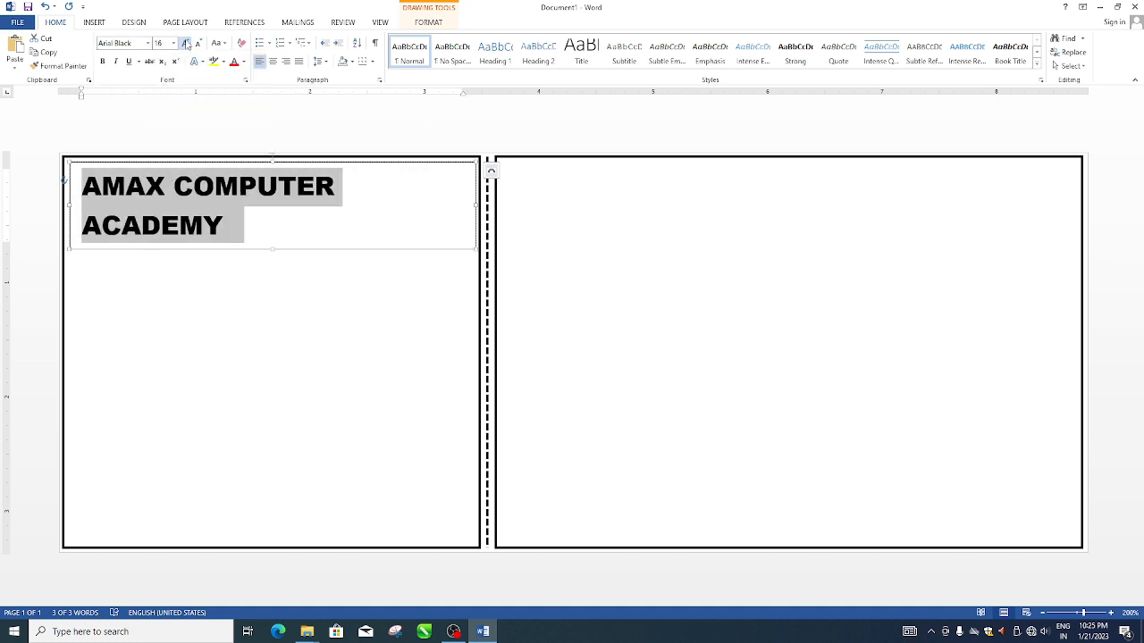
{"action": "left_click", "coordinate": [174, 43]}
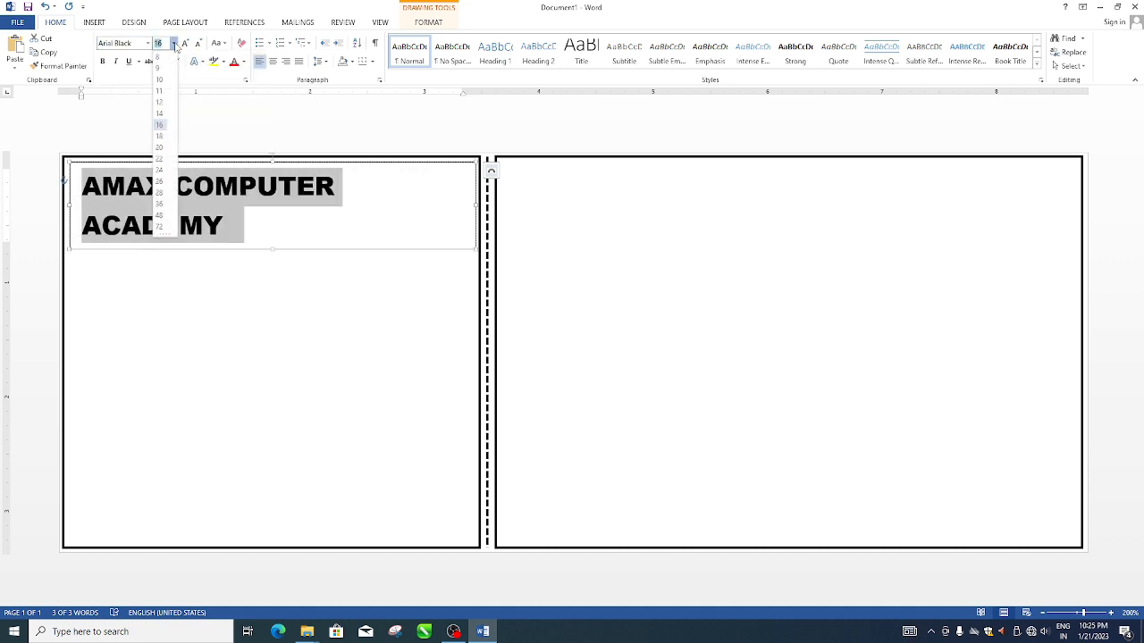
{"action": "left_click", "coordinate": [185, 43]}
{"action": "left_click", "coordinate": [185, 43]}
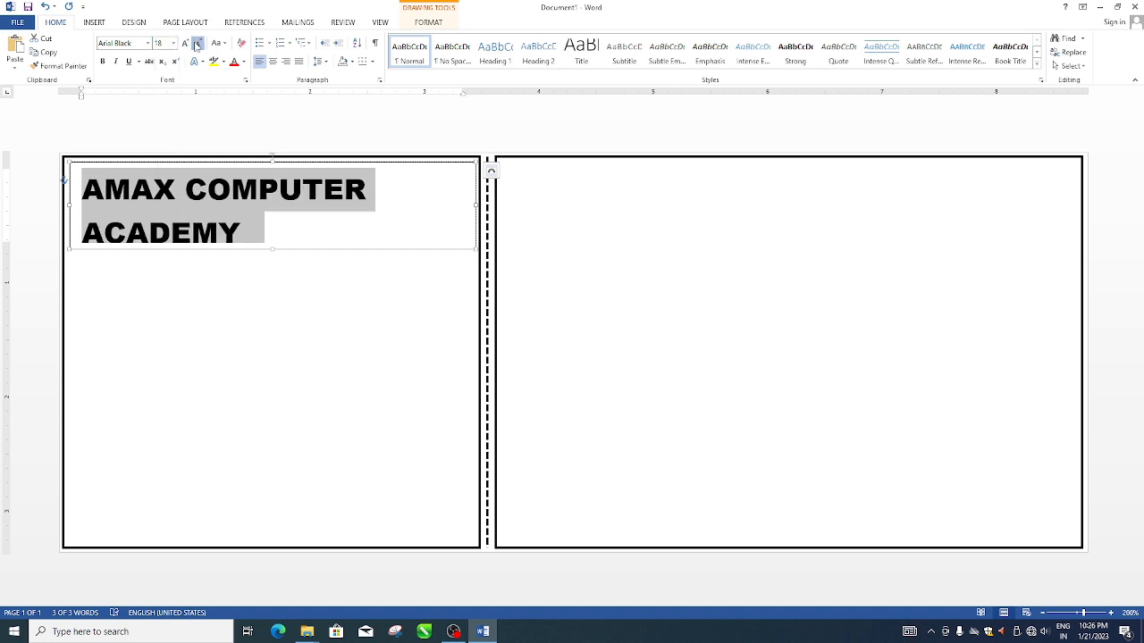
{"action": "left_click", "coordinate": [198, 43]}
{"action": "left_click", "coordinate": [198, 43]}
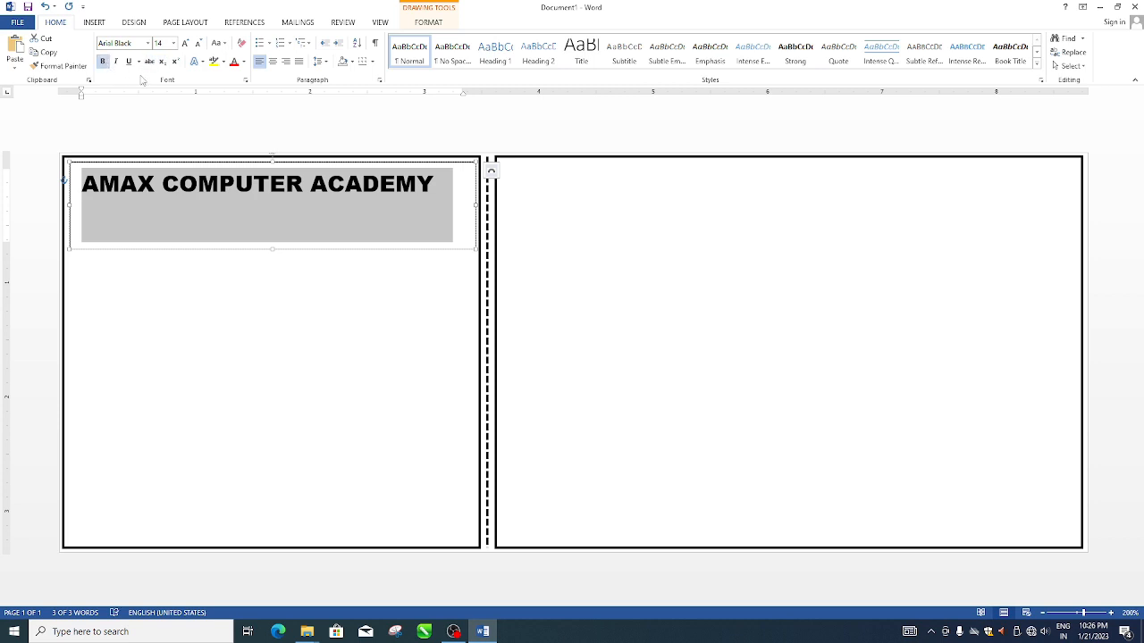
{"action": "left_click", "coordinate": [243, 62]}
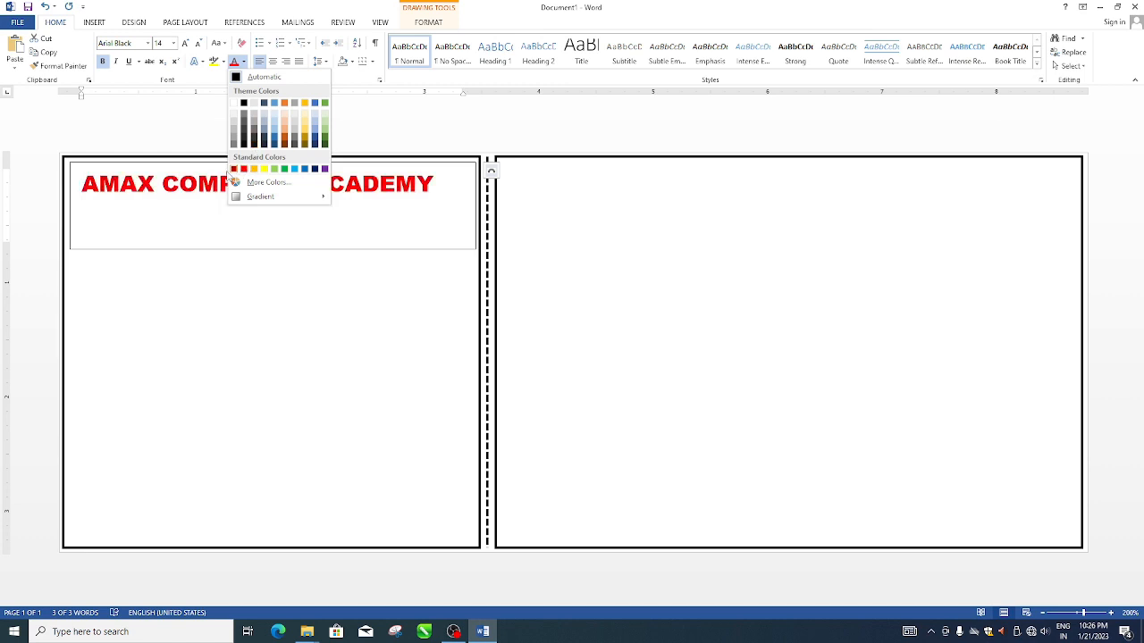
{"action": "left_click", "coordinate": [160, 235]}
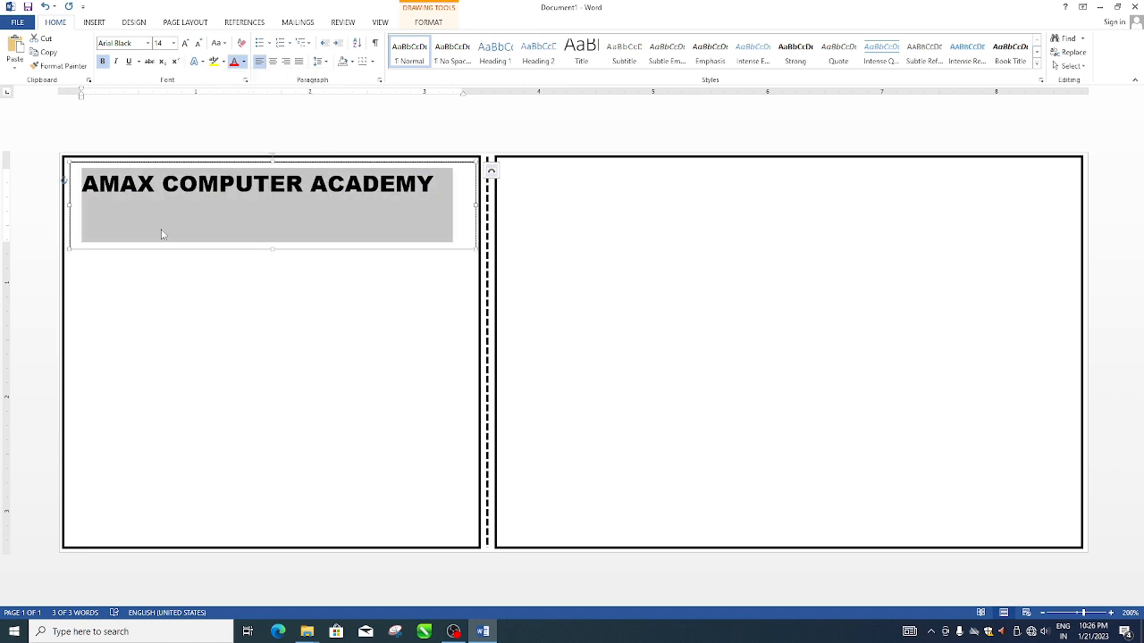
- Add the academy's address on a new line below the heading in regular, non-bold Calibri (Body)
{"action": "left_click", "coordinate": [432, 185]}
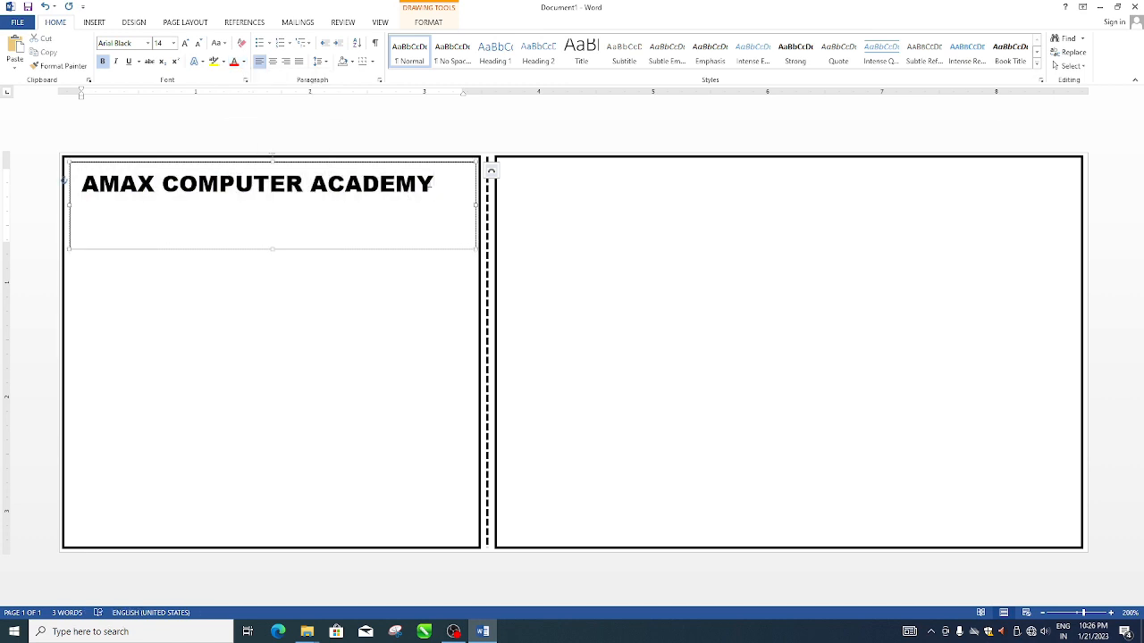
{"action": "key", "text": "Return"}
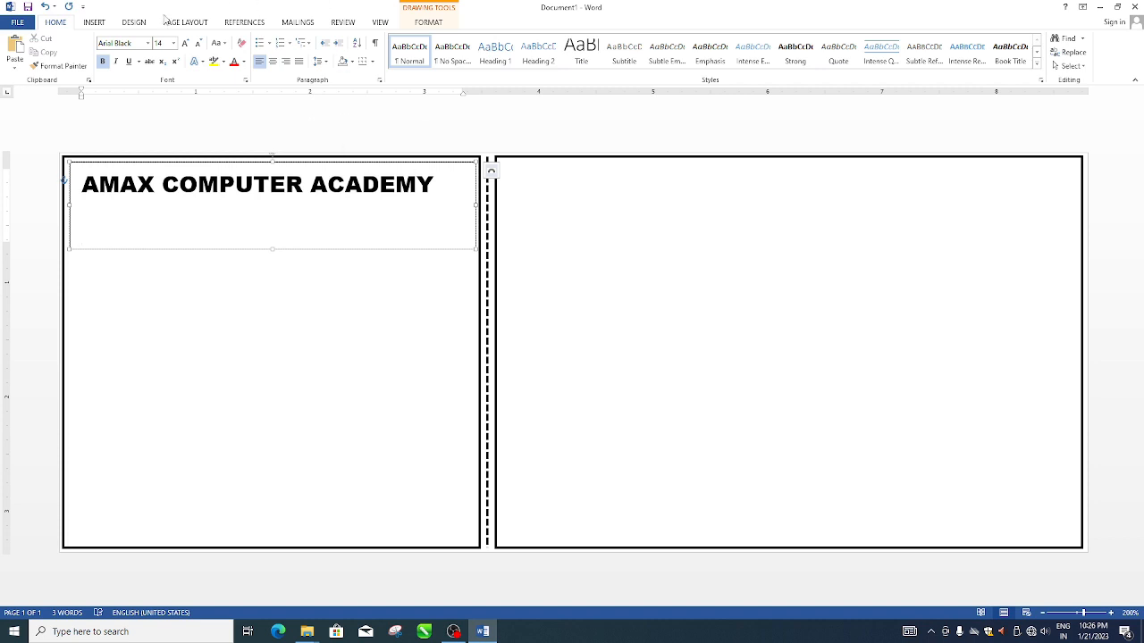
{"action": "left_click", "coordinate": [149, 43]}
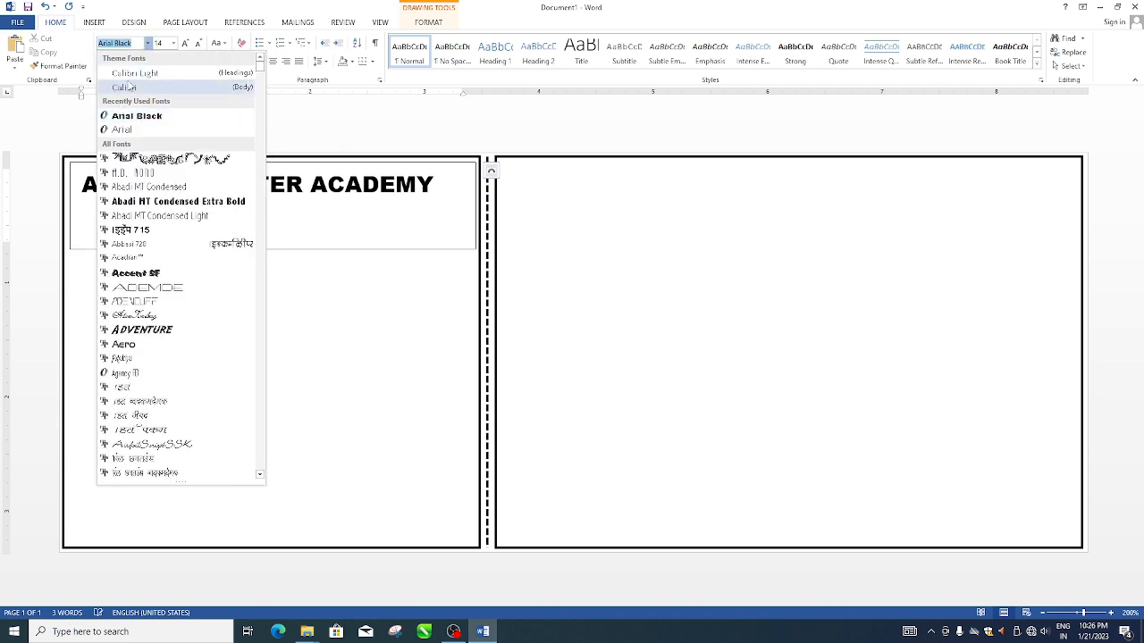
{"action": "left_click", "coordinate": [131, 87]}
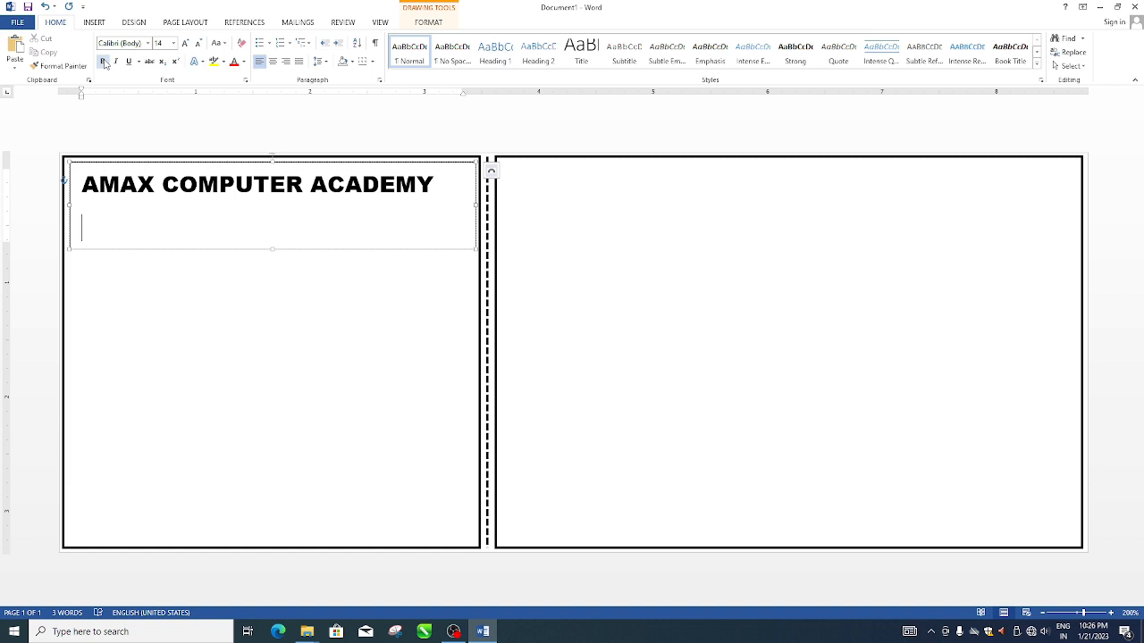
{"action": "type", "text": "THAWE ROA"}
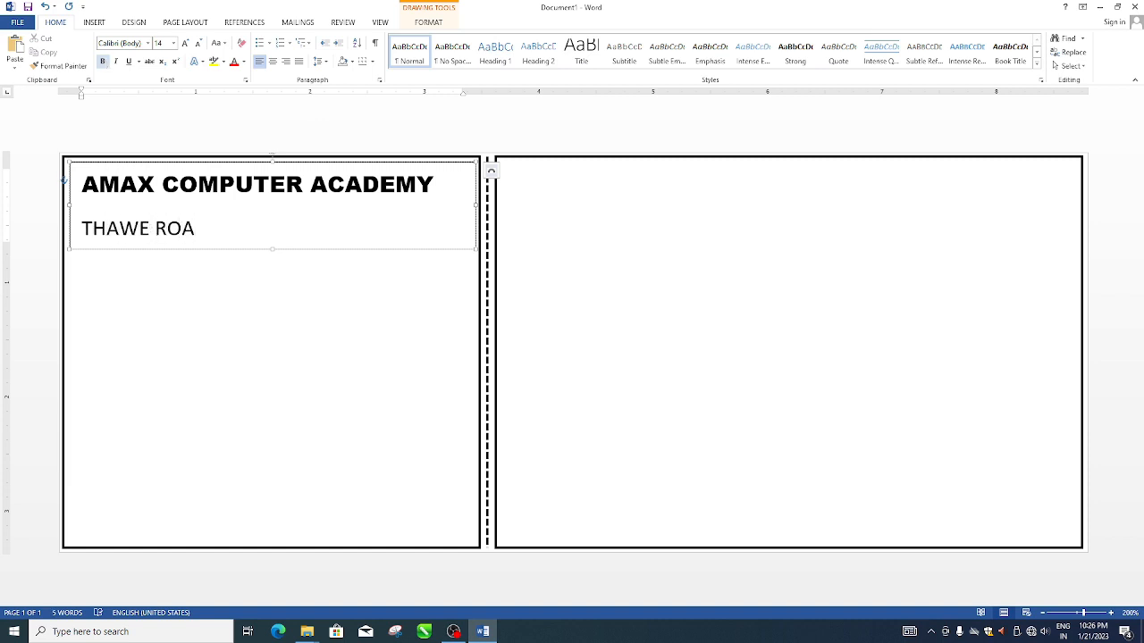
{"action": "type", "text": "D GOPALGANJ"}
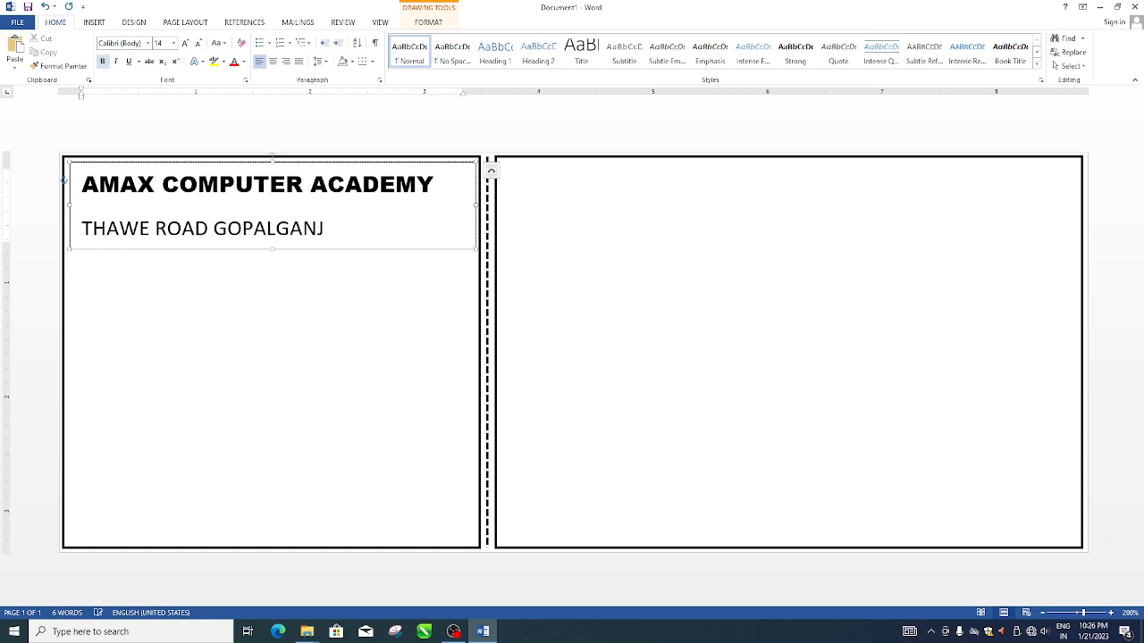
- Reduce the address line's font size to 11
{"action": "left_click_drag", "start_coordinate": [327, 229], "coordinate": [81, 228]}
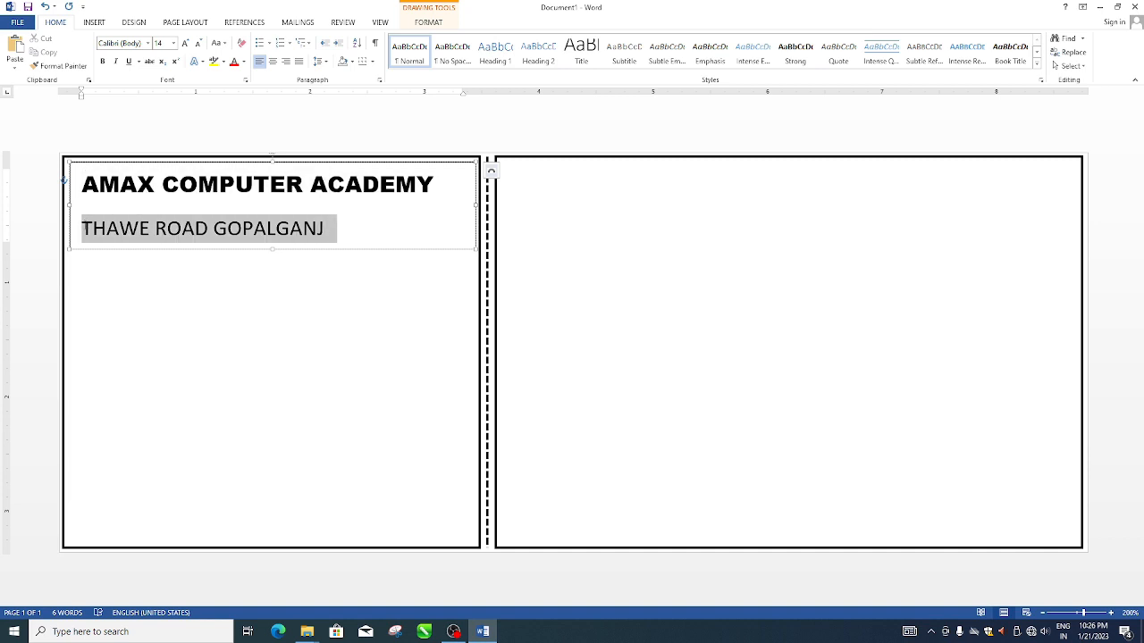
{"action": "left_click", "coordinate": [197, 43]}
{"action": "left_click", "coordinate": [198, 43]}
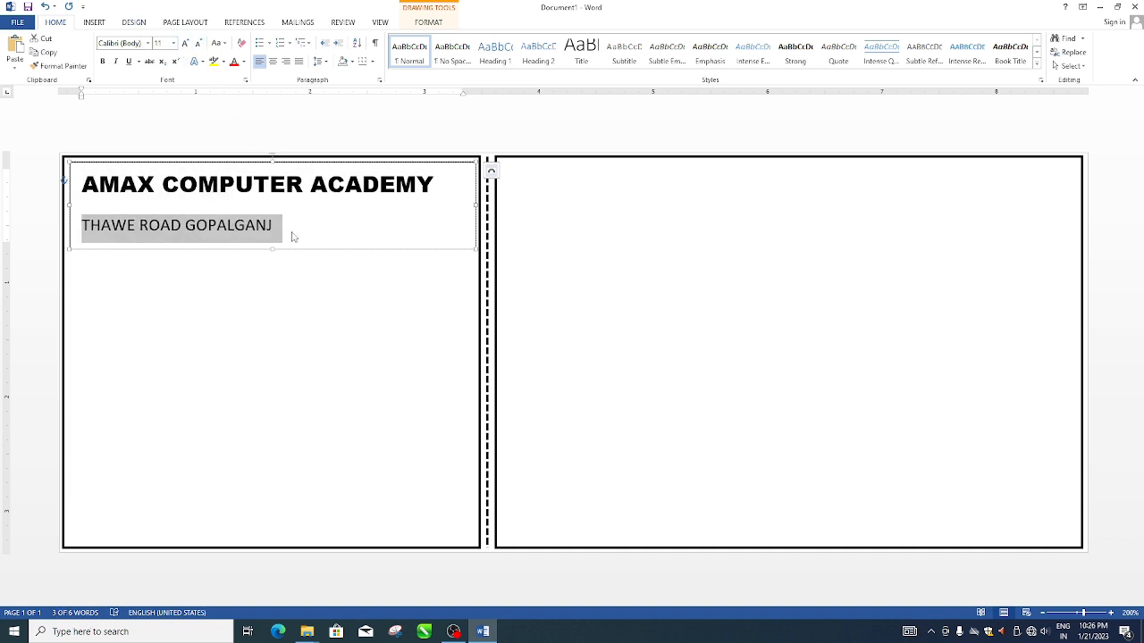
- Center the heading and the address line and remove the space after their paragraphs
{"action": "left_click_drag", "start_coordinate": [289, 230], "coordinate": [74, 192]}
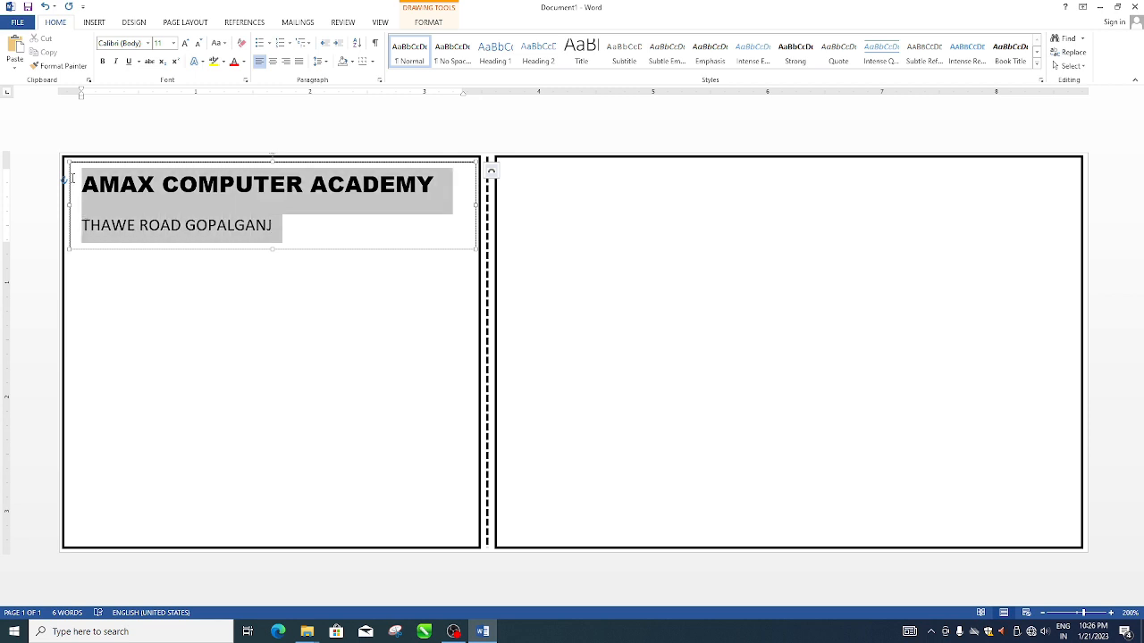
{"action": "left_click", "coordinate": [273, 62]}
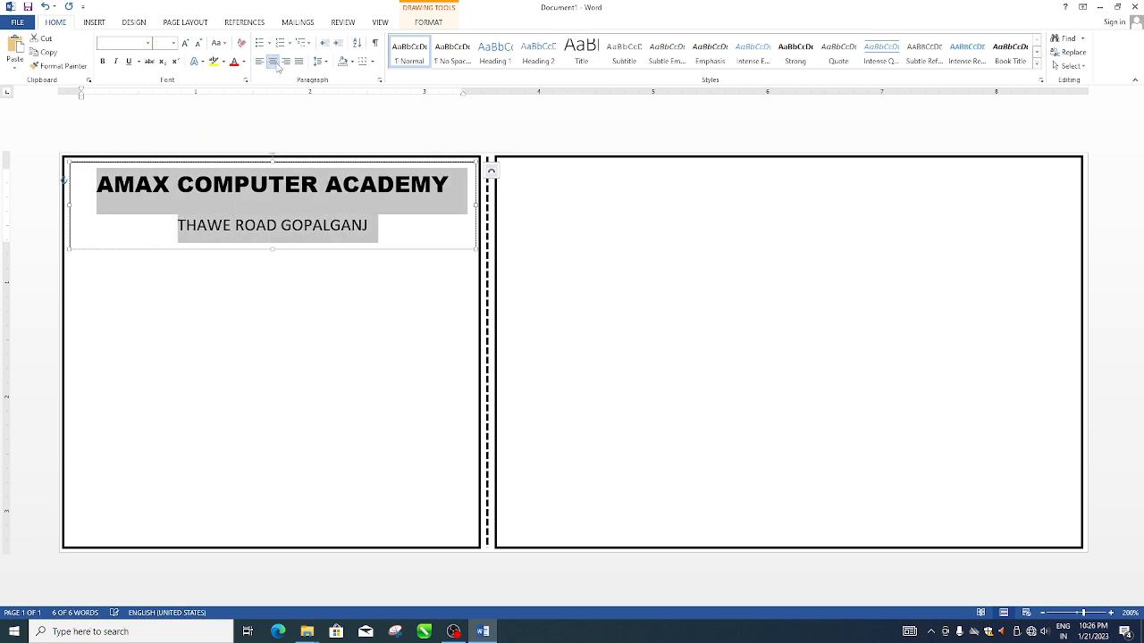
{"action": "left_click", "coordinate": [326, 63]}
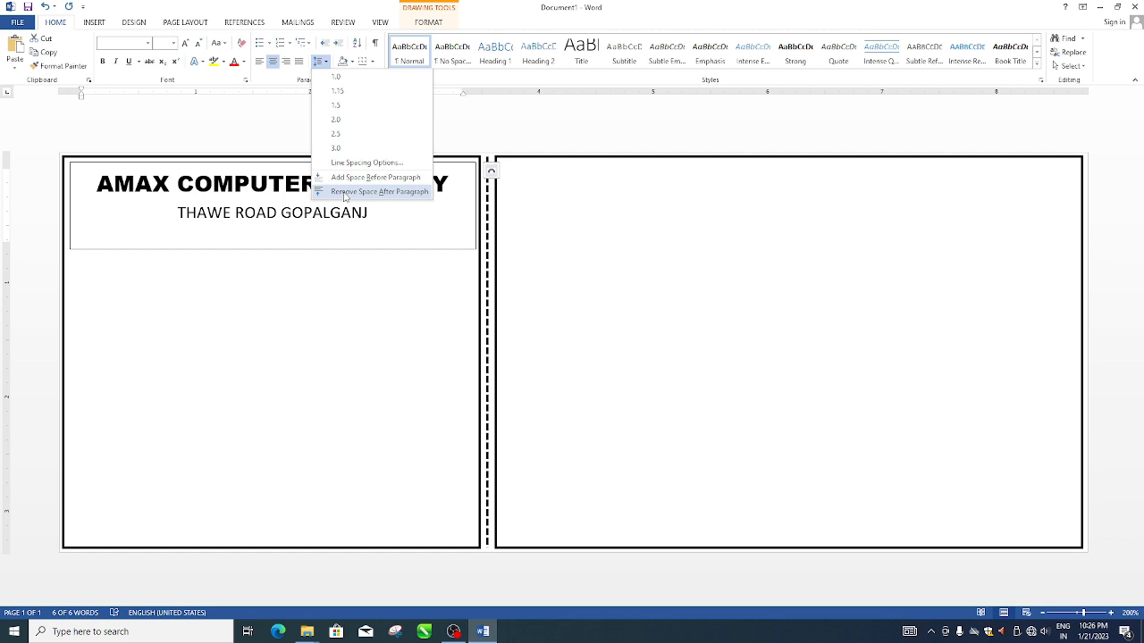
{"action": "left_click", "coordinate": [344, 192]}
{"action": "left_click", "coordinate": [252, 255]}
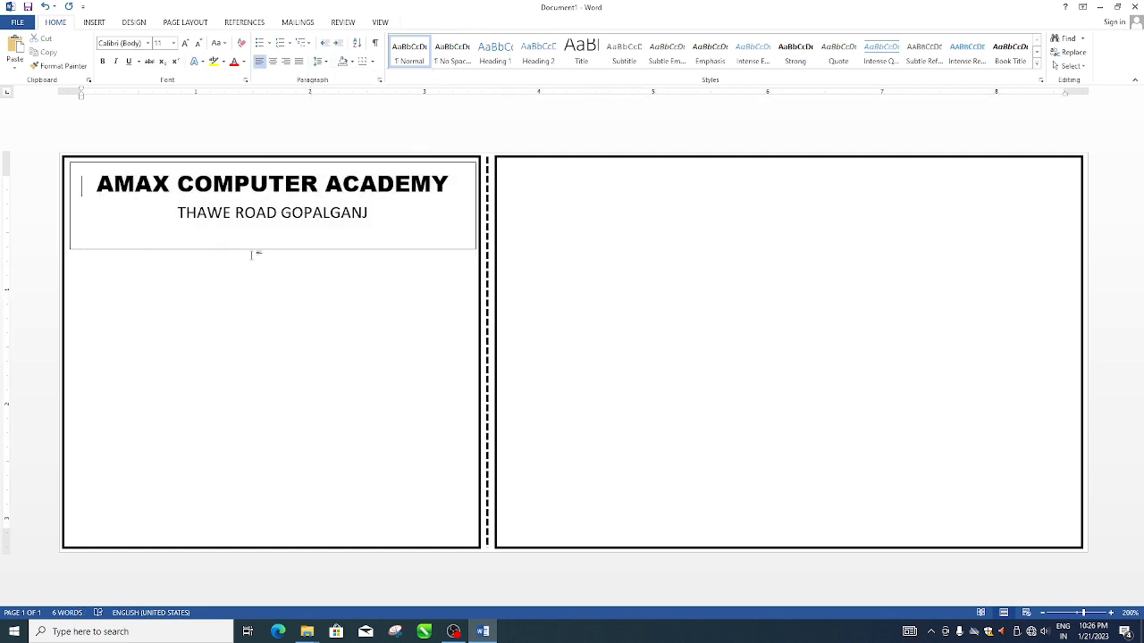
- Give the heading text box no fill and no outline
{"action": "left_click", "coordinate": [255, 250]}
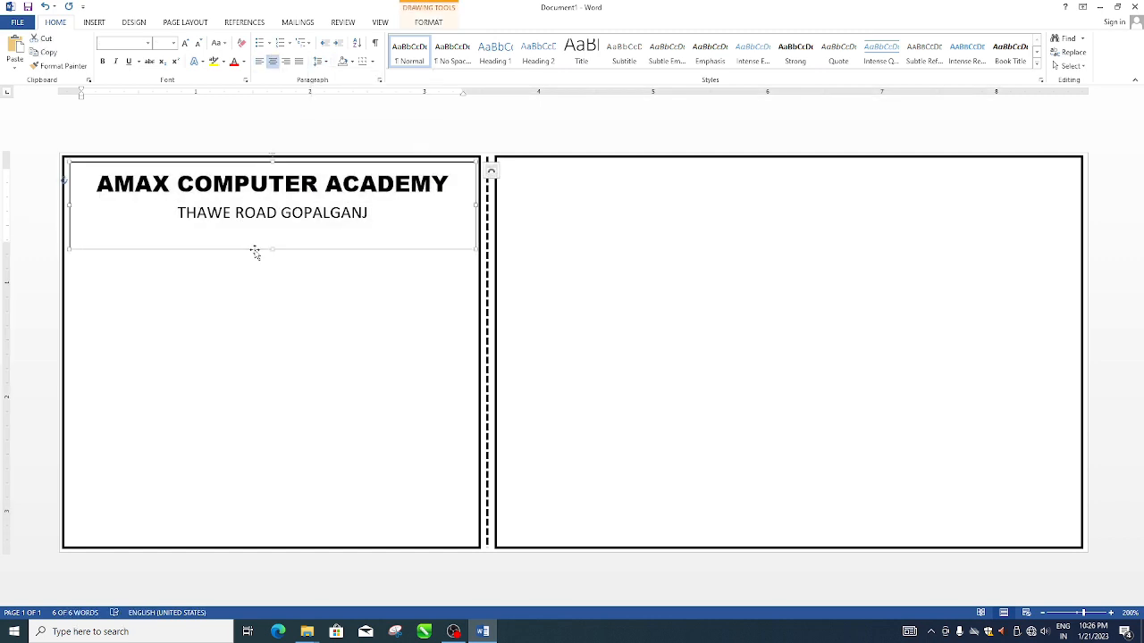
{"action": "left_click", "coordinate": [429, 22]}
{"action": "left_click", "coordinate": [425, 38]}
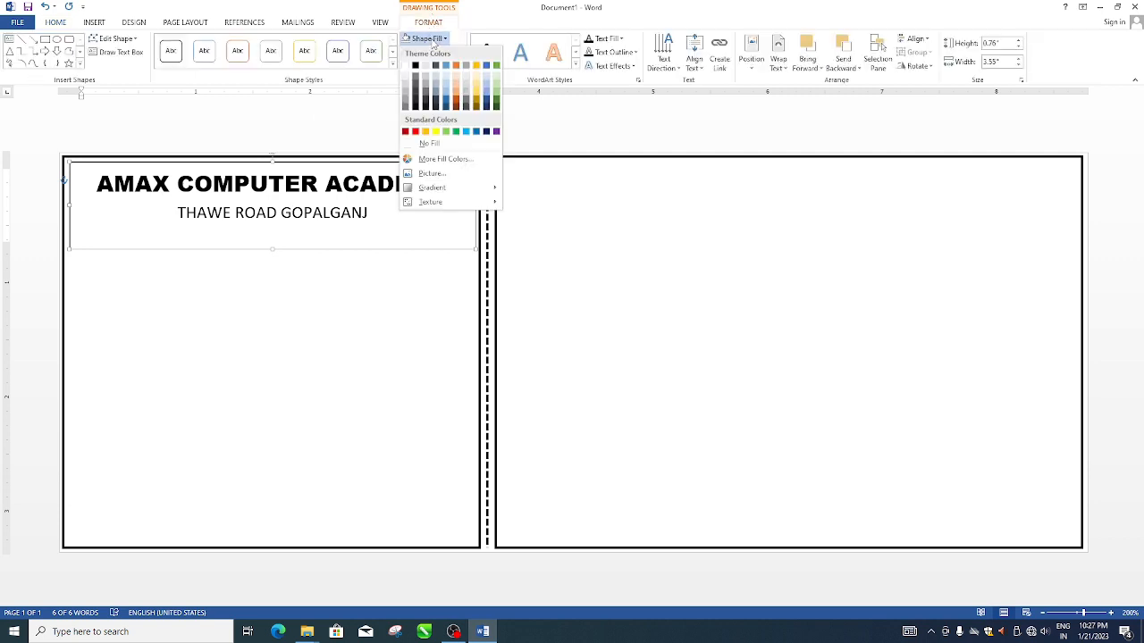
{"action": "left_click", "coordinate": [429, 143]}
{"action": "left_click", "coordinate": [433, 52]}
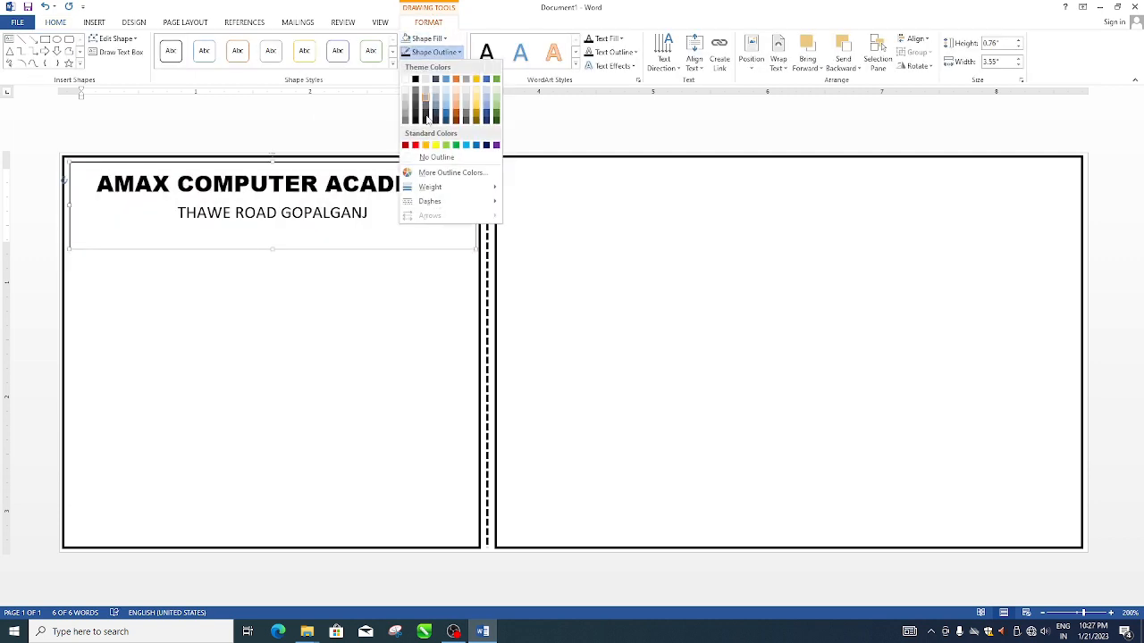
{"action": "left_click", "coordinate": [431, 158]}
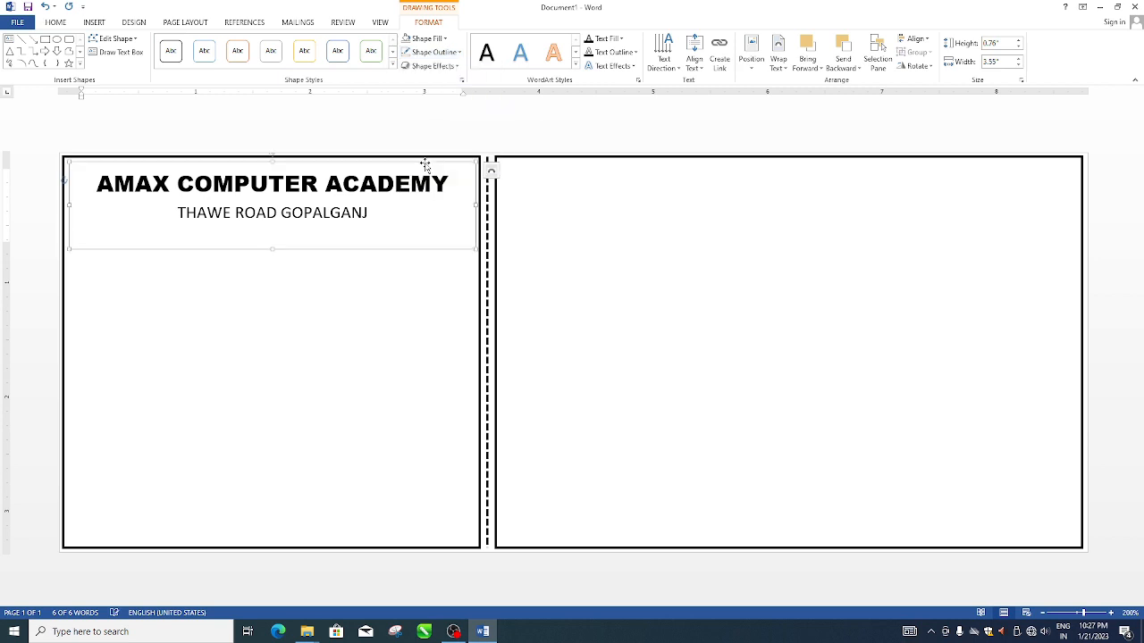
- Shorten the heading text box so its lower edge sits just below the address line
{"action": "left_click", "coordinate": [327, 295]}
{"action": "left_click", "coordinate": [274, 249]}
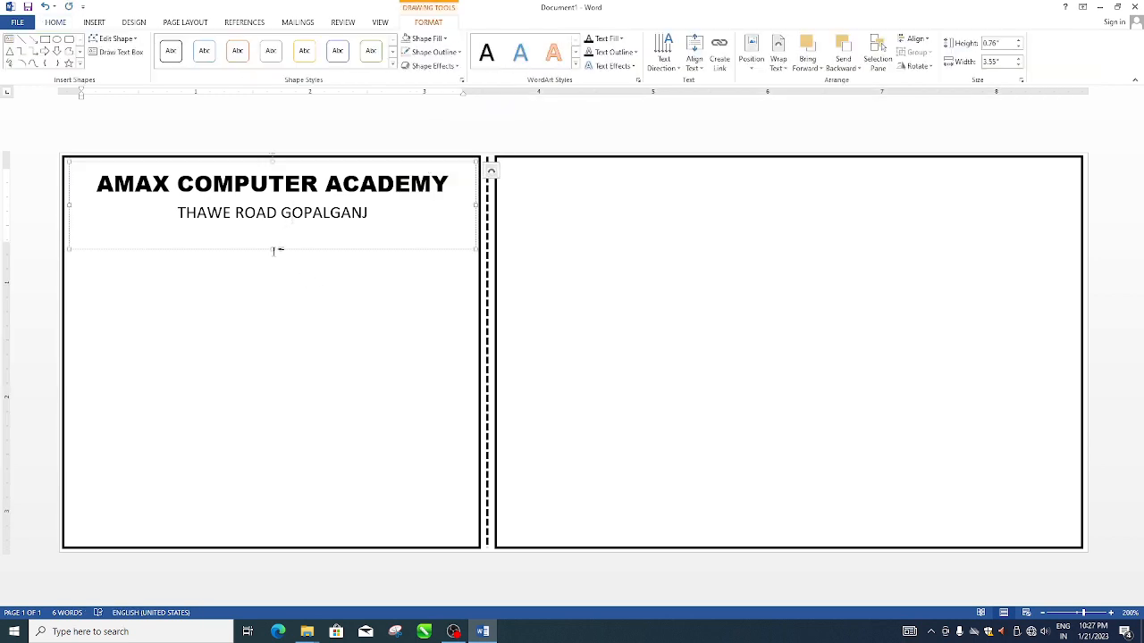
{"action": "left_click", "coordinate": [276, 240]}
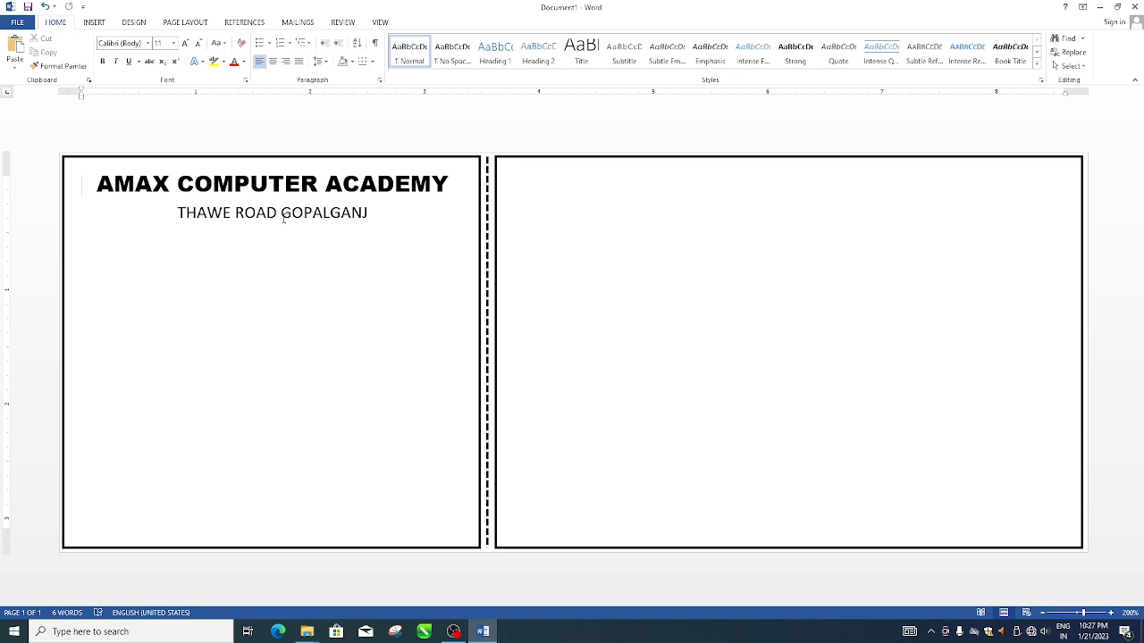
{"action": "left_click", "coordinate": [284, 218]}
{"action": "left_click", "coordinate": [275, 248]}
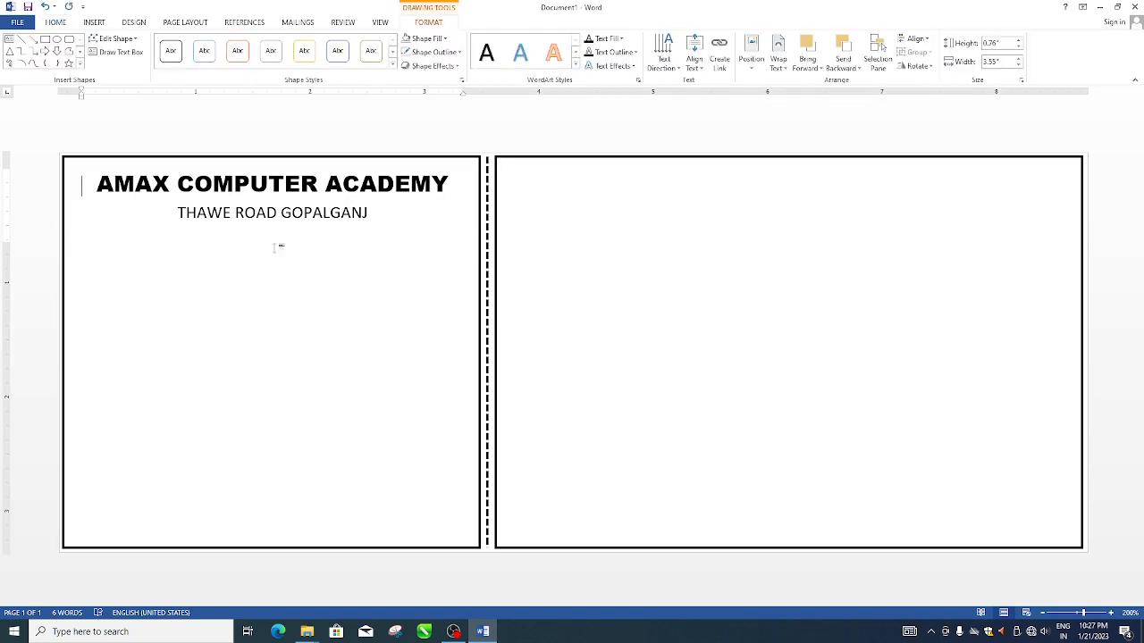
{"action": "left_click", "coordinate": [276, 245]}
{"action": "left_click", "coordinate": [273, 233]}
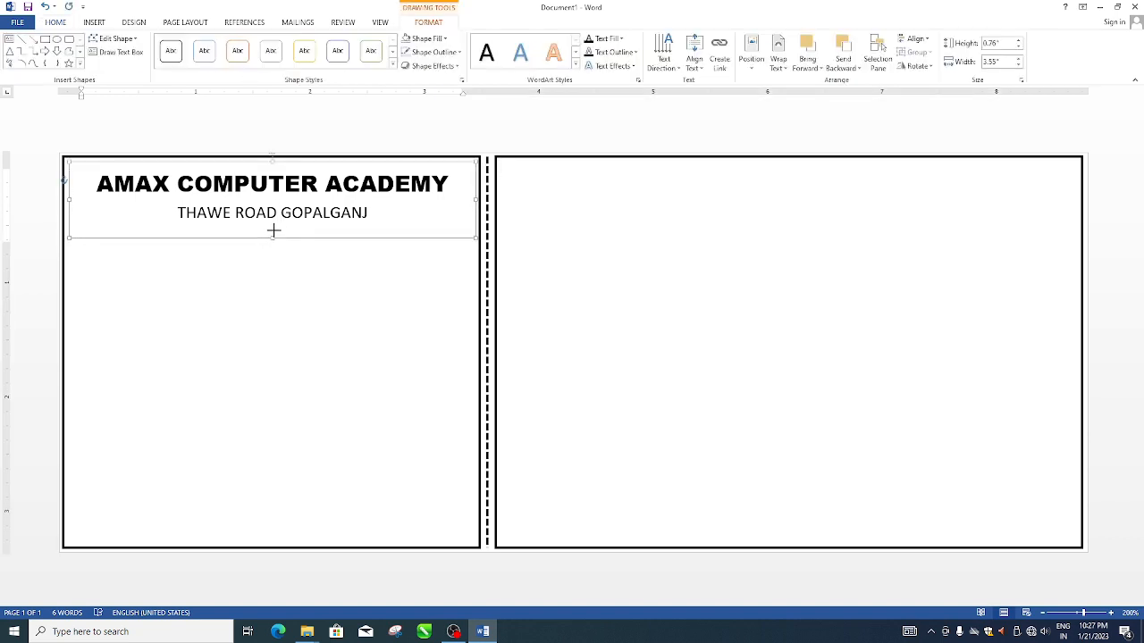
{"action": "left_click_drag", "start_coordinate": [274, 232], "coordinate": [274, 225]}
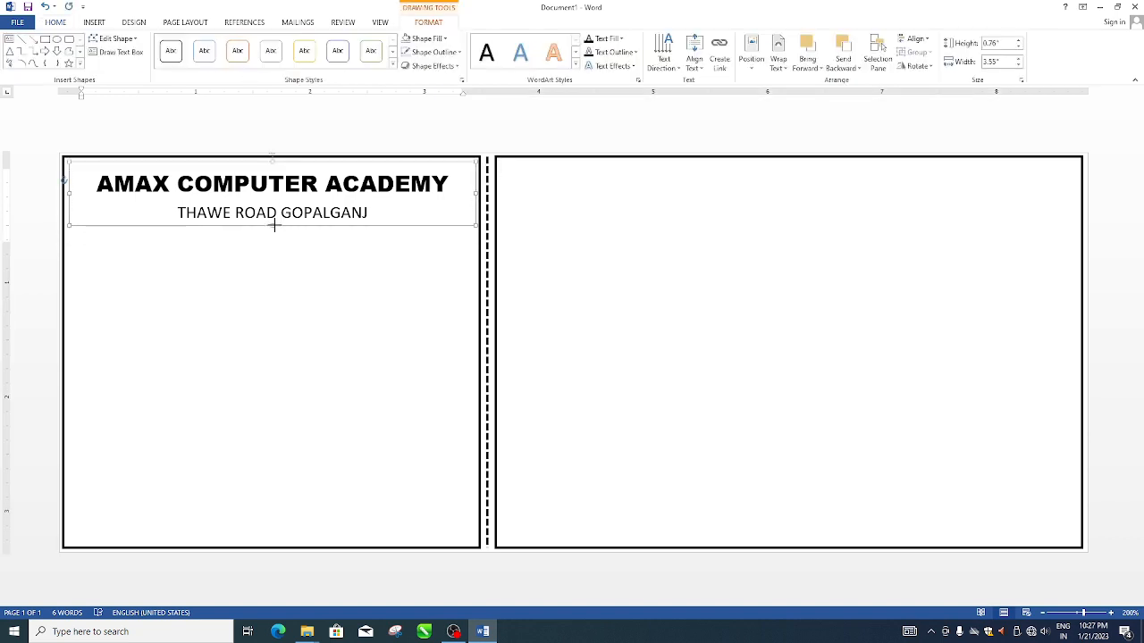
- Draw a rounded rectangle about 1.04 inches wide and 0.21 inches high, roughly centered below the address line
{"action": "left_click", "coordinate": [130, 23]}
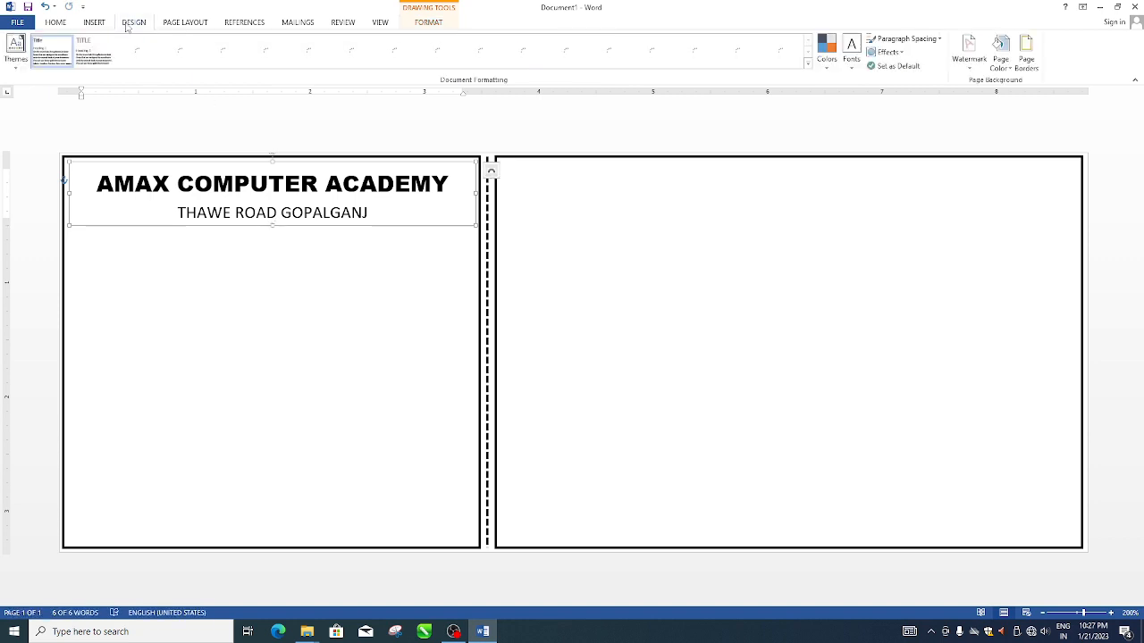
{"action": "left_click", "coordinate": [94, 22]}
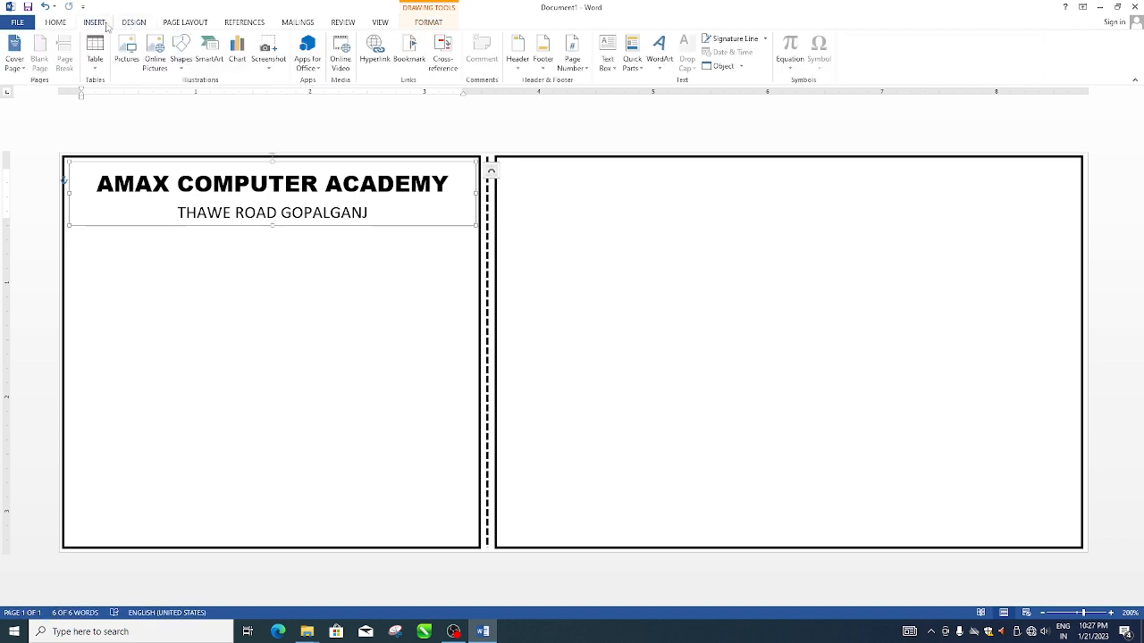
{"action": "left_click", "coordinate": [178, 64]}
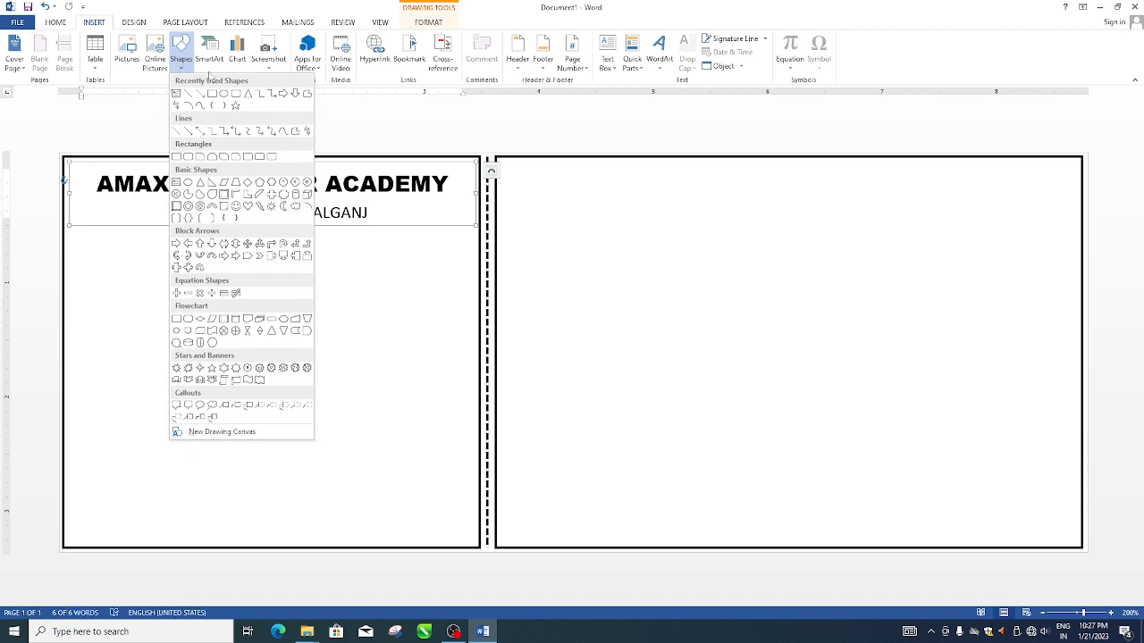
{"action": "left_click", "coordinate": [236, 93]}
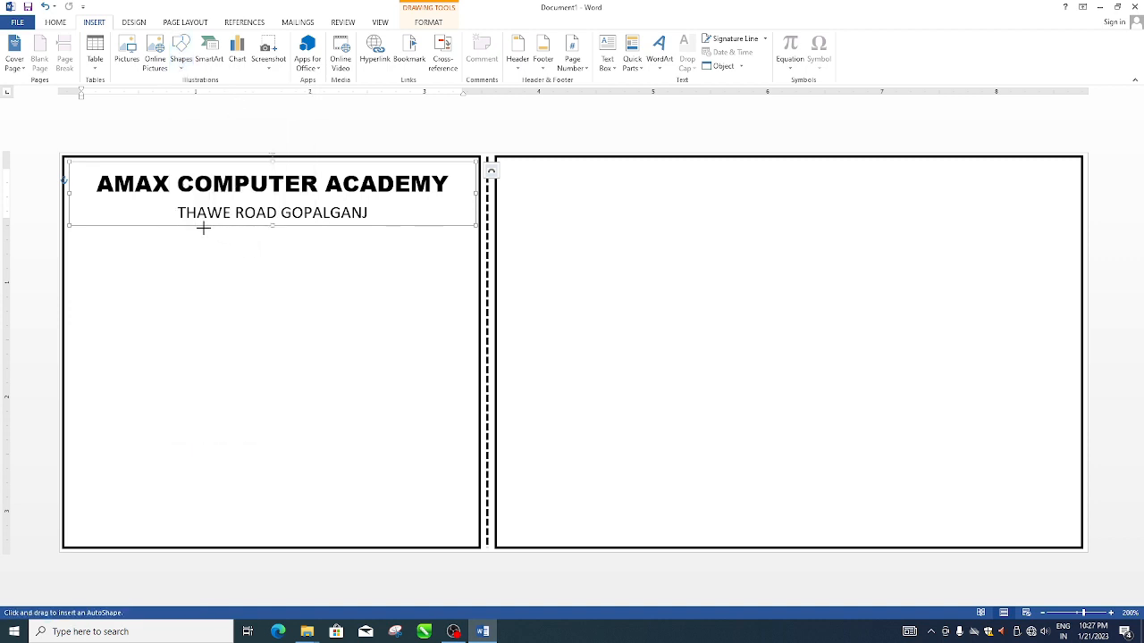
{"action": "left_click_drag", "start_coordinate": [205, 225], "coordinate": [324, 247]}
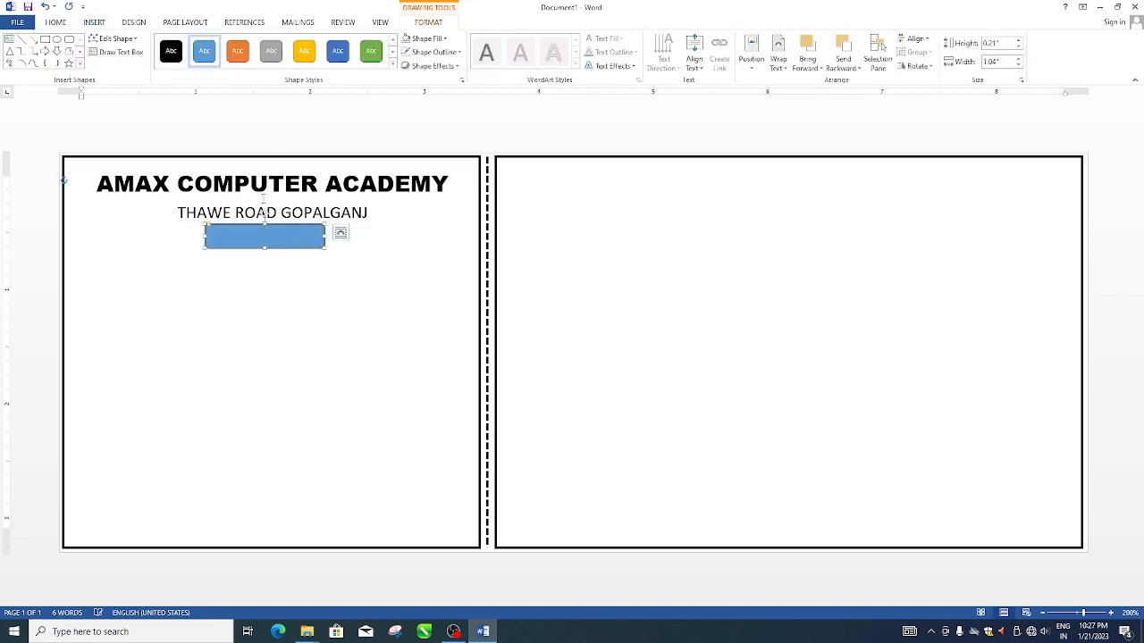
- Draw a text box about 0.96 inches wide and 0.18 inches high over the rounded rectangle
{"action": "left_click", "coordinate": [94, 22]}
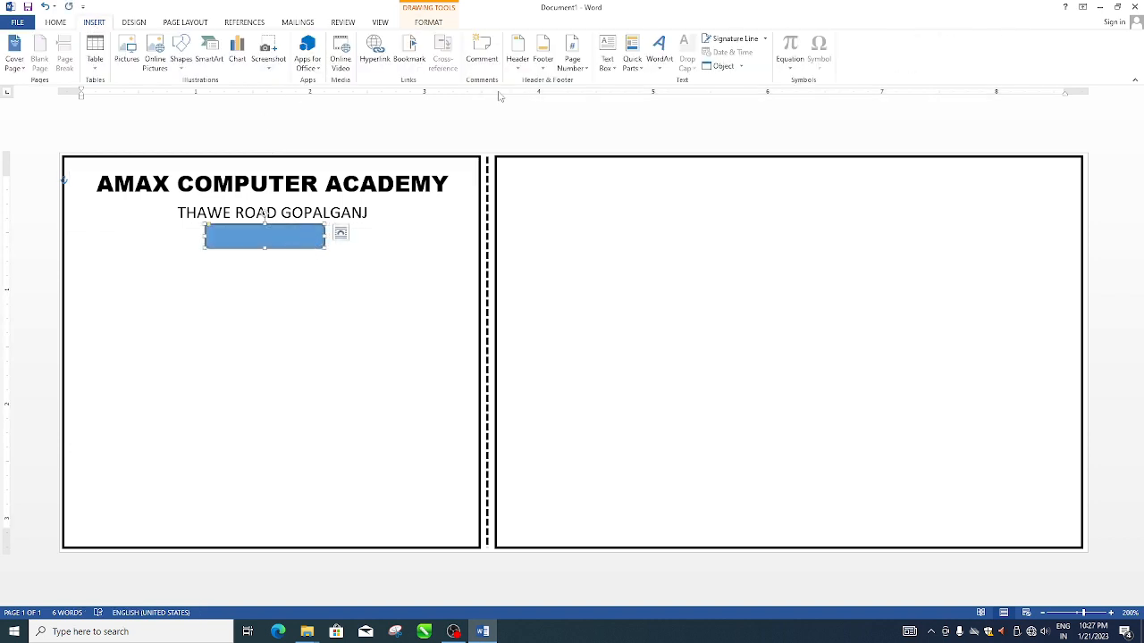
{"action": "left_click", "coordinate": [607, 65]}
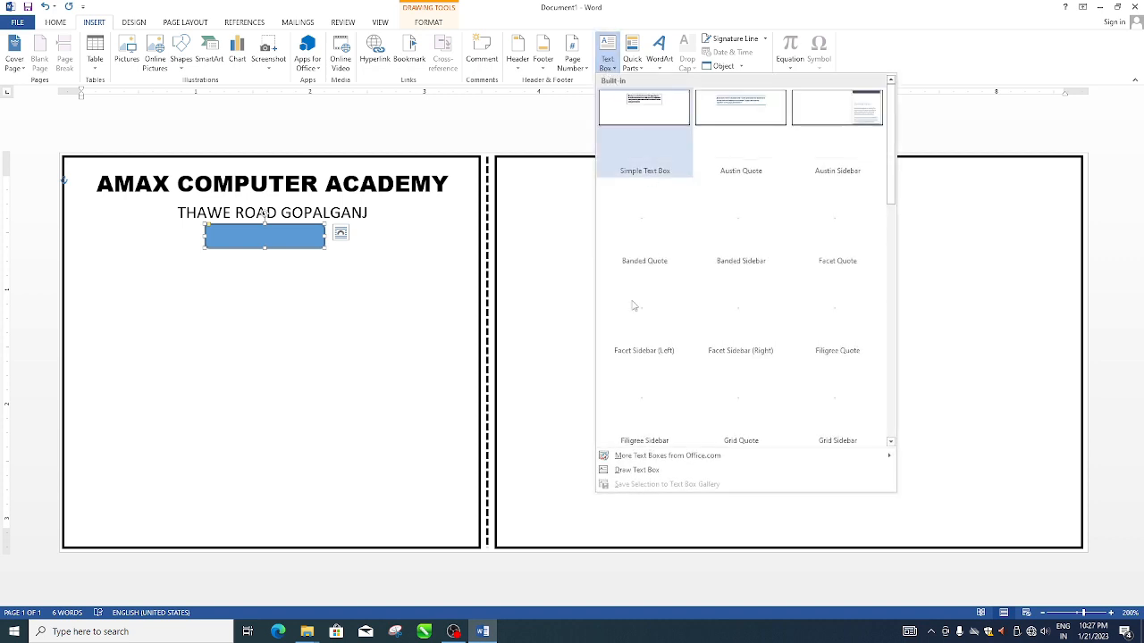
{"action": "left_click", "coordinate": [634, 470]}
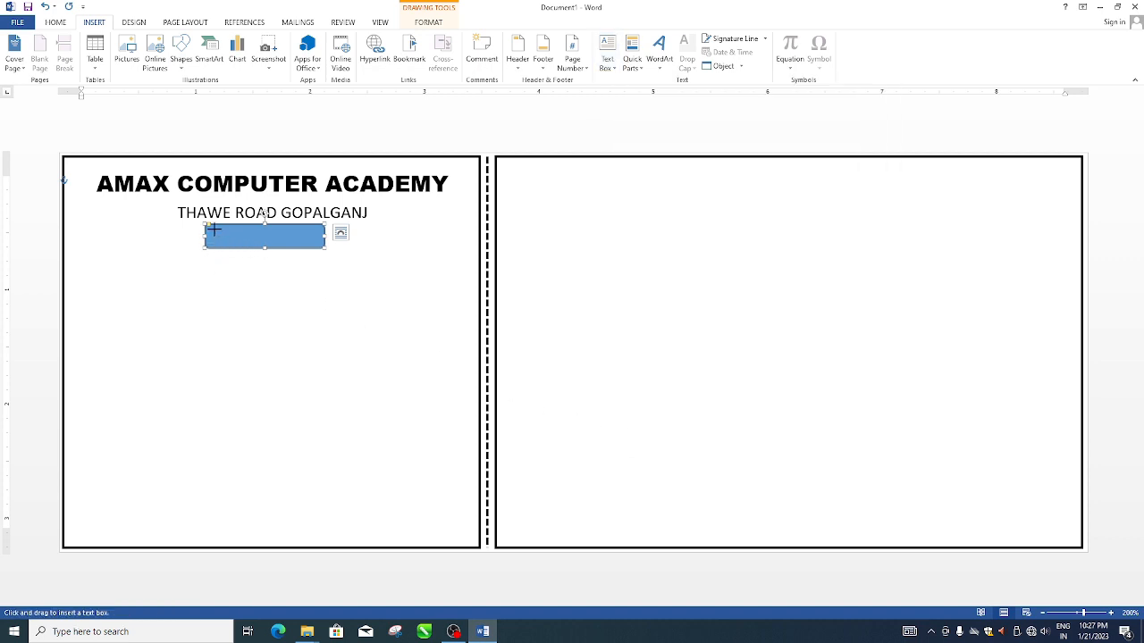
{"action": "left_click_drag", "start_coordinate": [209, 228], "coordinate": [321, 248]}
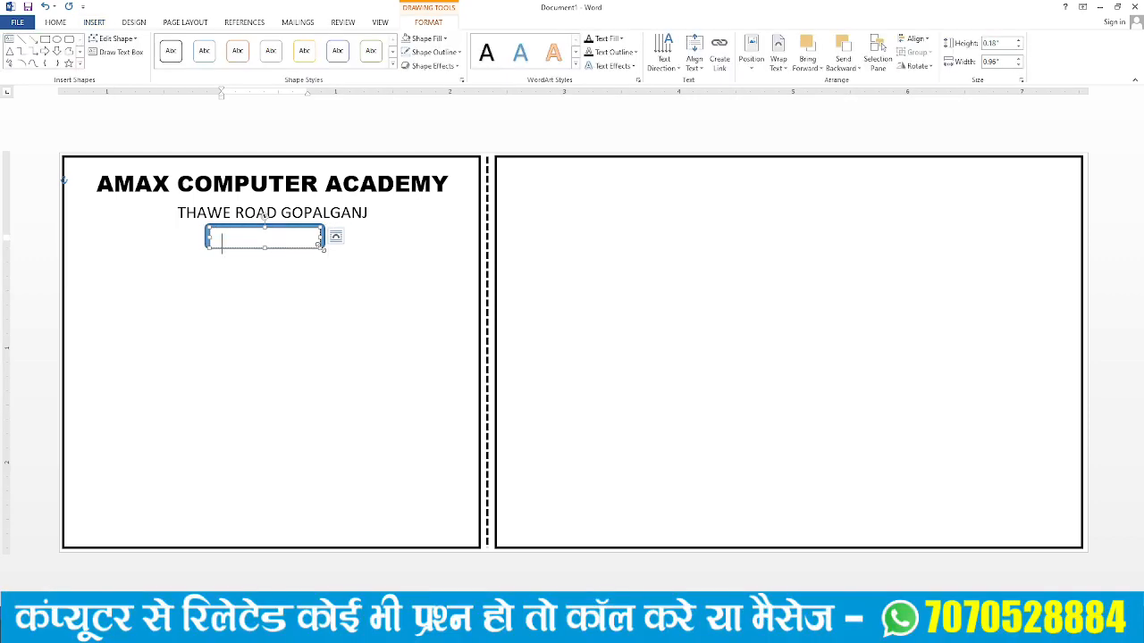
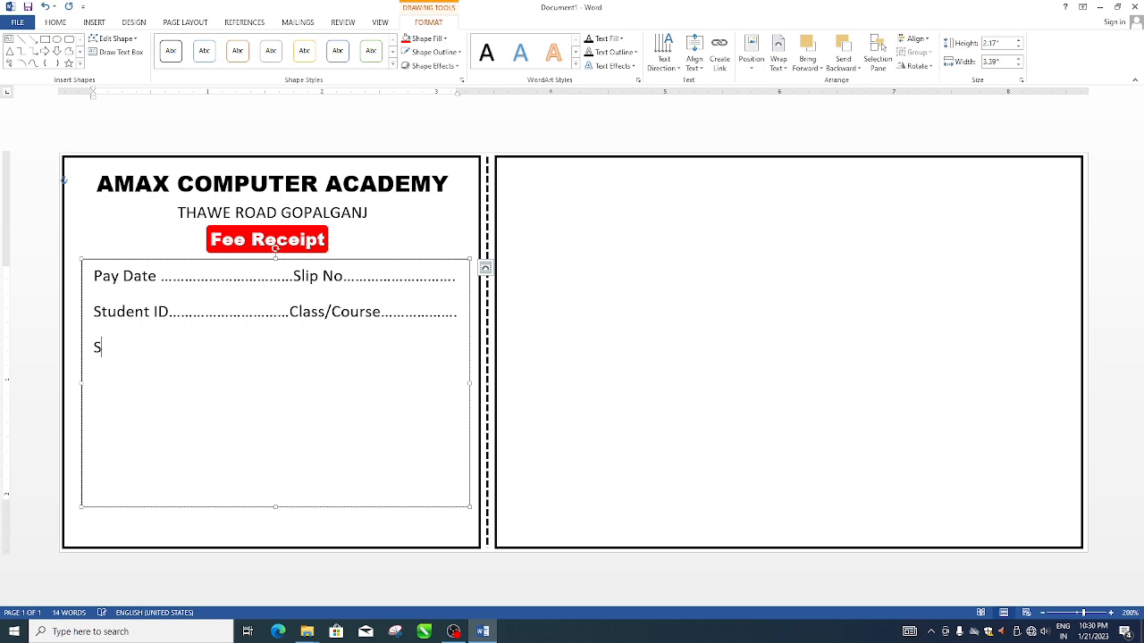
- Complete the Student Name line below Student ID with a dotted blank reaching the line's end
{"action": "type", "text": "tudent Name"}
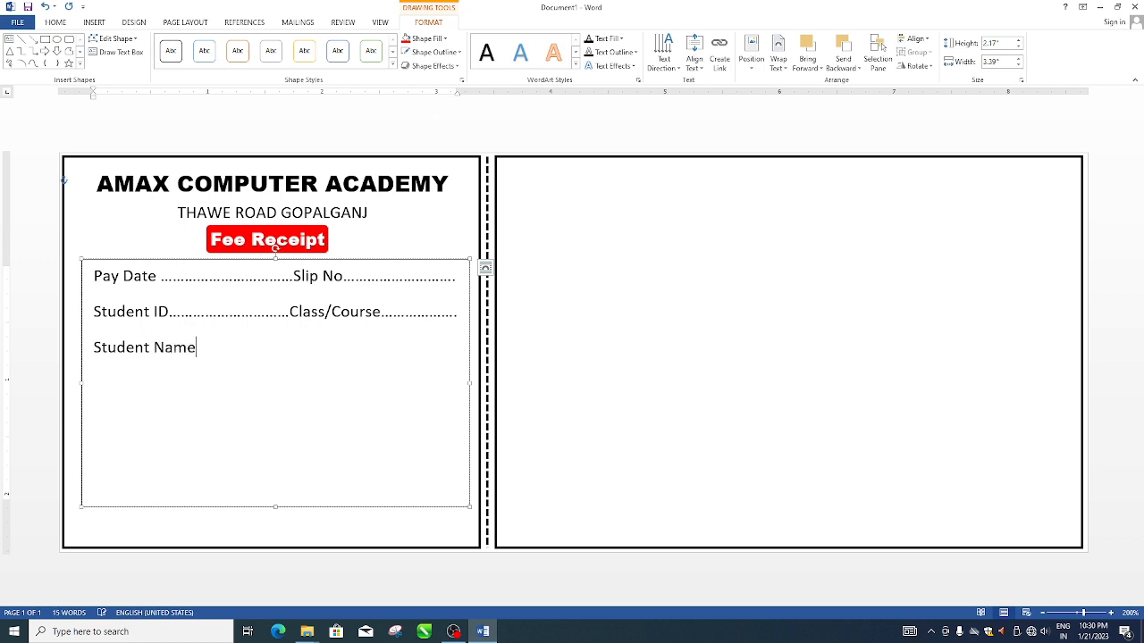
{"action": "type", "text": "..............................................................."}
{"action": "key", "text": "BackSpace"}
{"action": "left_click_drag", "start_coordinate": [209, 350], "coordinate": [454, 355]}
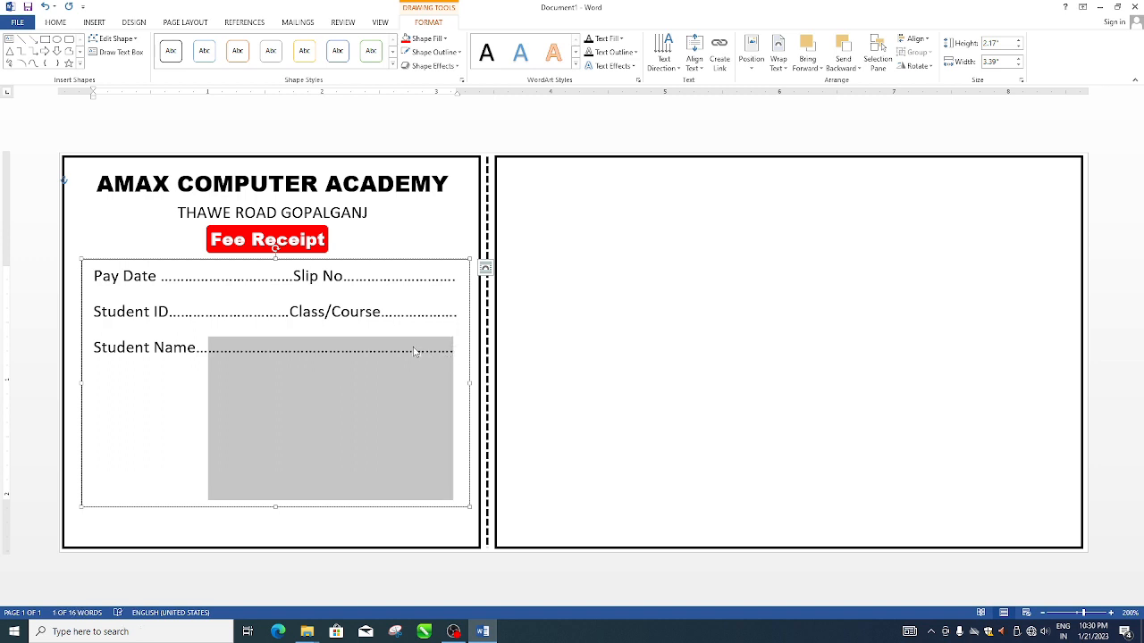
{"action": "left_click", "coordinate": [454, 353]}
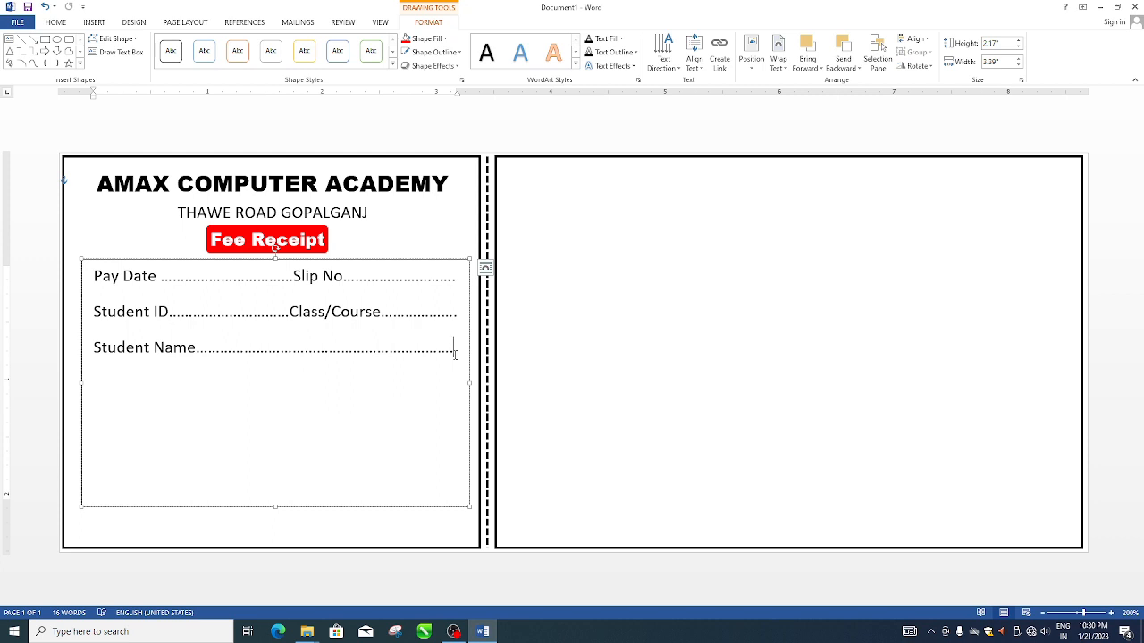
- Add a Student Father Name line below Student Name with a dotted blank reaching the line's end
{"action": "key", "text": "Return"}
{"action": "type", "text": "Student Father Name"}
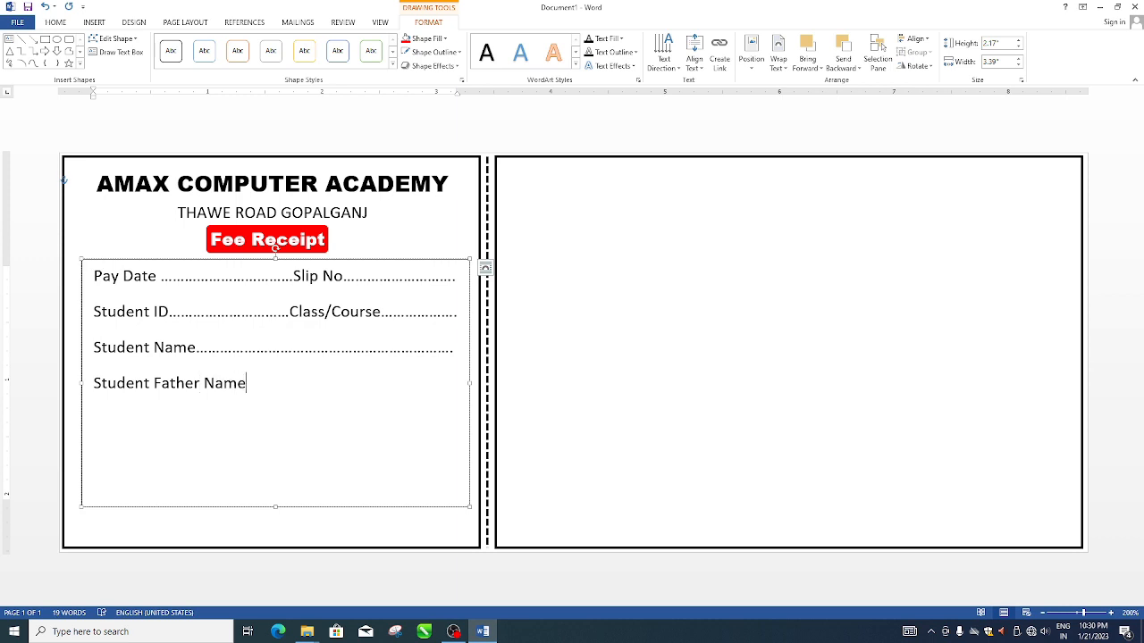
{"action": "key", "text": "ctrl+v"}
{"action": "key", "text": "BackSpace"}
{"action": "key", "text": "BackSpace"}
{"action": "key", "text": "BackSpace"}
{"action": "key", "text": "BackSpace"}
{"action": "key", "text": "BackSpace"}
{"action": "key", "text": "BackSpace"}
{"action": "key", "text": "BackSpace"}
{"action": "key", "text": "BackSpace"}
{"action": "key", "text": "BackSpace"}
{"action": "key", "text": "BackSpace"}
{"action": "key", "text": "BackSpace"}
{"action": "key", "text": "BackSpace"}
{"action": "key", "text": "BackSpace"}
{"action": "key", "text": "BackSpace"}
{"action": "key", "text": "BackSpace"}
{"action": "key", "text": "BackSpace"}
{"action": "key", "text": "BackSpace"}
{"action": "key", "text": "BackSpace"}
{"action": "key", "text": "BackSpace"}
{"action": "key", "text": "BackSpace"}
{"action": "type", "text": "...."}
- Add a Student Address line below Student Father Name with a dotted blank reaching the line's end
{"action": "type", "text": "Stu"}
{"action": "type", "text": "dent "}
{"action": "type", "text": "A"}
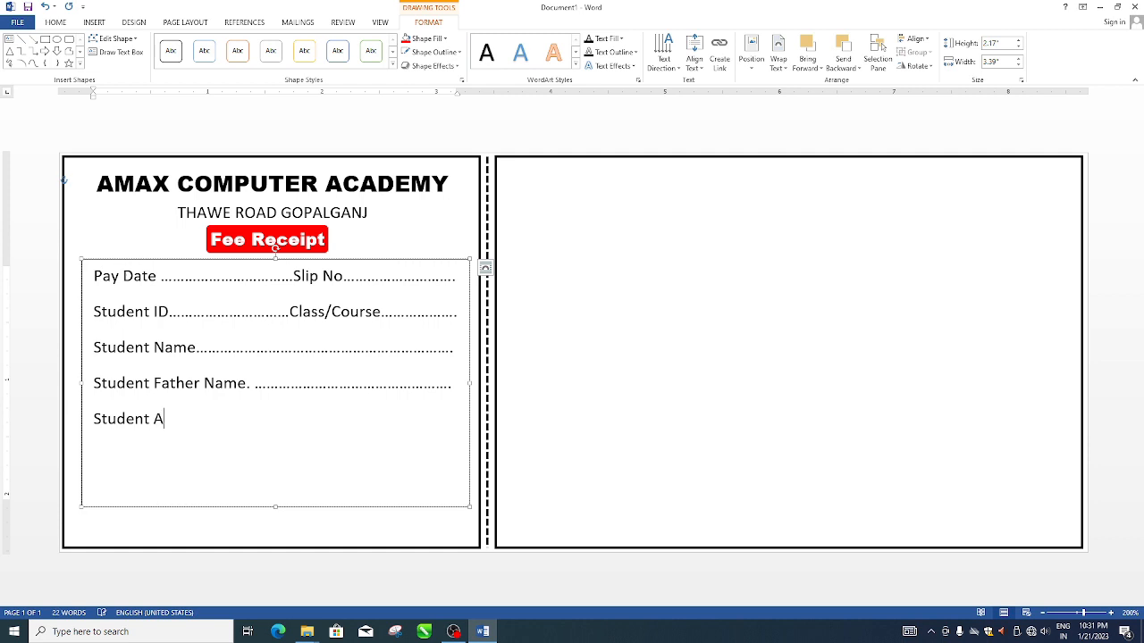
{"action": "type", "text": "ddress......."}
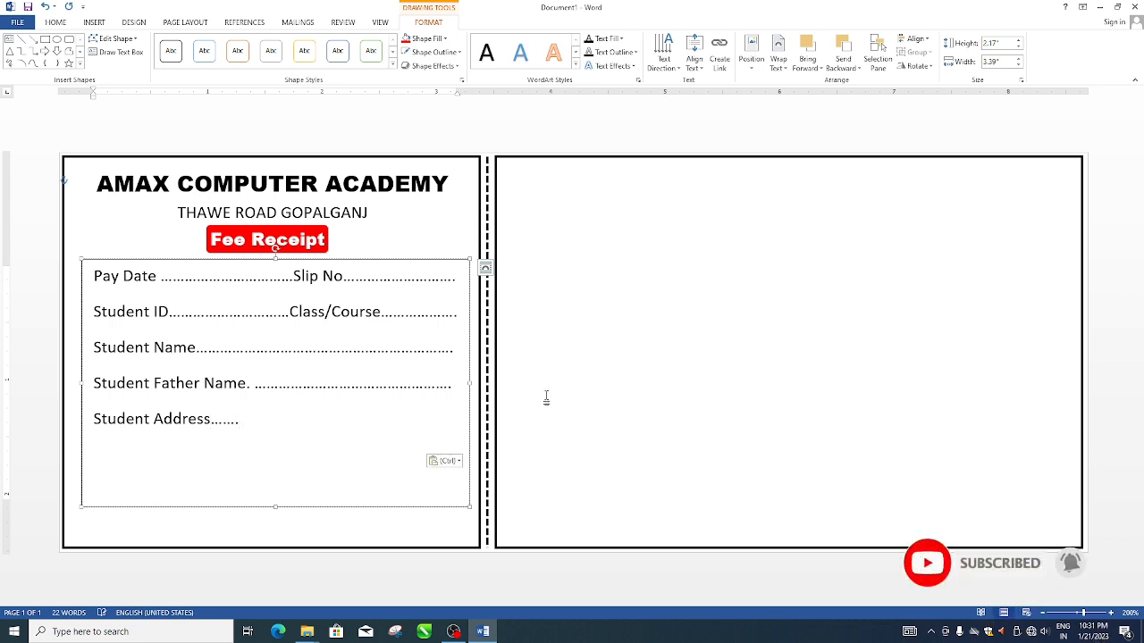
{"action": "type", "text": ".............................................................."}
{"action": "key", "text": "BackSpace"}
{"action": "key", "text": "BackSpace"}
{"action": "key", "text": "BackSpace"}
{"action": "key", "text": "BackSpace"}
{"action": "key", "text": "BackSpace"}
{"action": "key", "text": "BackSpace"}
{"action": "key", "text": "BackSpace"}
{"action": "key", "text": "BackSpace"}
{"action": "key", "text": "BackSpace"}
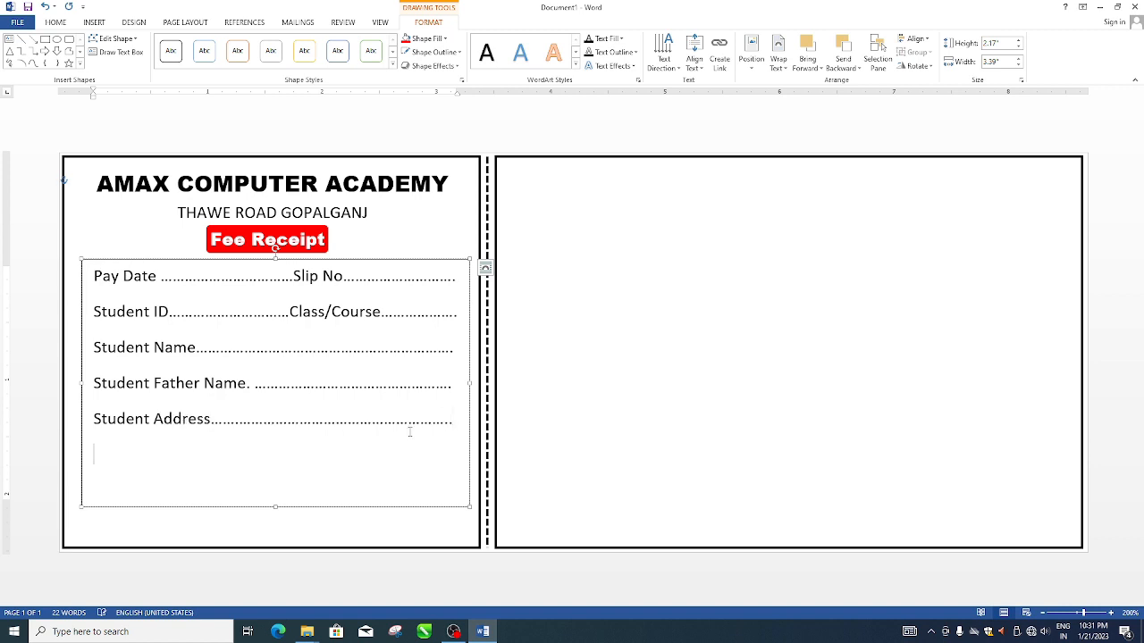
- Add a full-width dotted continuation line below Student Address, followed by a line labelled Pay Fees
{"action": "type", "text": "............................................................"}
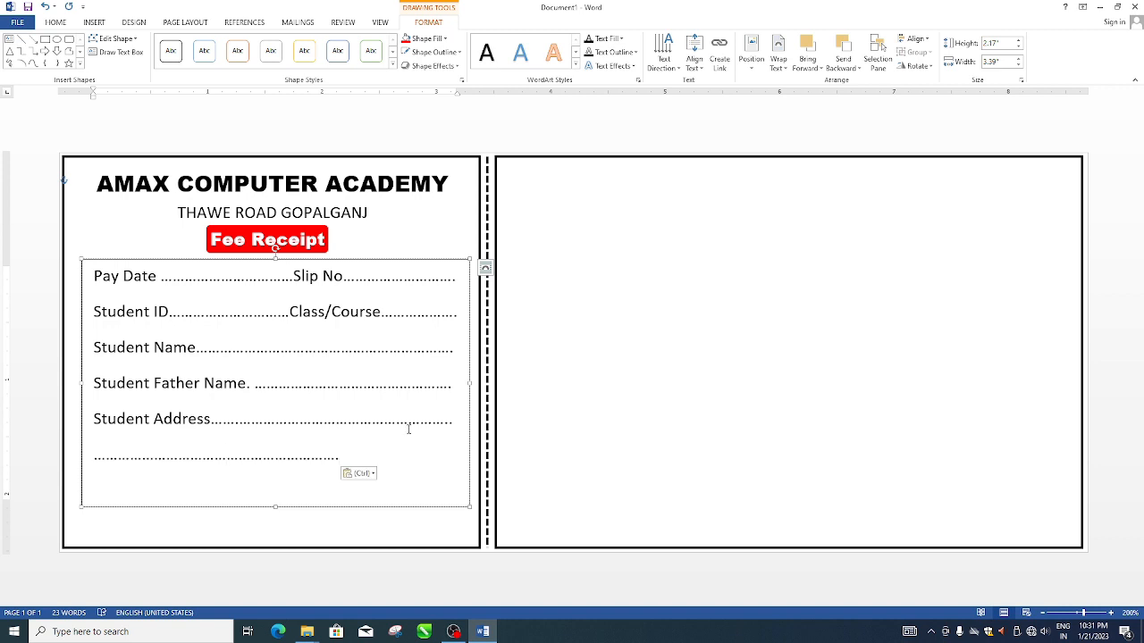
{"action": "key", "text": "Escape"}
{"action": "type", "text": ".............."}
{"action": "type", "text": "............."}
{"action": "type", "text": "Pa"}
{"action": "type", "text": "y "}
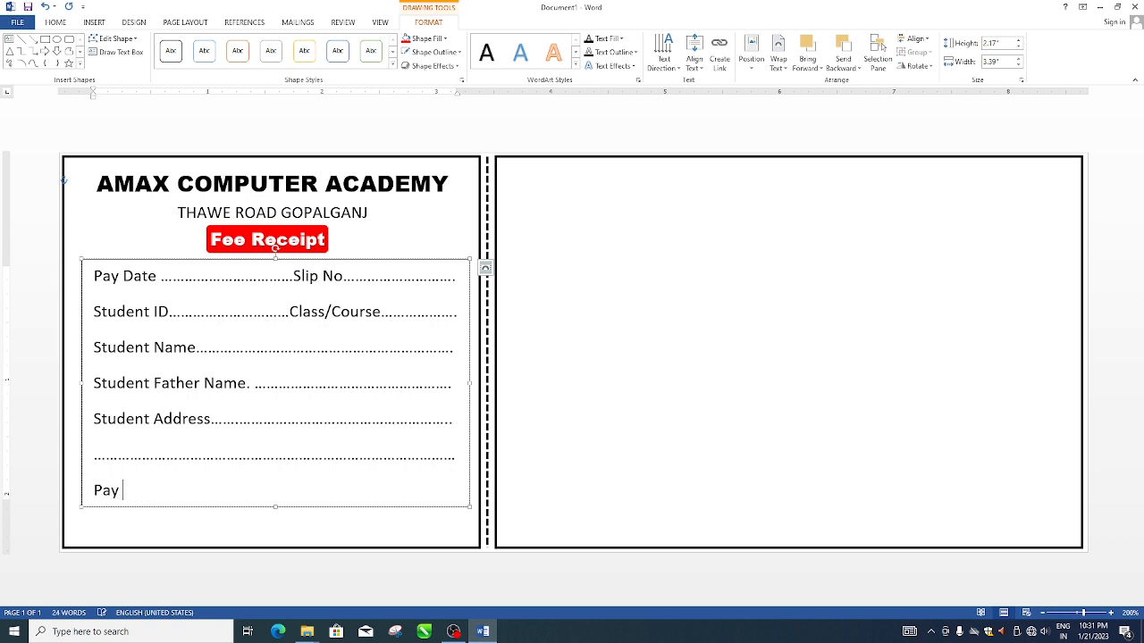
{"action": "type", "text": "Fees"}
- Remove the fill and outline from the text box holding the fill-in fields
{"action": "left_click", "coordinate": [445, 40]}
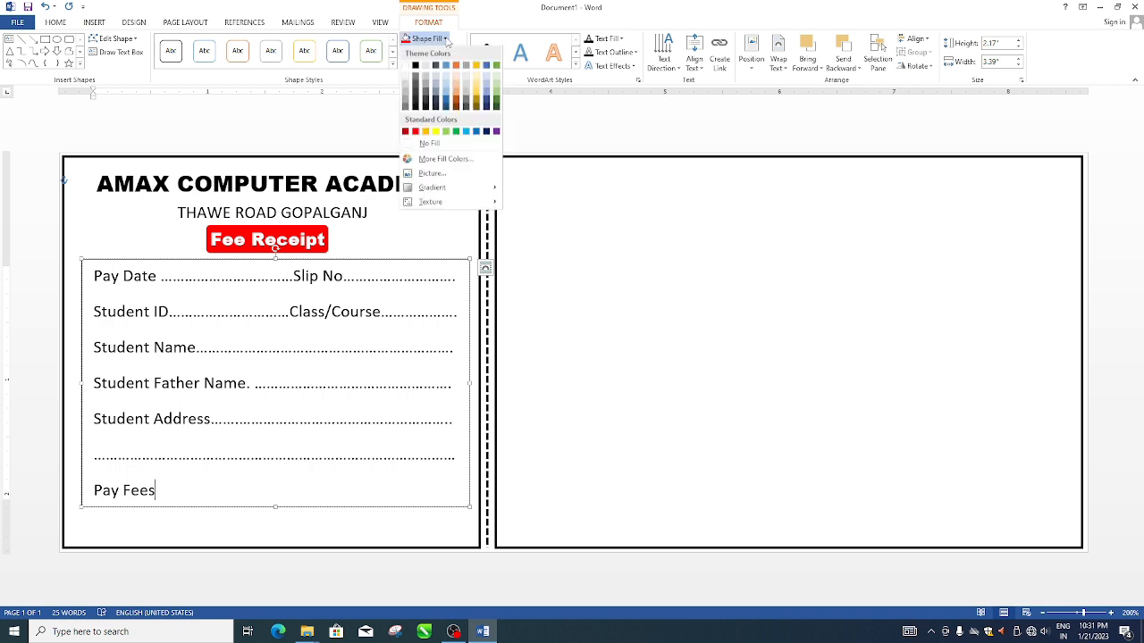
{"action": "left_click", "coordinate": [430, 140]}
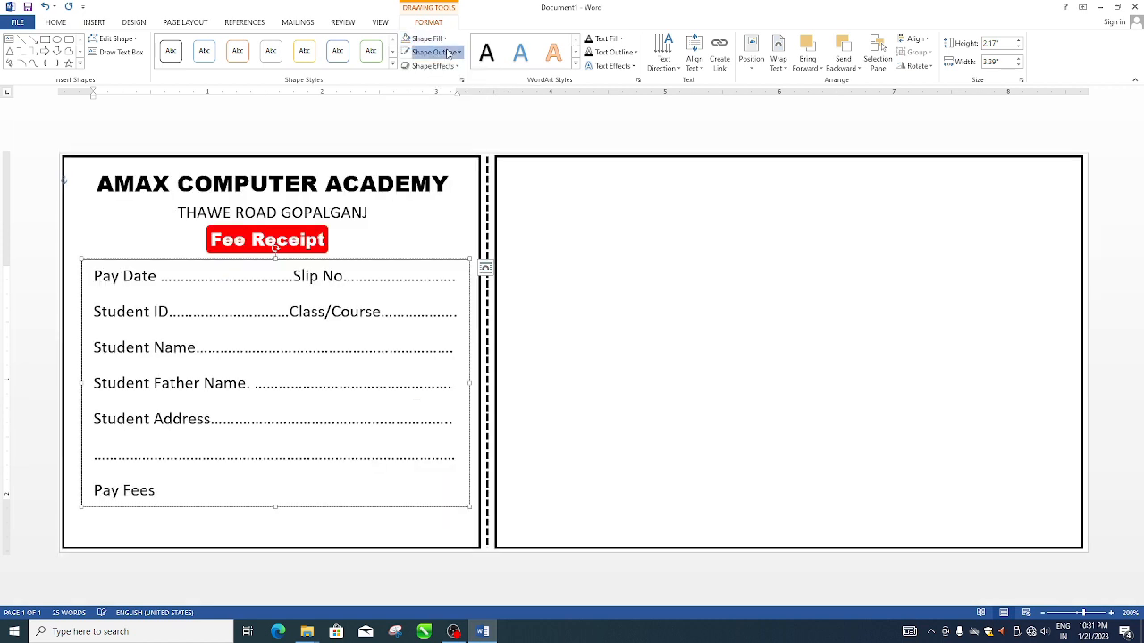
{"action": "left_click", "coordinate": [448, 53]}
{"action": "left_click", "coordinate": [429, 158]}
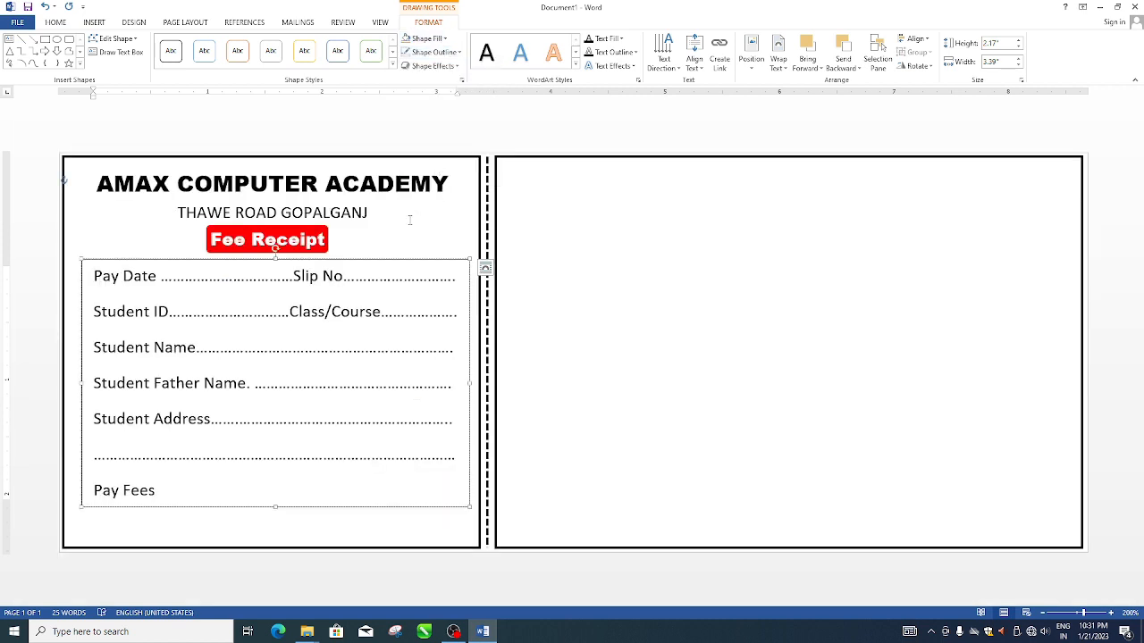
{"action": "left_click", "coordinate": [176, 527]}
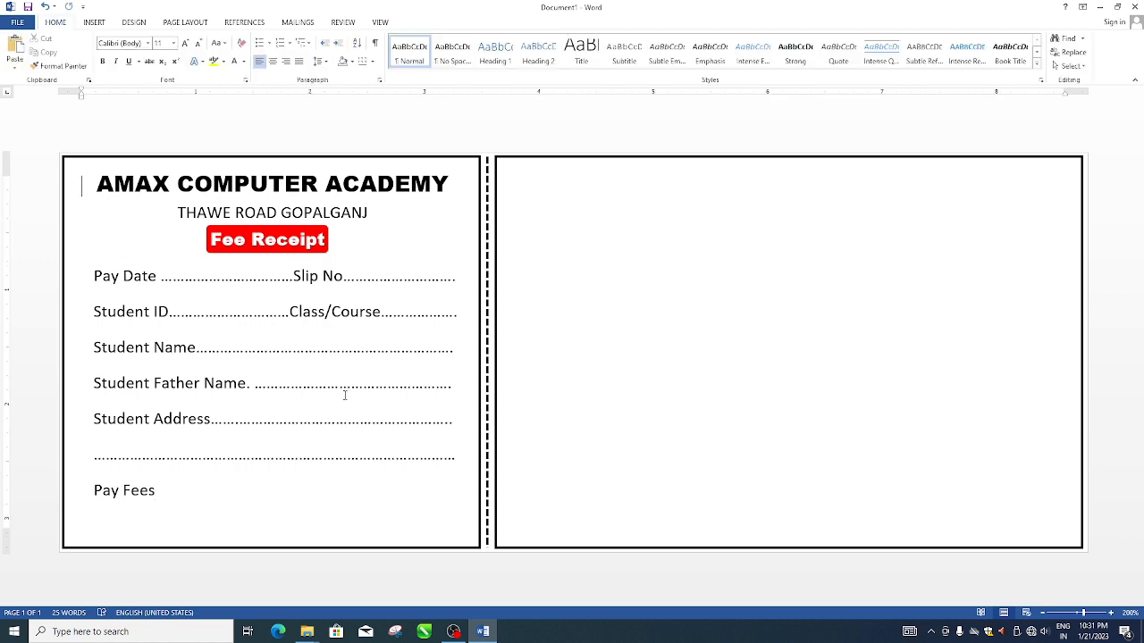
{"action": "left_click", "coordinate": [162, 507]}
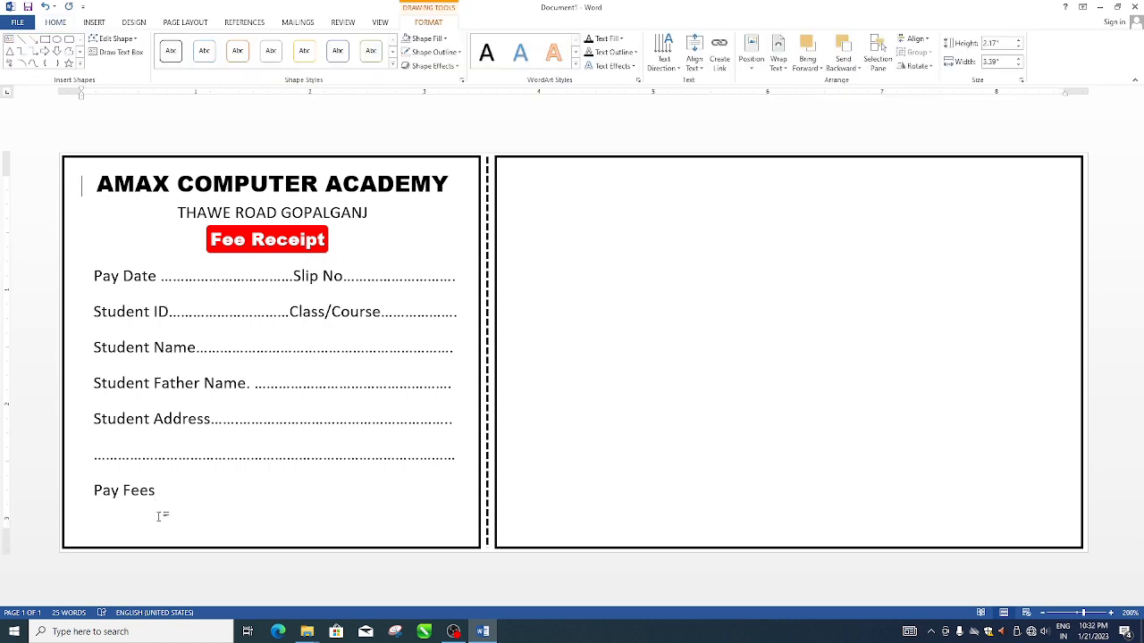
{"action": "left_click", "coordinate": [162, 513]}
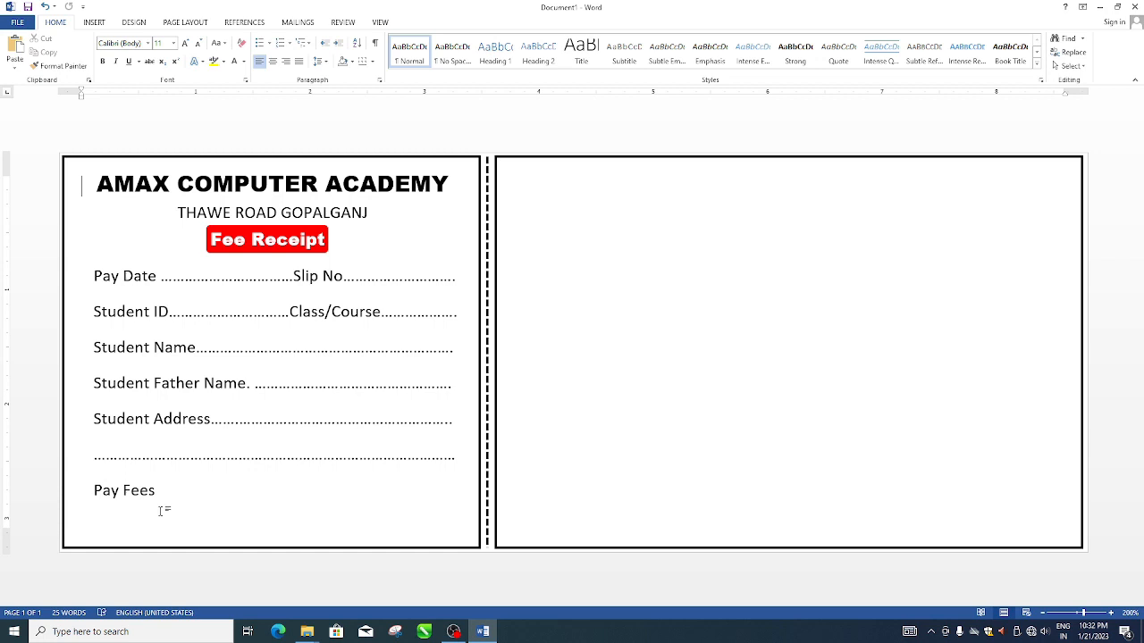
- Add a text box reading "Student Sign" below Pay Fees, about 1.16 inches wide and 0.32 inches high
{"action": "left_click", "coordinate": [98, 23]}
{"action": "left_click", "coordinate": [607, 52]}
{"action": "left_click", "coordinate": [638, 470]}
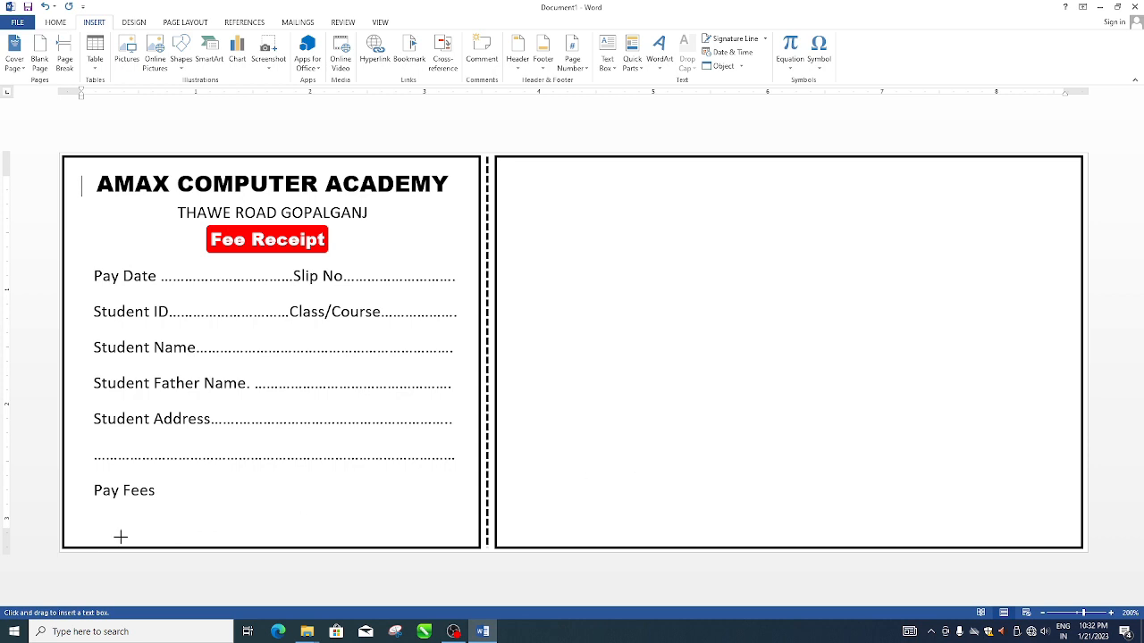
{"action": "left_click_drag", "start_coordinate": [75, 508], "coordinate": [247, 542]}
{"action": "type", "text": "S"}
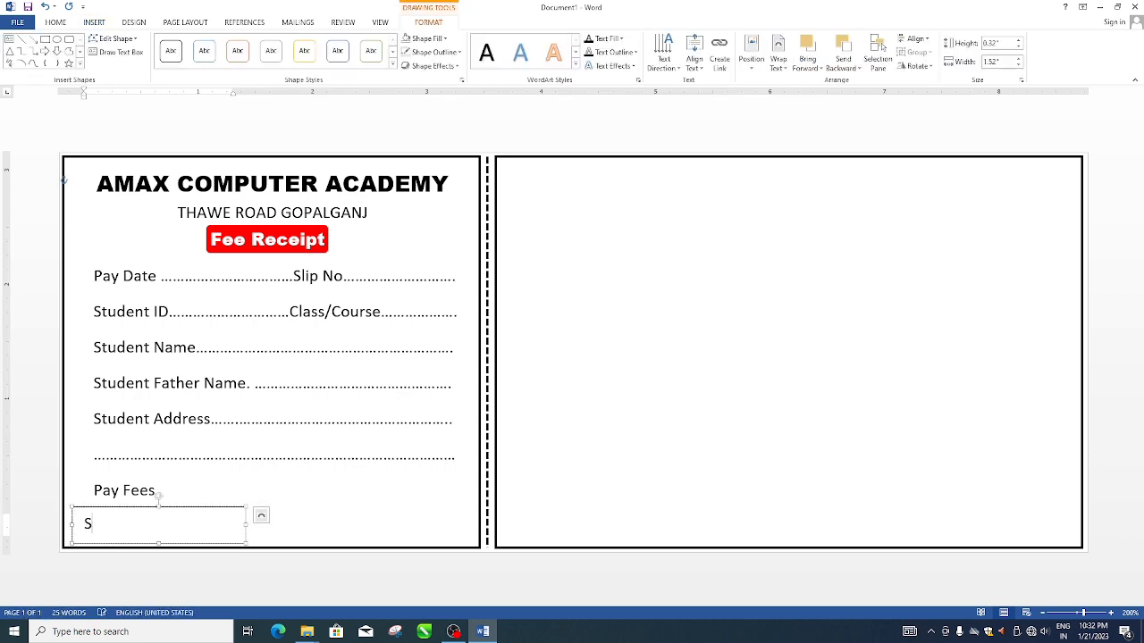
{"action": "type", "text": "tudent Sign"}
{"action": "left_click_drag", "start_coordinate": [245, 525], "coordinate": [206, 525]}
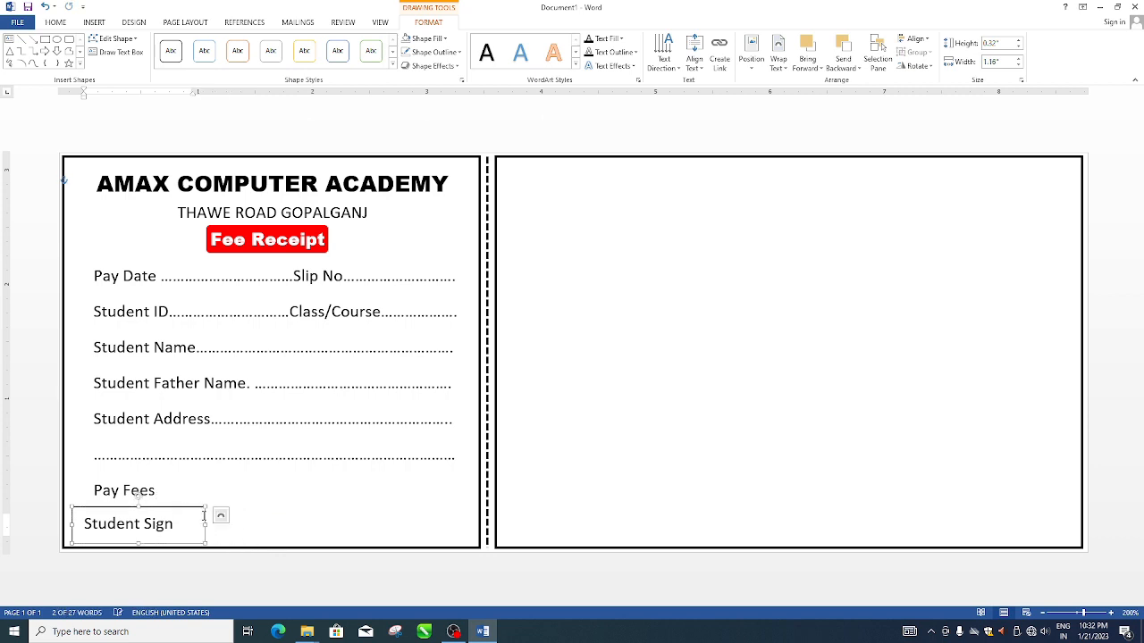
- Remove the fill and outline from the Student Sign text box and align its text with the field labels above
{"action": "left_click", "coordinate": [427, 39]}
{"action": "left_click", "coordinate": [437, 143]}
{"action": "left_click", "coordinate": [434, 52]}
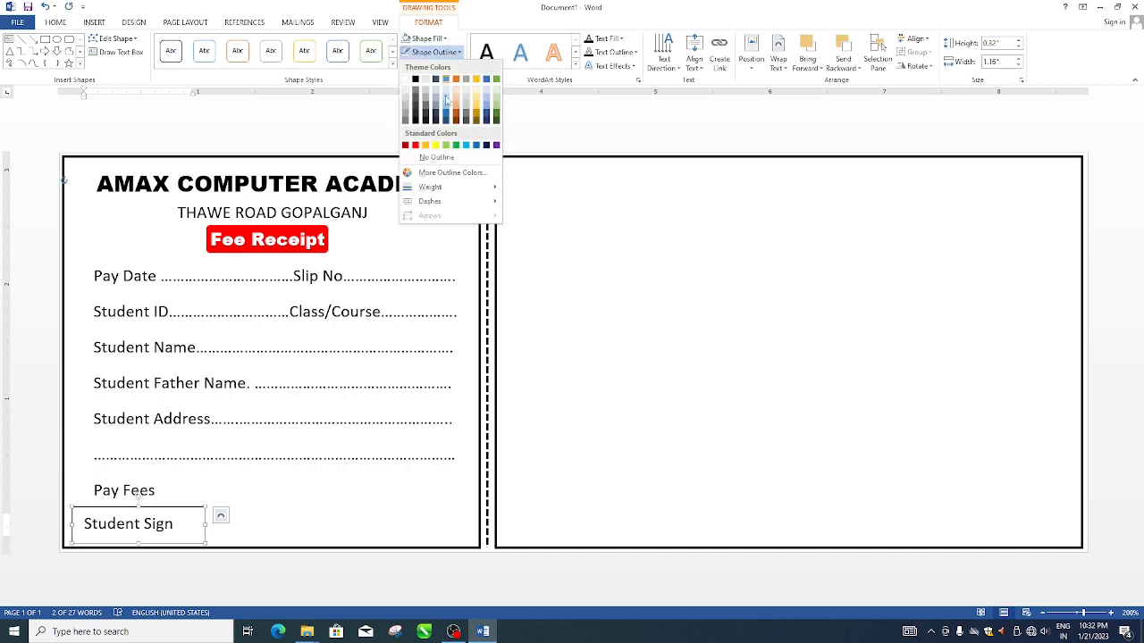
{"action": "left_click", "coordinate": [436, 157]}
{"action": "left_click_drag", "start_coordinate": [170, 507], "coordinate": [181, 511]}
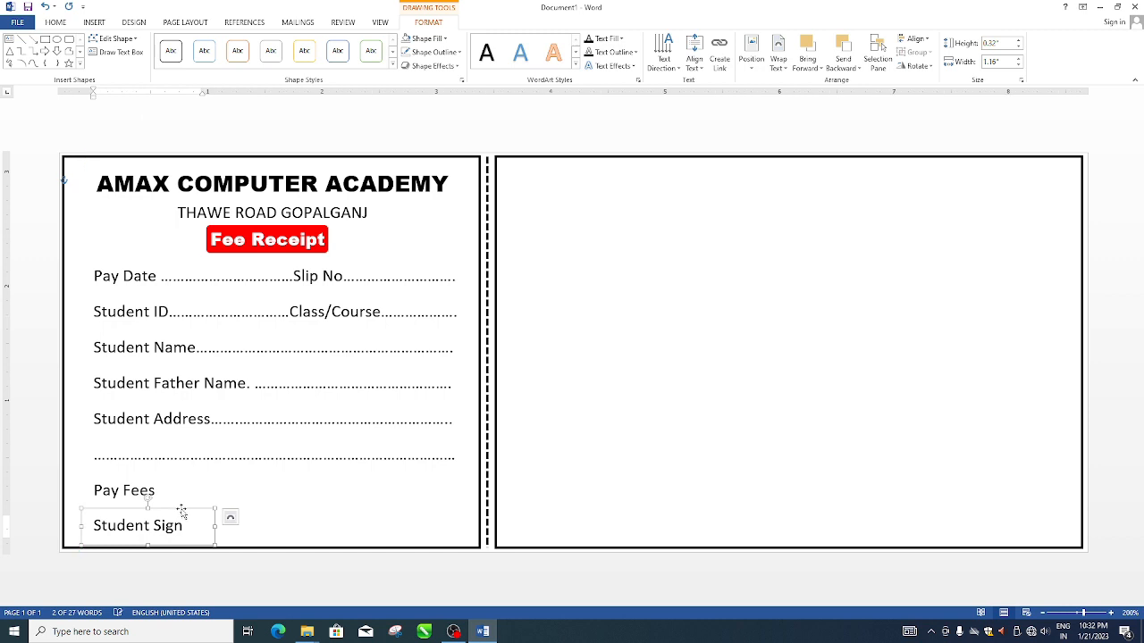
- Duplicate the Student Sign text box to the receipt's lower right corner and change the copy's text to "Signature"
{"action": "left_click_drag", "start_coordinate": [183, 509], "coordinate": [339, 526], "text": "ctrl"}
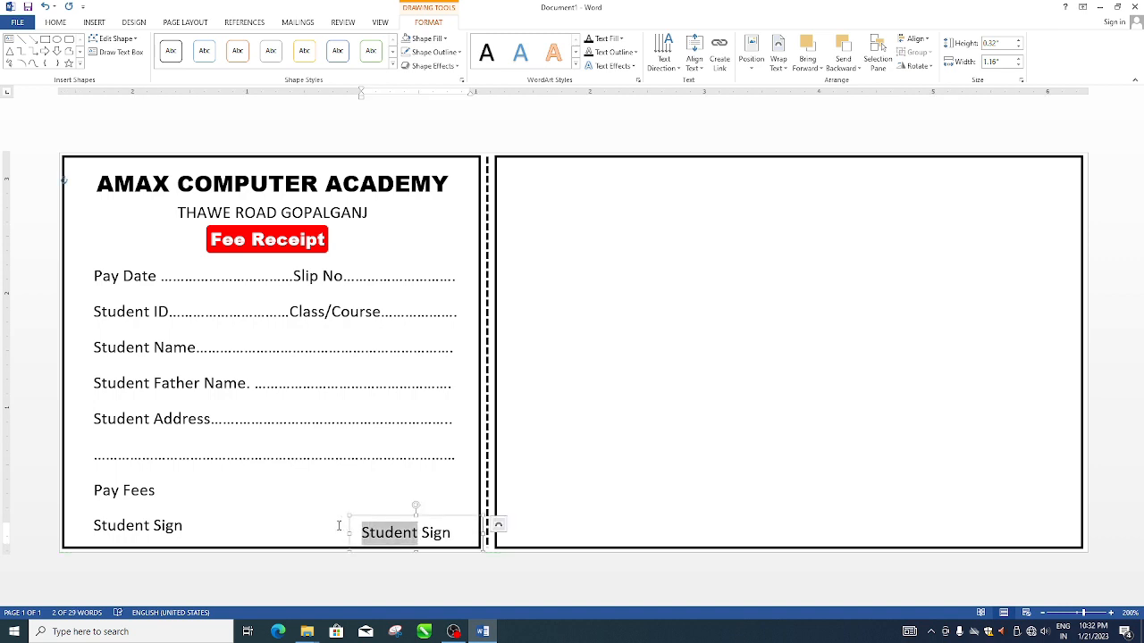
{"action": "key", "text": "Delete"}
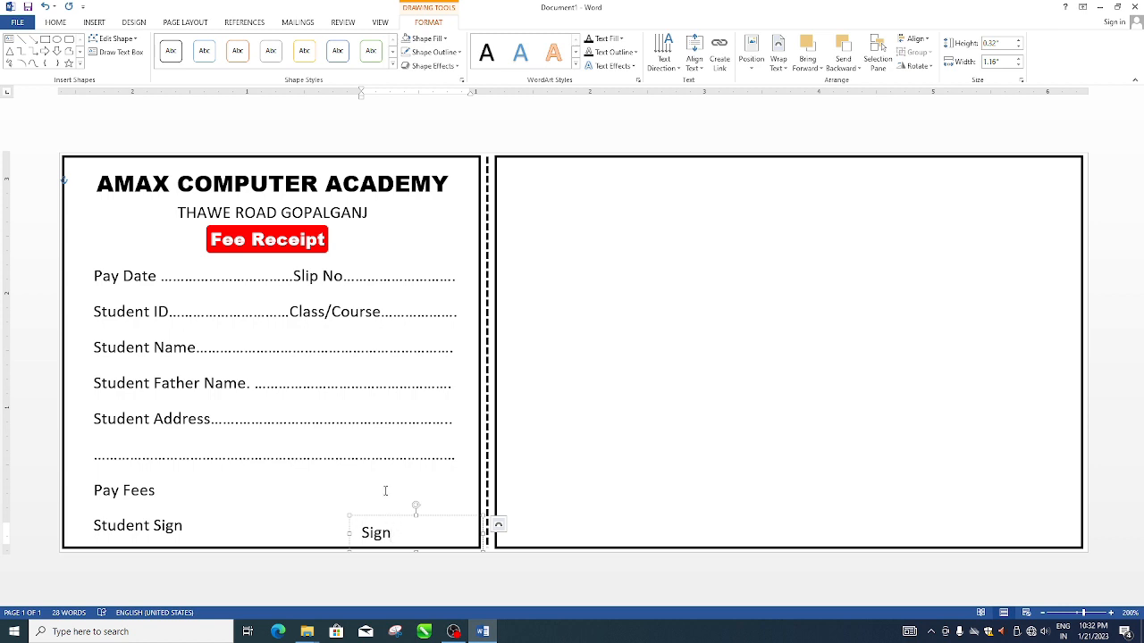
{"action": "type", "text": "ature"}
{"action": "mouse_move", "coordinate": [464, 516]}
{"action": "left_mouse_down"}
{"action": "mouse_move", "coordinate": [467, 503]}
{"action": "mouse_move", "coordinate": [452, 501]}
{"action": "mouse_move", "coordinate": [472, 514]}
{"action": "left_mouse_up"}
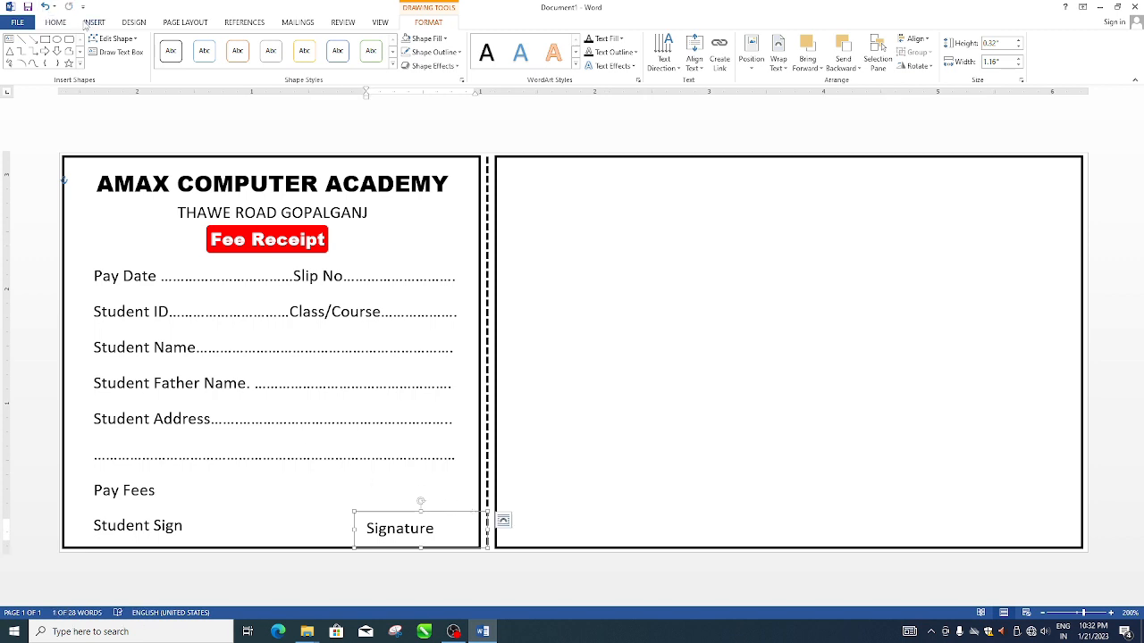
- Draw a horizontal line about 0.83 inches long just above the word Signature
{"action": "left_click", "coordinate": [94, 22]}
{"action": "left_click", "coordinate": [182, 53]}
{"action": "left_click", "coordinate": [191, 95]}
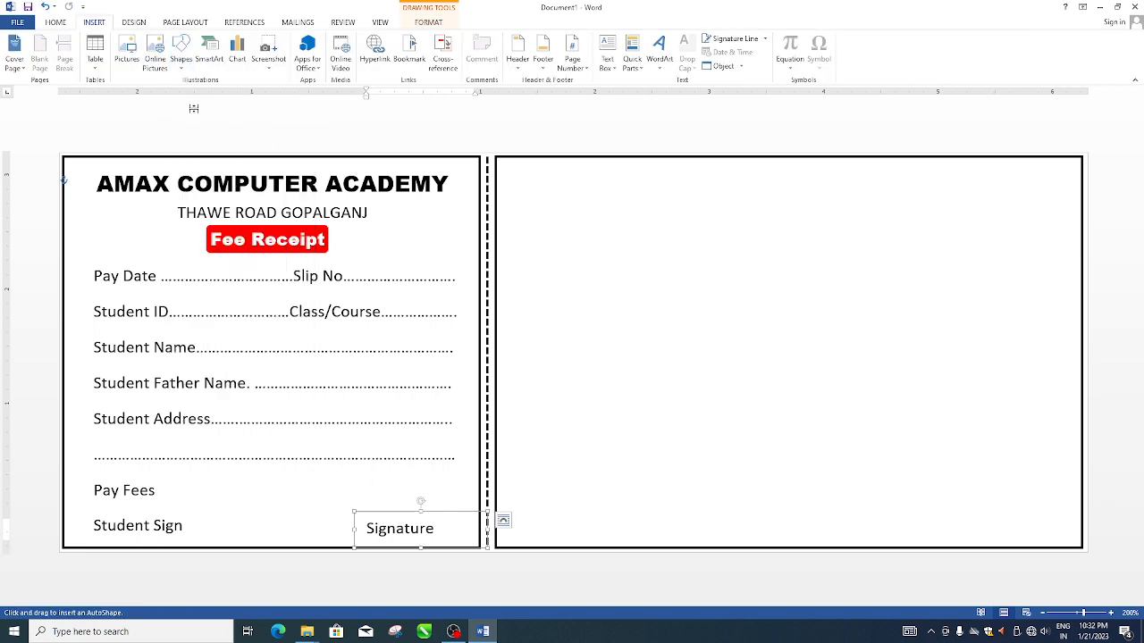
{"action": "mouse_move", "coordinate": [350, 517]}
{"action": "left_mouse_down"}
{"action": "mouse_move", "coordinate": [429, 527]}
{"action": "mouse_move", "coordinate": [446, 517]}
{"action": "left_mouse_up"}
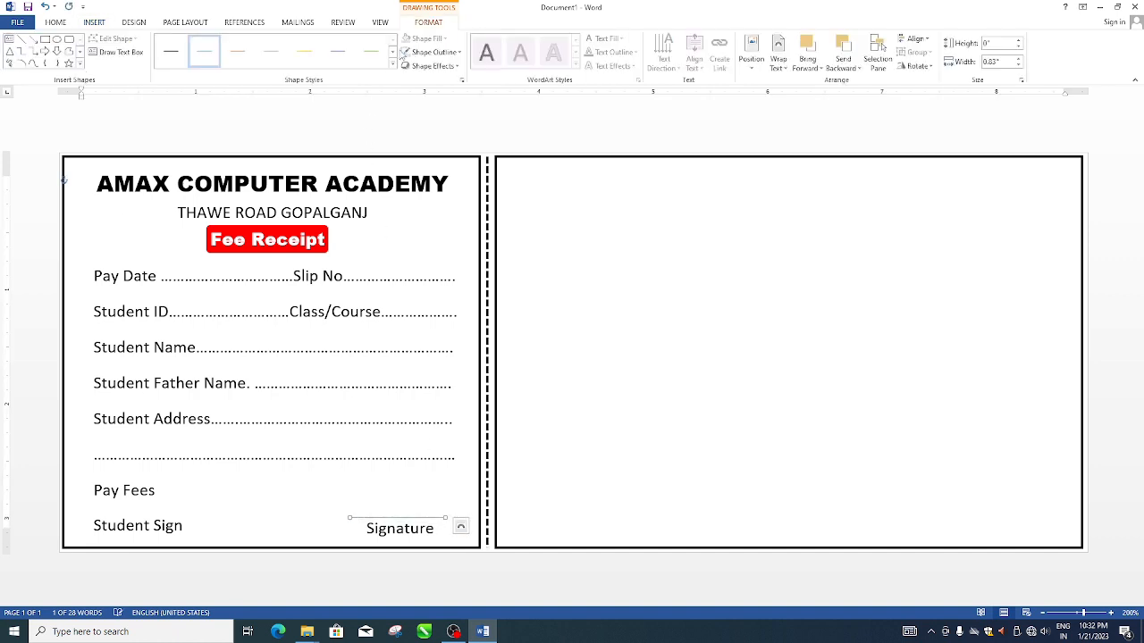
- Thicken the line above Signature and make it black
{"action": "left_click", "coordinate": [434, 52]}
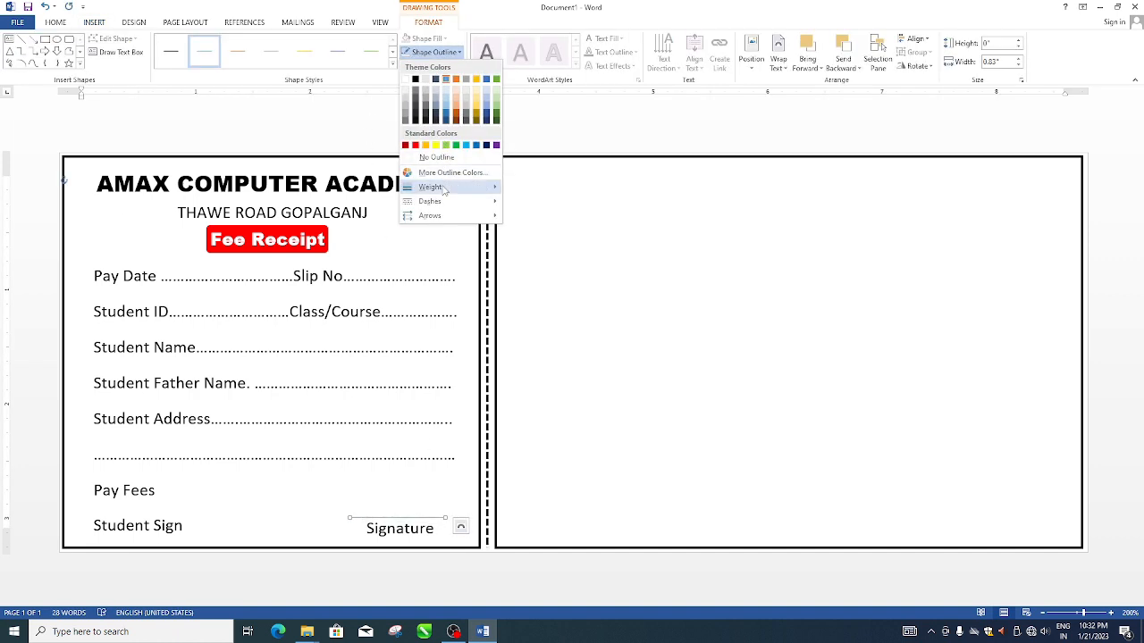
{"action": "mouse_move", "coordinate": [447, 186]}
{"action": "left_click", "coordinate": [545, 232]}
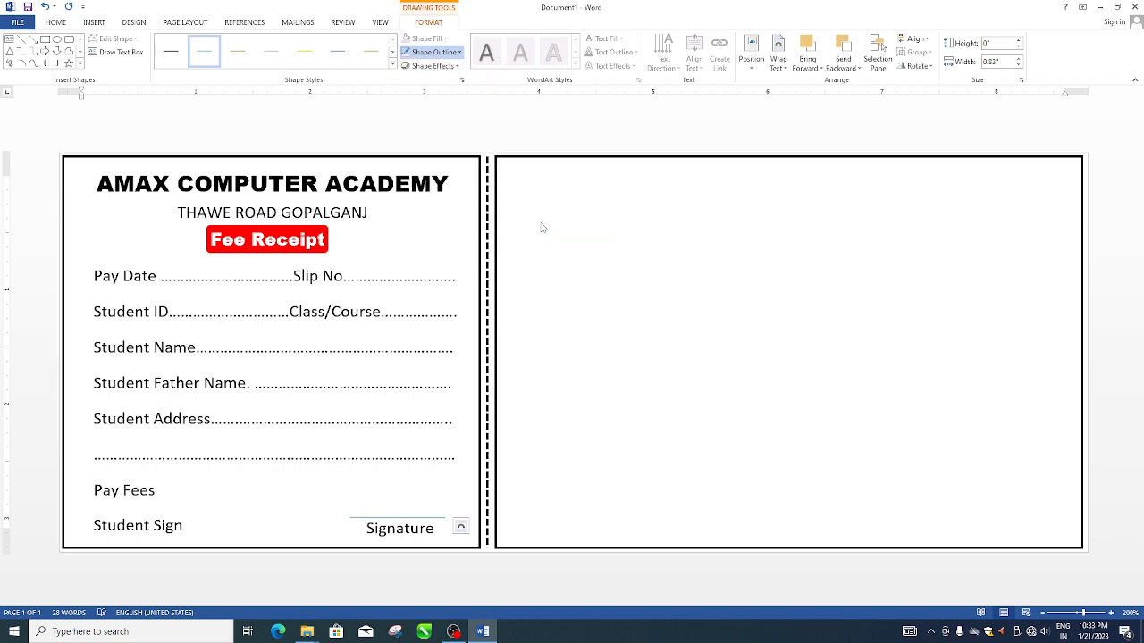
{"action": "left_click", "coordinate": [434, 52]}
{"action": "left_click", "coordinate": [415, 80]}
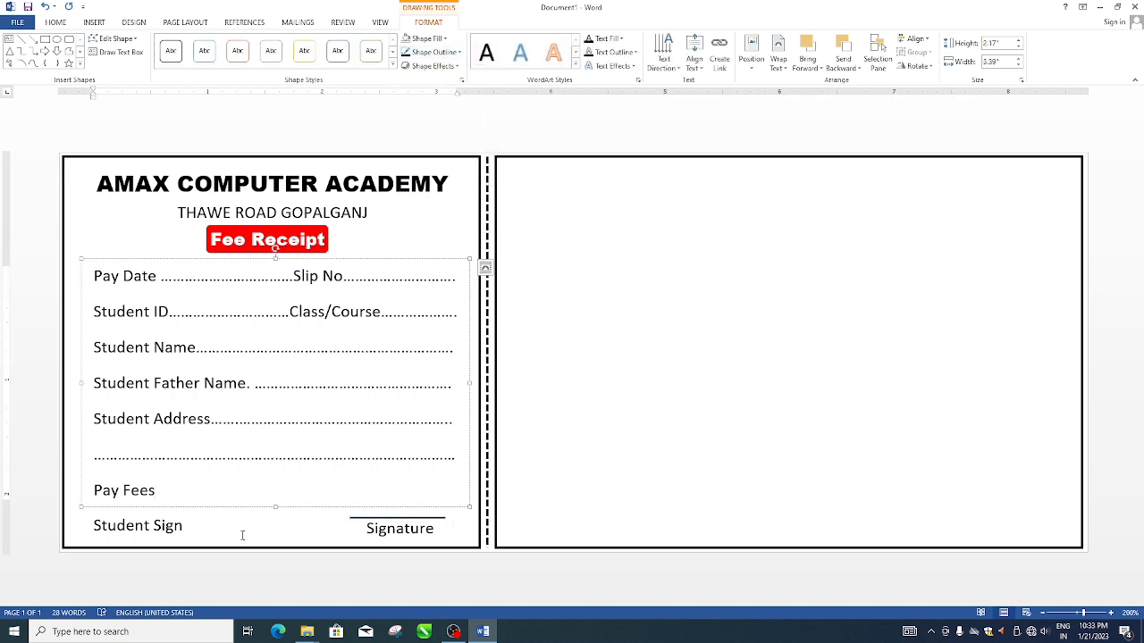
{"action": "key", "text": "Escape"}
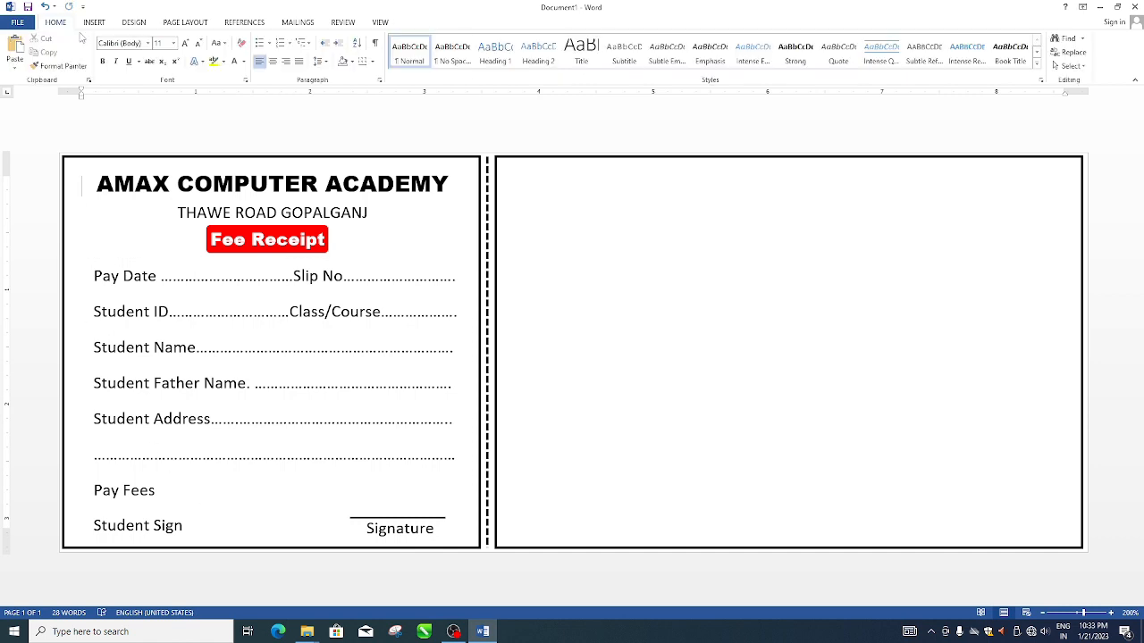
- Draw a rectangle about 2.6 inches wide and 0.21 inches high beside the Pay Fees label
{"action": "left_click", "coordinate": [90, 23]}
{"action": "left_click", "coordinate": [182, 62]}
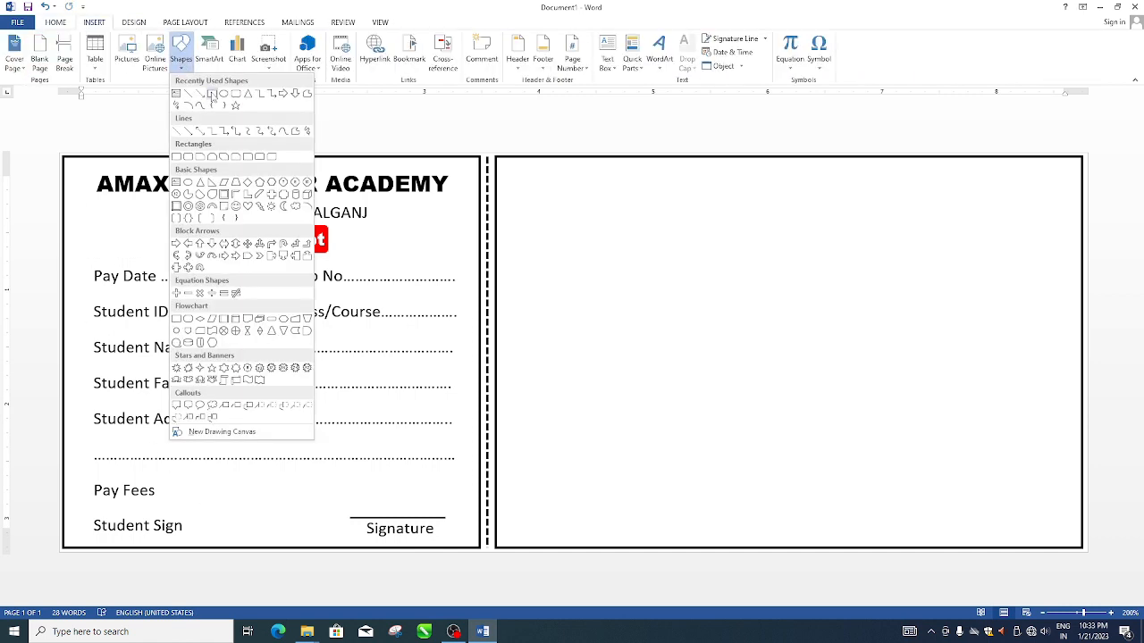
{"action": "left_click", "coordinate": [213, 94]}
{"action": "mouse_move", "coordinate": [160, 477]}
{"action": "left_mouse_down"}
{"action": "mouse_move", "coordinate": [459, 495]}
{"action": "mouse_move", "coordinate": [467, 506]}
{"action": "mouse_move", "coordinate": [458, 503]}
{"action": "left_mouse_up"}
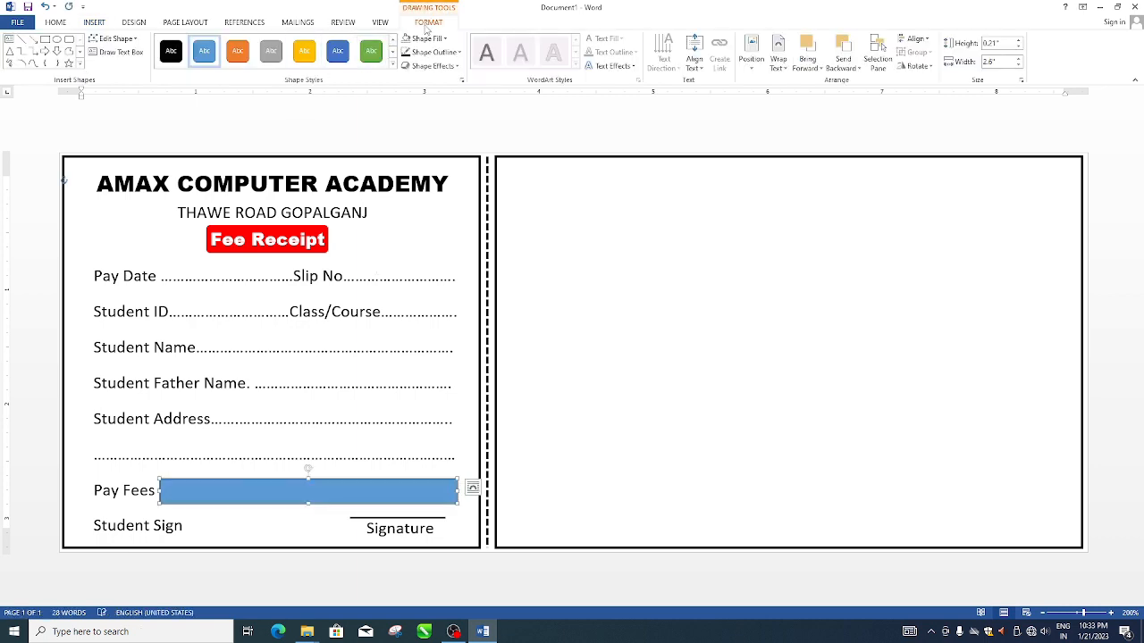
- Give the Pay Fees rectangle no fill and a black outline
{"action": "left_click", "coordinate": [426, 39]}
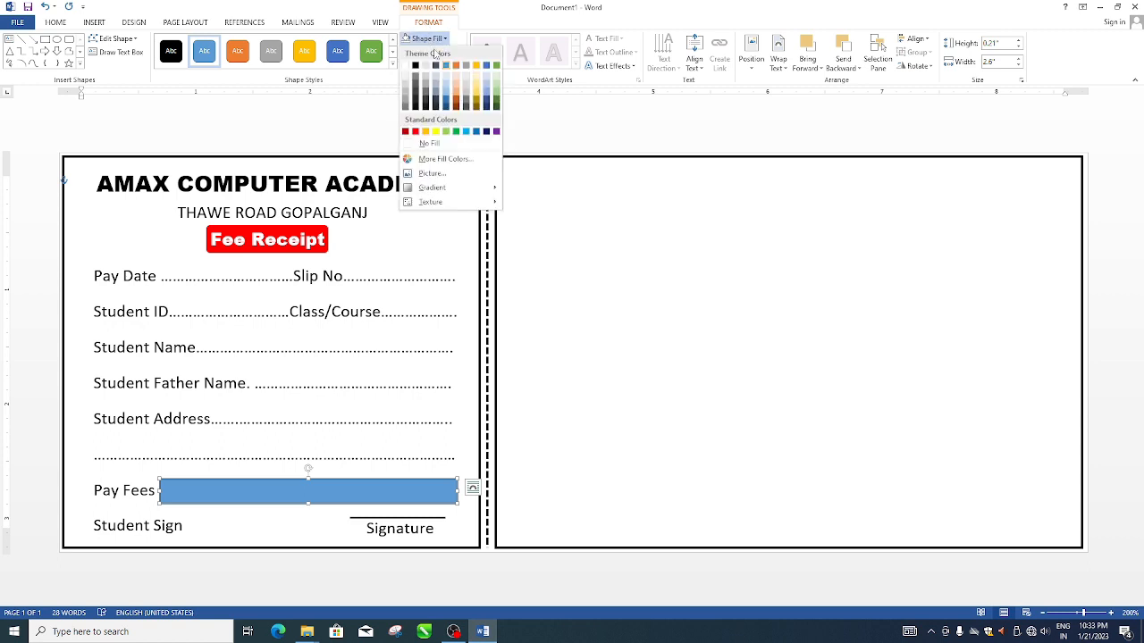
{"action": "left_click", "coordinate": [425, 145]}
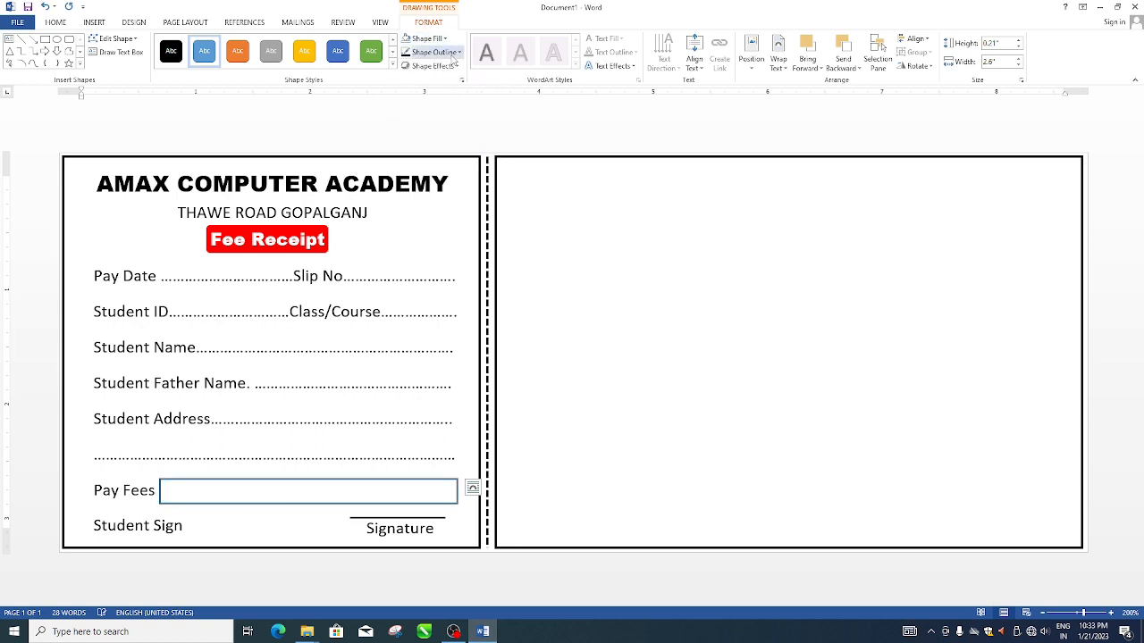
{"action": "left_click", "coordinate": [434, 52]}
{"action": "left_click", "coordinate": [415, 81]}
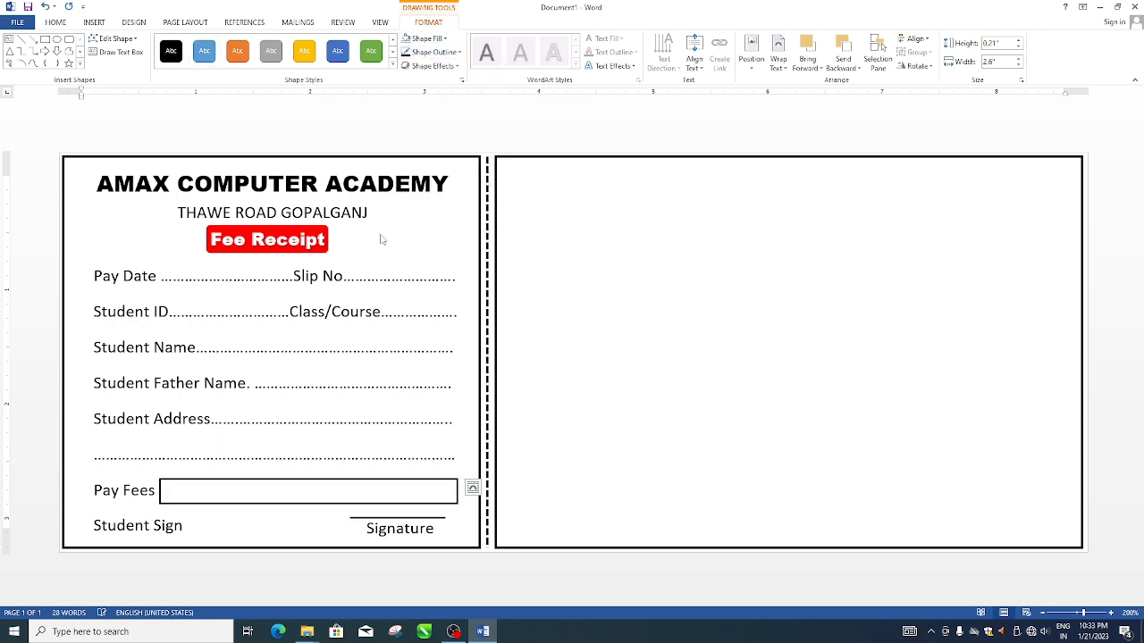
{"action": "key", "text": "Escape"}
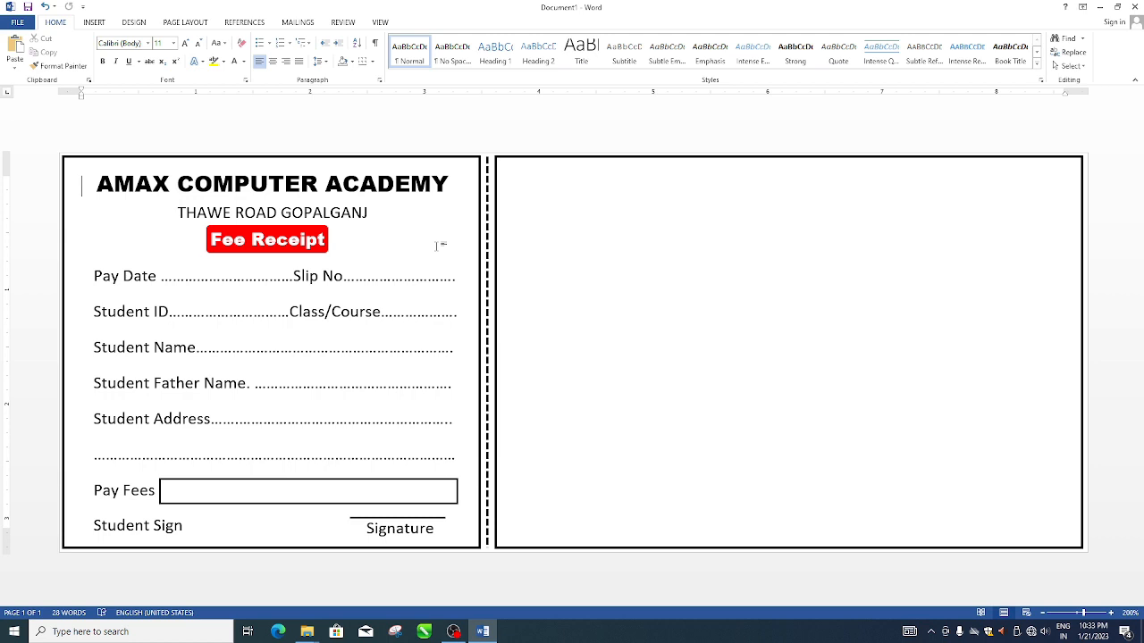
- Copy the AMAX COMPUTER ACADEMY heading text box to the top center of the empty right-hand box
{"action": "left_click", "coordinate": [406, 163]}
{"action": "left_click_drag", "start_coordinate": [406, 162], "coordinate": [921, 164]}
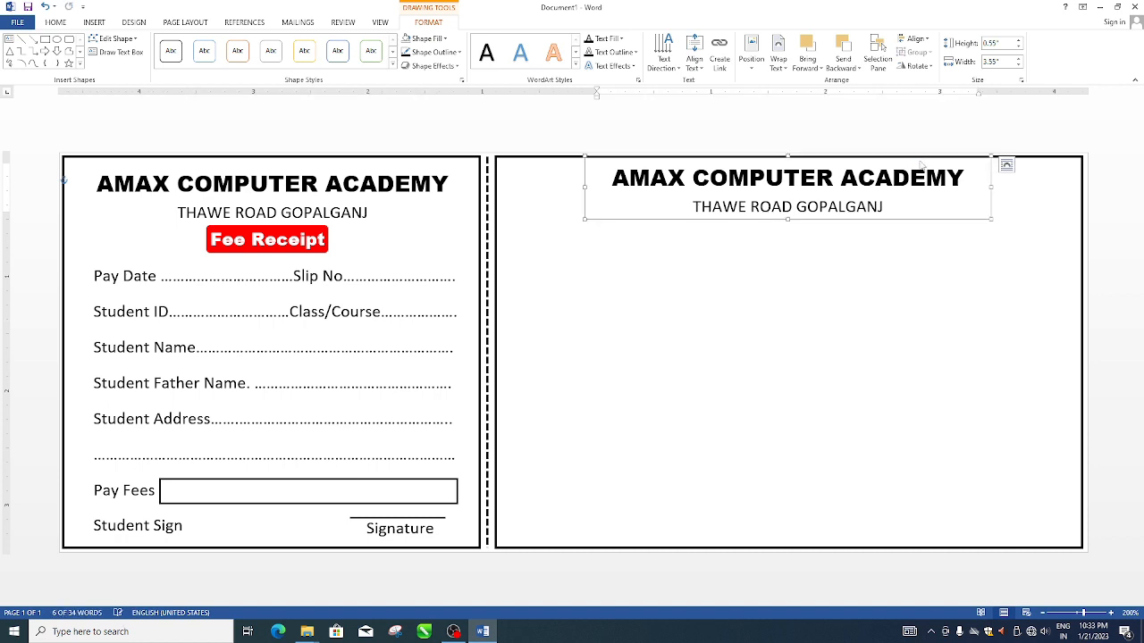
- Copy the red banner and its Fee Receipt text box to below the heading in the right-hand box
{"action": "left_click", "coordinate": [304, 240]}
{"action": "left_click", "coordinate": [429, 265]}
{"action": "left_click", "coordinate": [276, 259]}
{"action": "left_click", "coordinate": [275, 247]}
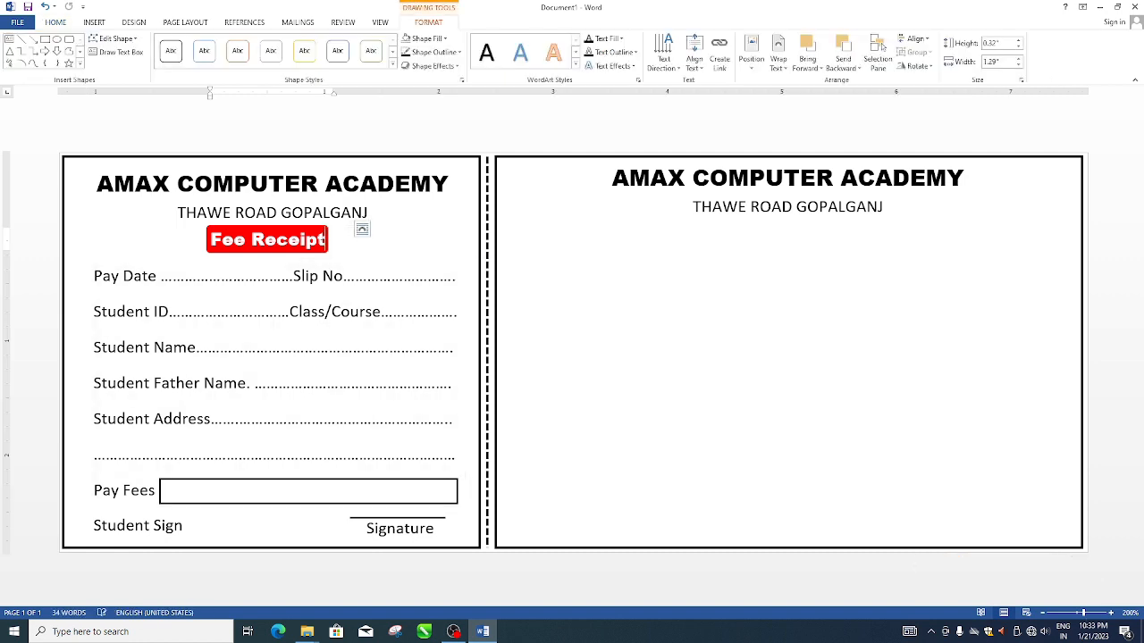
{"action": "left_click", "coordinate": [188, 244]}
{"action": "left_click", "coordinate": [211, 255]}
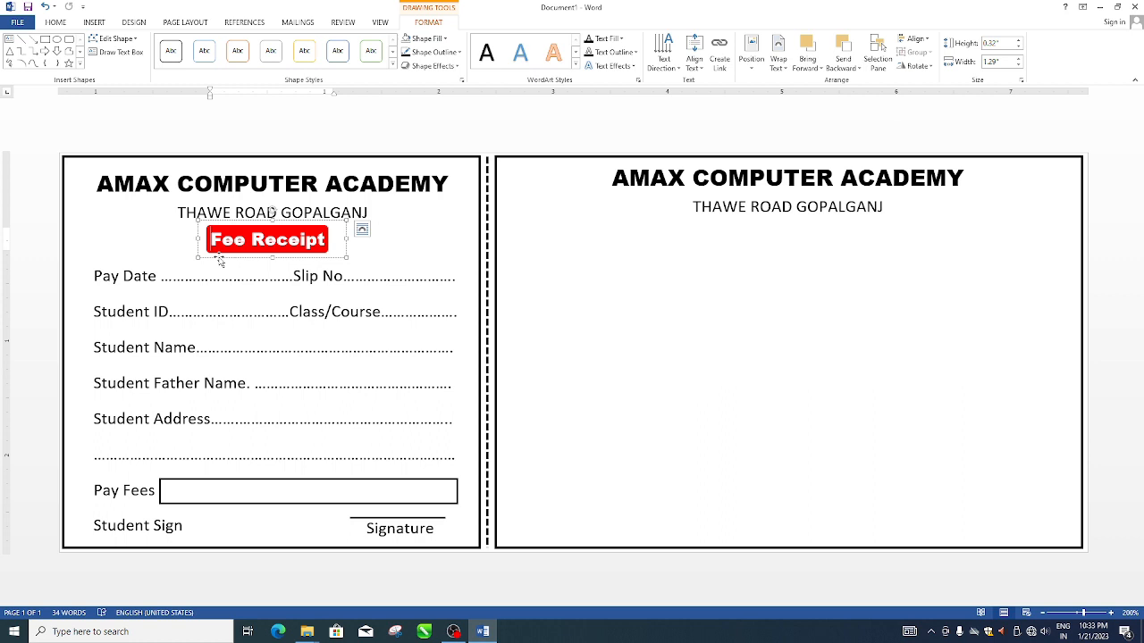
{"action": "left_click_drag", "start_coordinate": [219, 259], "coordinate": [217, 273]}
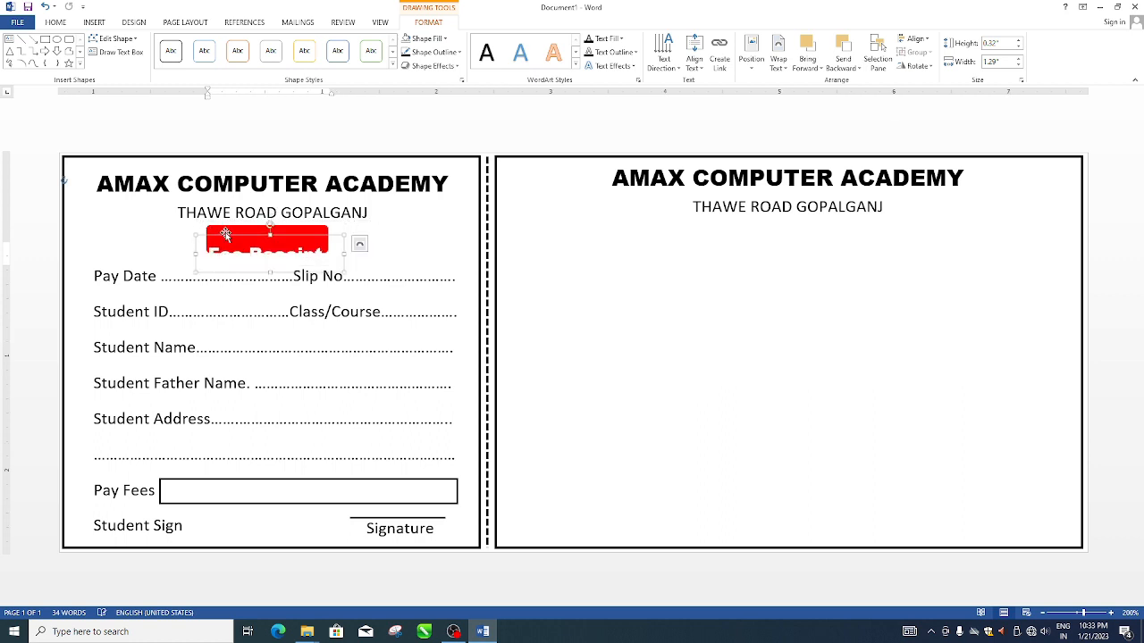
{"action": "left_click", "coordinate": [225, 229]}
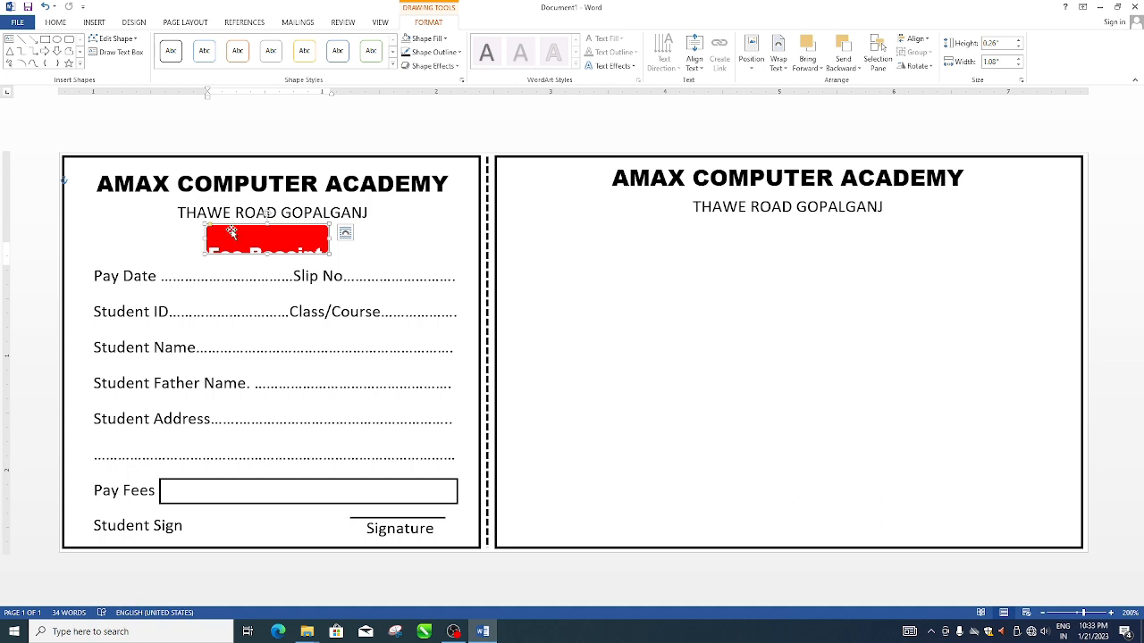
{"action": "left_click_drag", "start_coordinate": [231, 230], "coordinate": [765, 222], "text": "ctrl"}
{"action": "mouse_move", "coordinate": [862, 236]}
{"action": "left_mouse_down"}
{"action": "mouse_move", "coordinate": [876, 236]}
{"action": "mouse_move", "coordinate": [846, 240]}
{"action": "left_mouse_up"}
{"action": "left_click", "coordinate": [304, 255]}
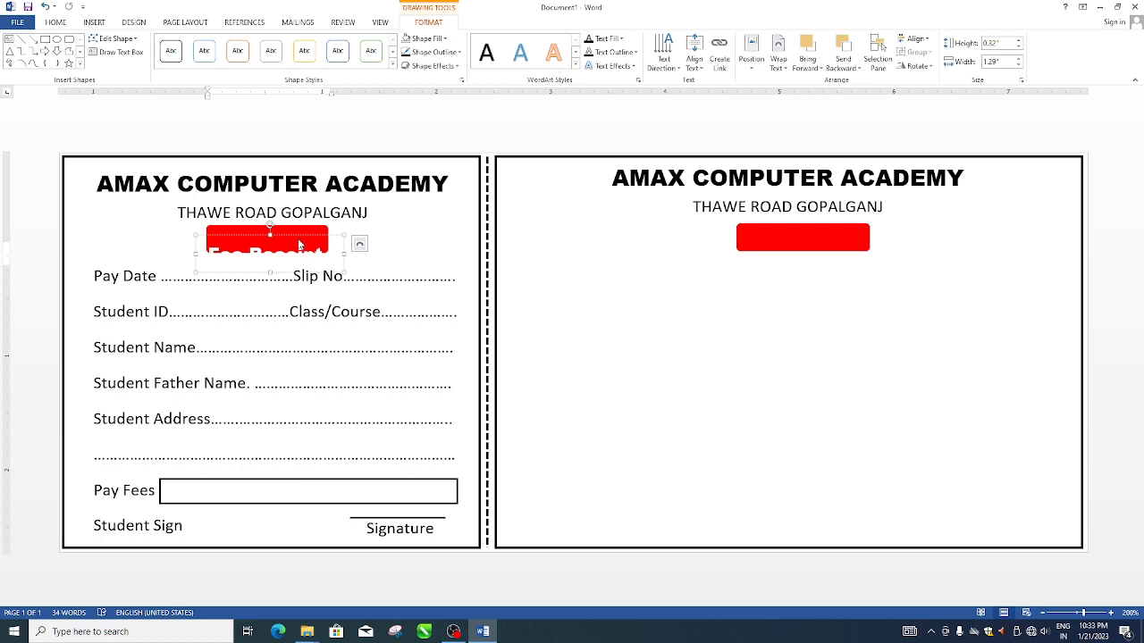
{"action": "left_click_drag", "start_coordinate": [299, 234], "coordinate": [832, 217]}
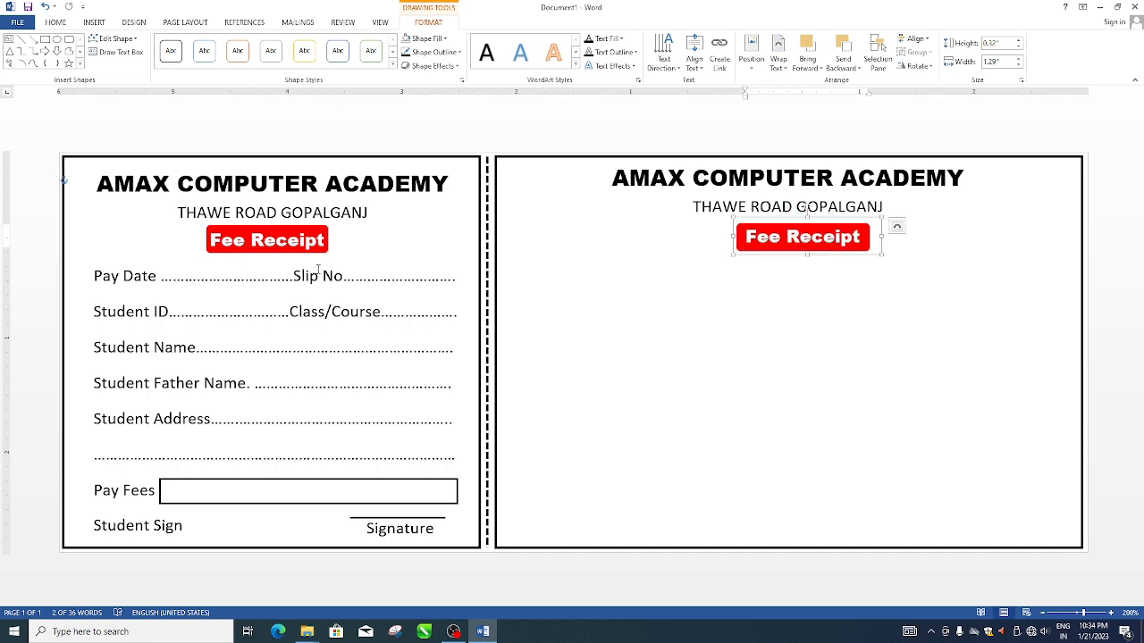
- Copy the student details text box below the Fee Receipt banner in the right-hand box and widen it to about 4.85 inches
{"action": "left_click", "coordinate": [227, 285]}
{"action": "left_click", "coordinate": [183, 291]}
{"action": "left_click_drag", "start_coordinate": [160, 260], "coordinate": [709, 266]}
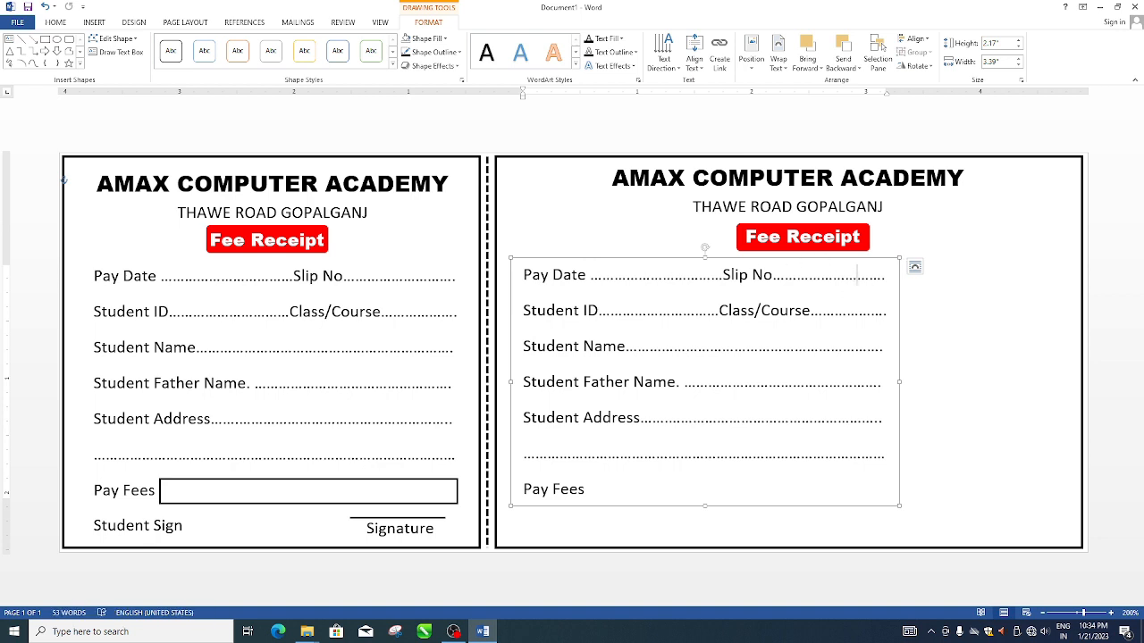
{"action": "type", "text": ".................."}
{"action": "left_click_drag", "start_coordinate": [901, 382], "coordinate": [1067, 381]}
- Lengthen the dotted lines after Pay Date and Slip No in the copied text box so they fill one row
{"action": "left_click", "coordinate": [923, 277]}
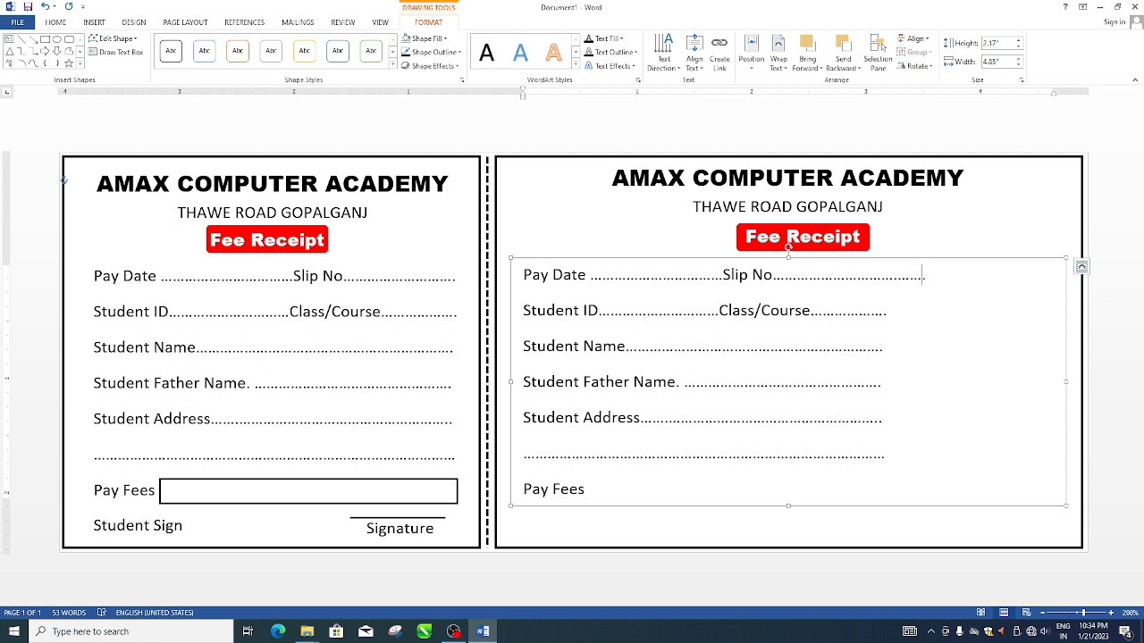
{"action": "type", "text": "......................................."}
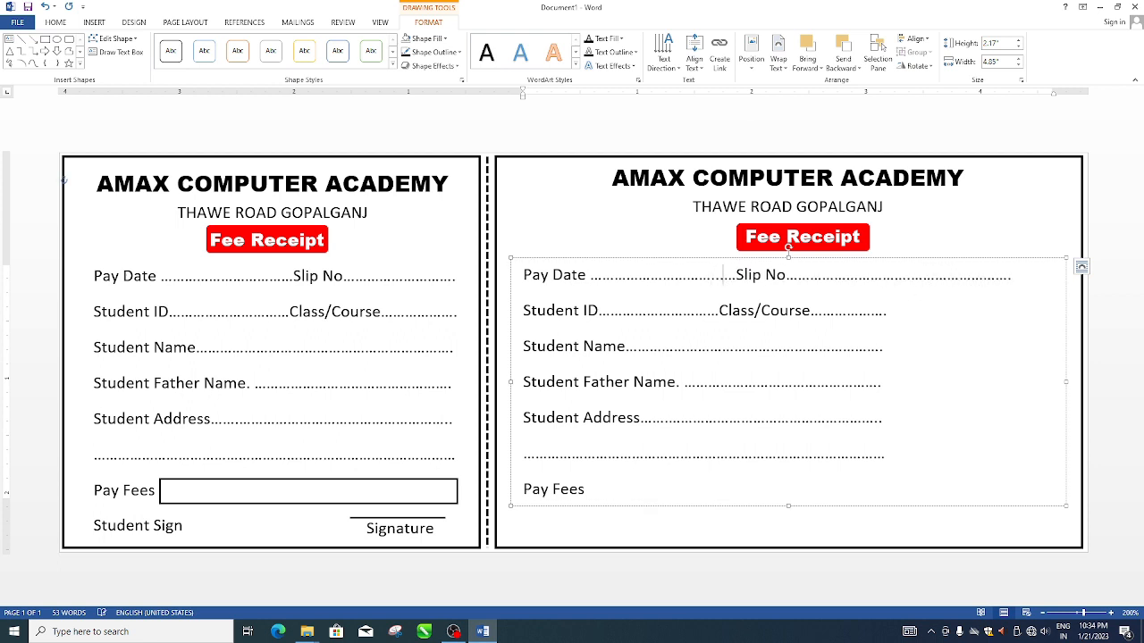
{"action": "type", "text": "........."}
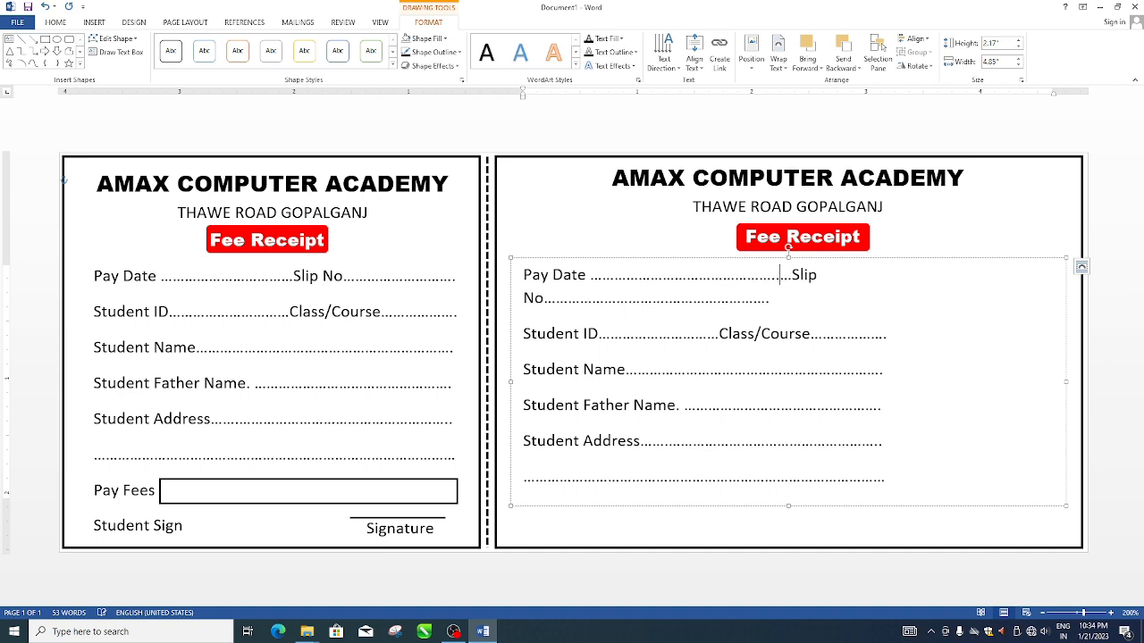
{"action": "key", "text": "BackSpace"}
{"action": "key", "text": "BackSpace"}
{"action": "key", "text": "BackSpace"}
{"action": "key", "text": "BackSpace"}
{"action": "key", "text": "BackSpace"}
{"action": "key", "text": "BackSpace"}
{"action": "key", "text": "BackSpace"}
{"action": "key", "text": "BackSpace"}
{"action": "key", "text": "BackSpace"}
{"action": "key", "text": "BackSpace"}
{"action": "key", "text": "BackSpace"}
{"action": "key", "text": "BackSpace"}
{"action": "key", "text": "BackSpace"}
{"action": "key", "text": "BackSpace"}
- Lengthen the dotted lines after Student ID and Class/Course in the copied text box to fill one row
{"action": "left_click", "coordinate": [684, 312]}
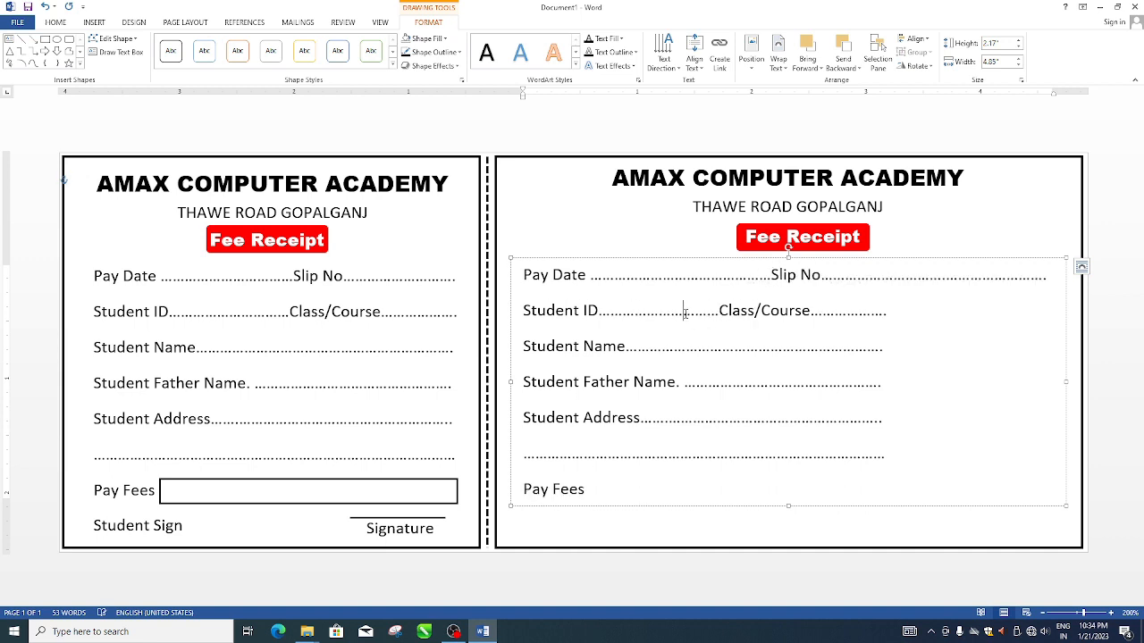
{"action": "type", "text": "..........."}
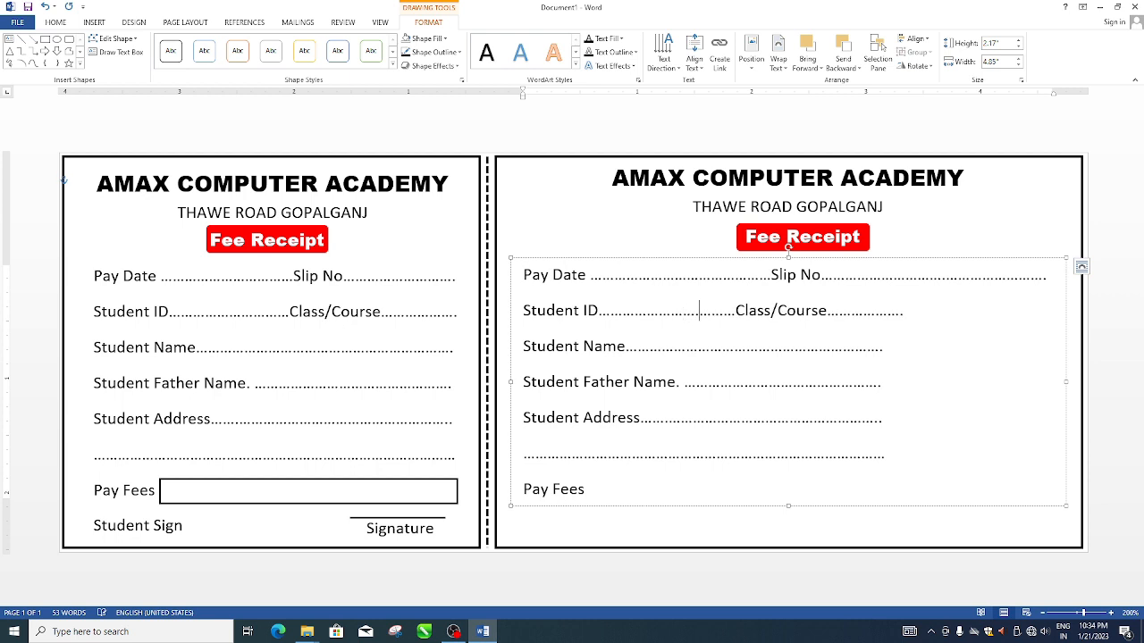
{"action": "type", "text": ".........."}
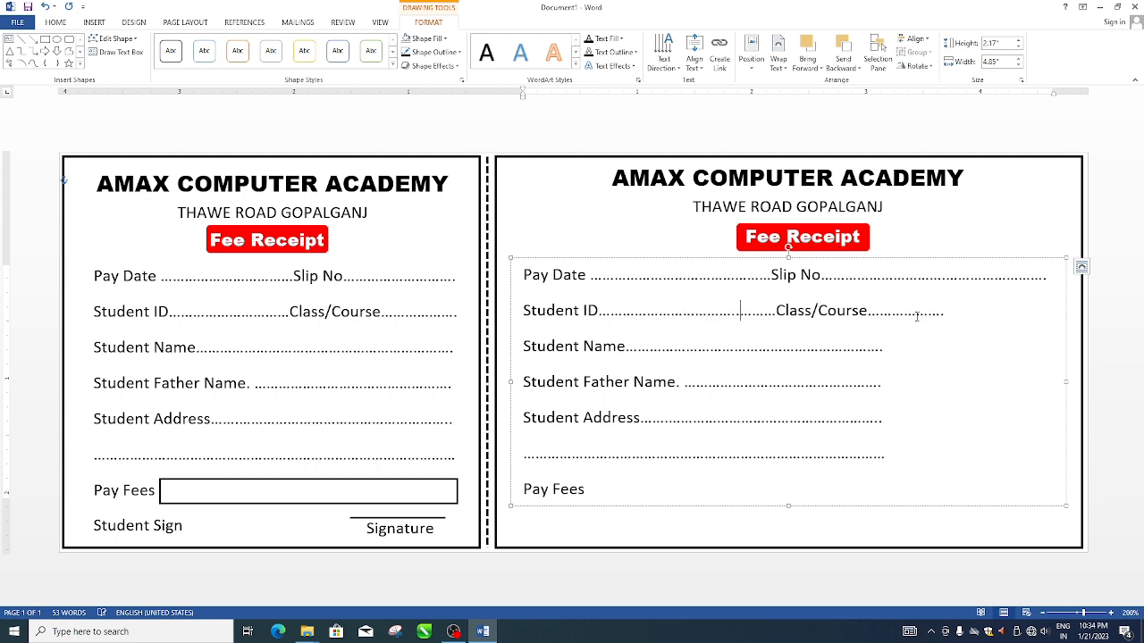
{"action": "type", "text": "..........................."}
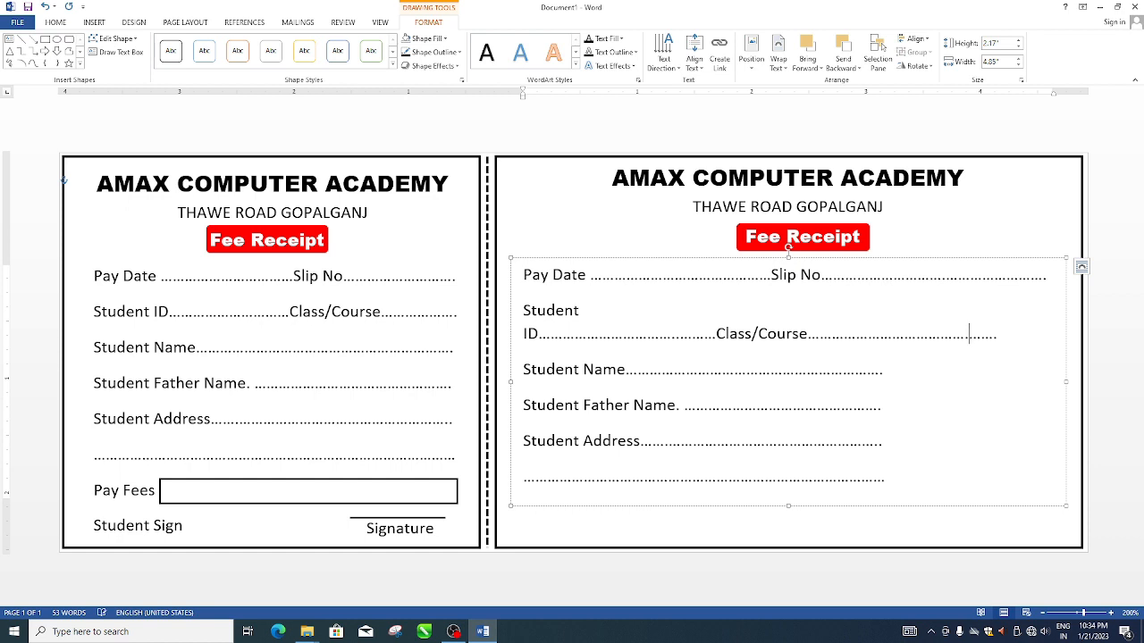
{"action": "key", "text": "BackSpace"}
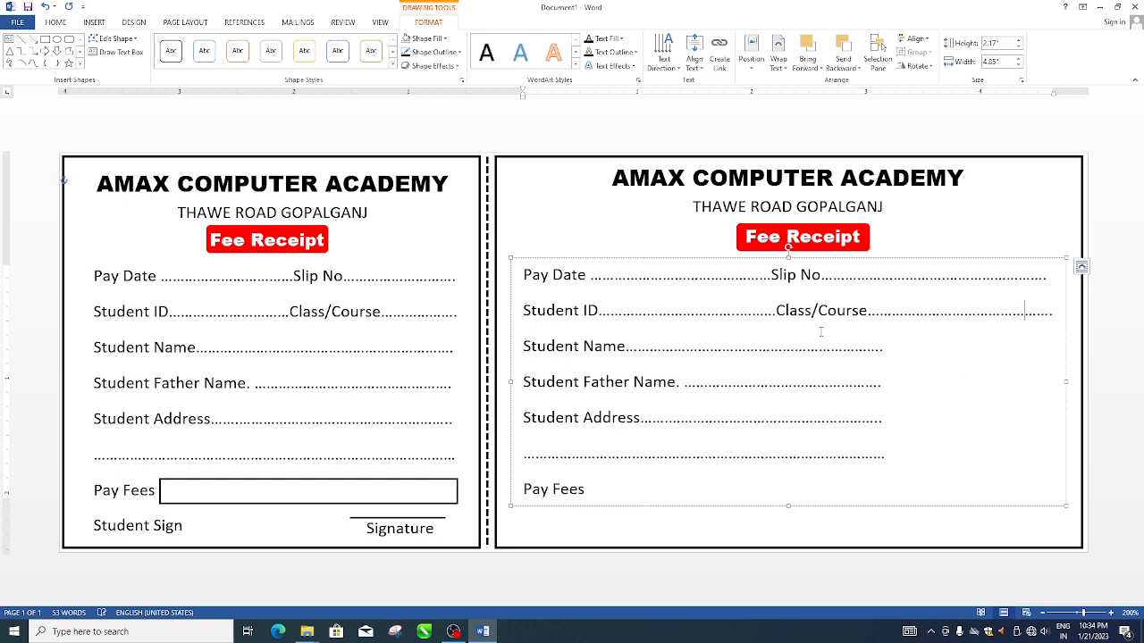
- Extend the Student Name and Student Father Name dotted lines across the copied text box, keeping each on one row
{"action": "type", "text": "..............................................................................................."}
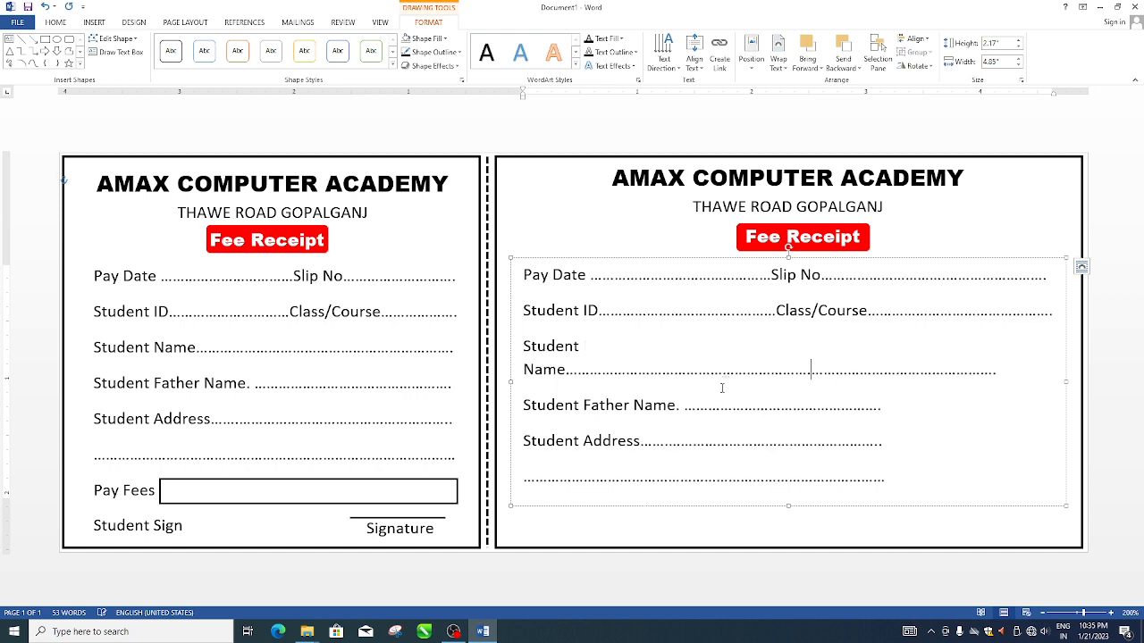
{"action": "key", "text": "BackSpace"}
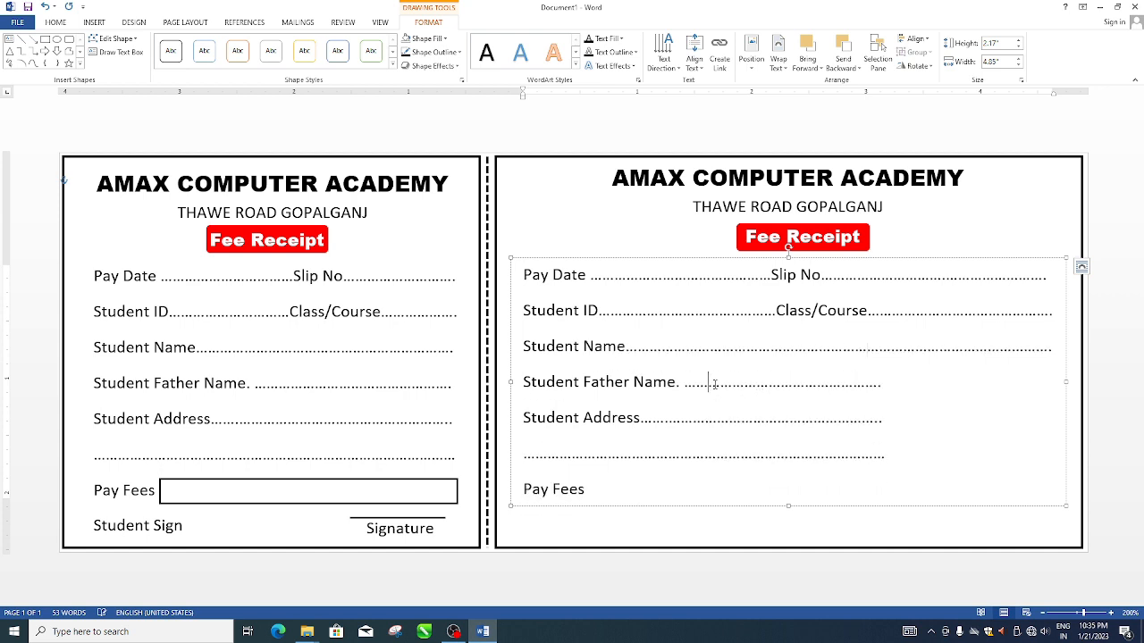
{"action": "key", "text": "ctrl+v"}
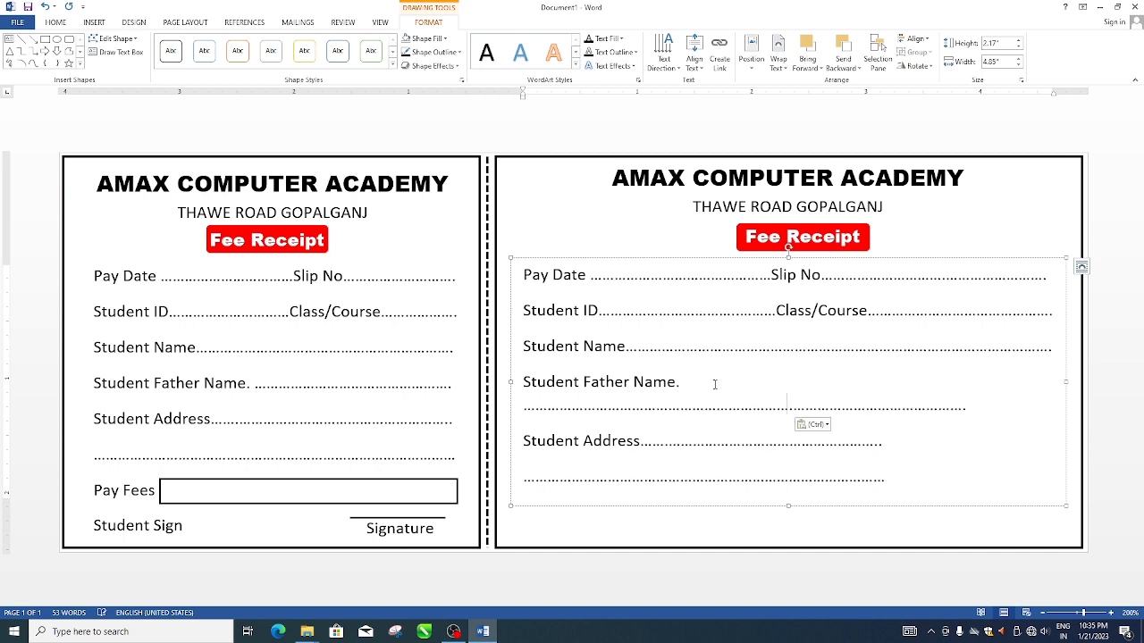
{"action": "key", "text": "BackSpace"}
{"action": "key", "text": "BackSpace"}
{"action": "key", "text": "BackSpace"}
{"action": "key", "text": "BackSpace"}
{"action": "key", "text": "BackSpace"}
{"action": "key", "text": "BackSpace"}
{"action": "key", "text": "BackSpace"}
{"action": "key", "text": "BackSpace"}
{"action": "key", "text": "BackSpace"}
{"action": "key", "text": "BackSpace"}
{"action": "key", "text": "BackSpace"}
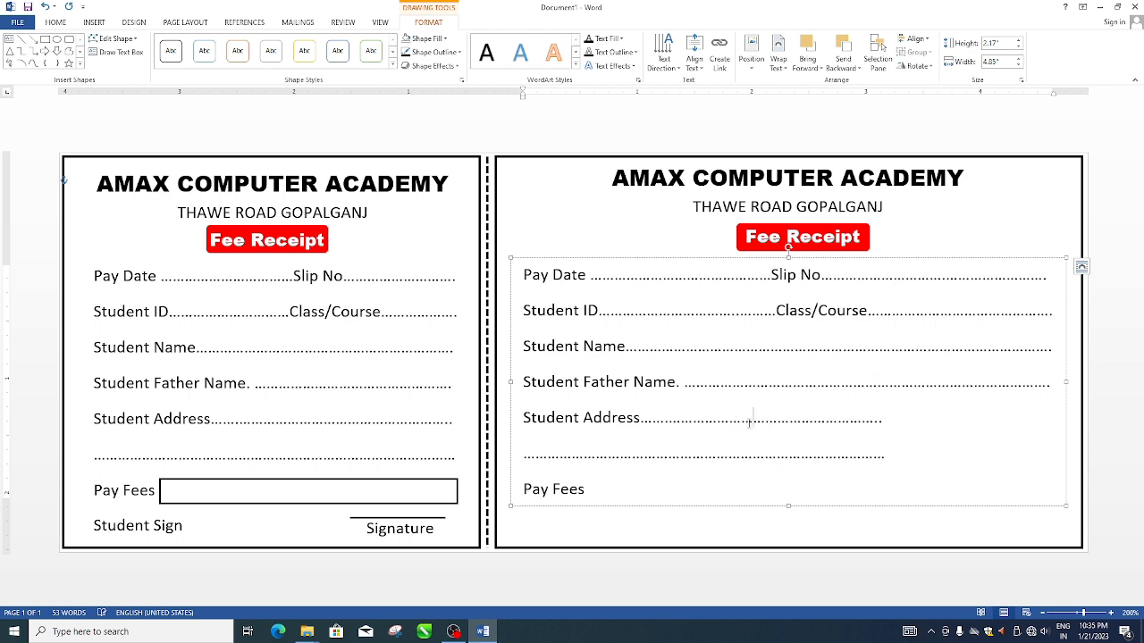
- Extend the Student Address dotted line and the blank dotted line below it across the copied text box
{"action": "type", "text": "..............................................."}
{"action": "left_click", "coordinate": [715, 460]}
{"action": "type", "text": "..........................................................................................."}
- Copy the Student Sign text box to below the Pay Fees label in the right-hand box
{"action": "left_click", "coordinate": [583, 521]}
{"action": "left_click", "coordinate": [168, 525]}
{"action": "left_click", "coordinate": [170, 511]}
{"action": "left_click_drag", "start_coordinate": [170, 511], "coordinate": [605, 517]}
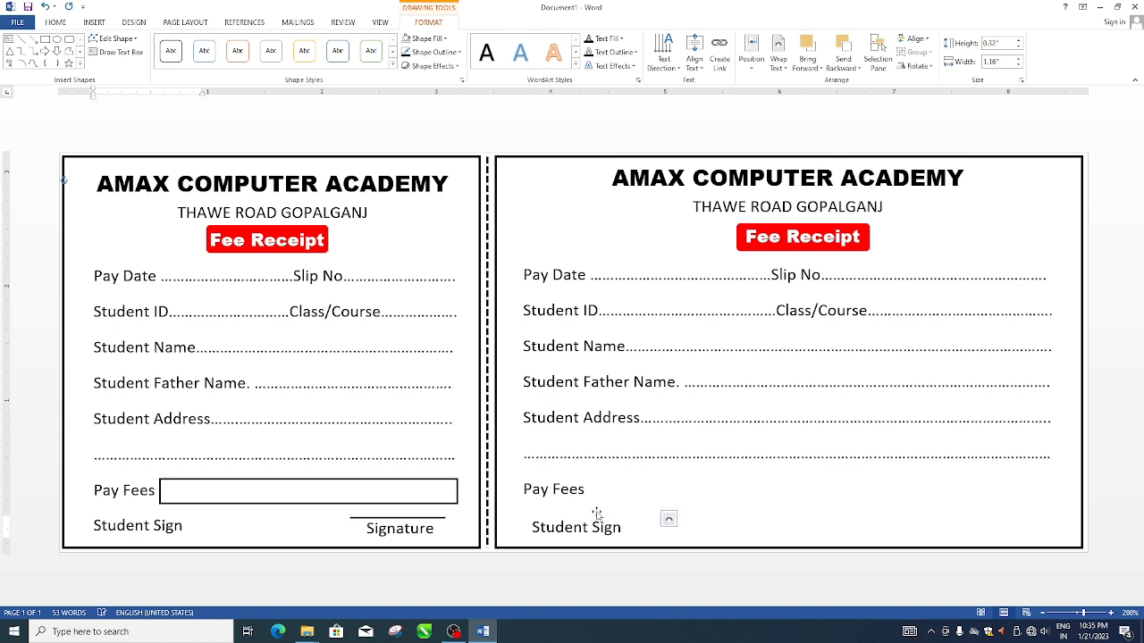
- Copy the Signature label and the black line above it to the lower right corner of the right-hand box
{"action": "left_click", "coordinate": [431, 527]}
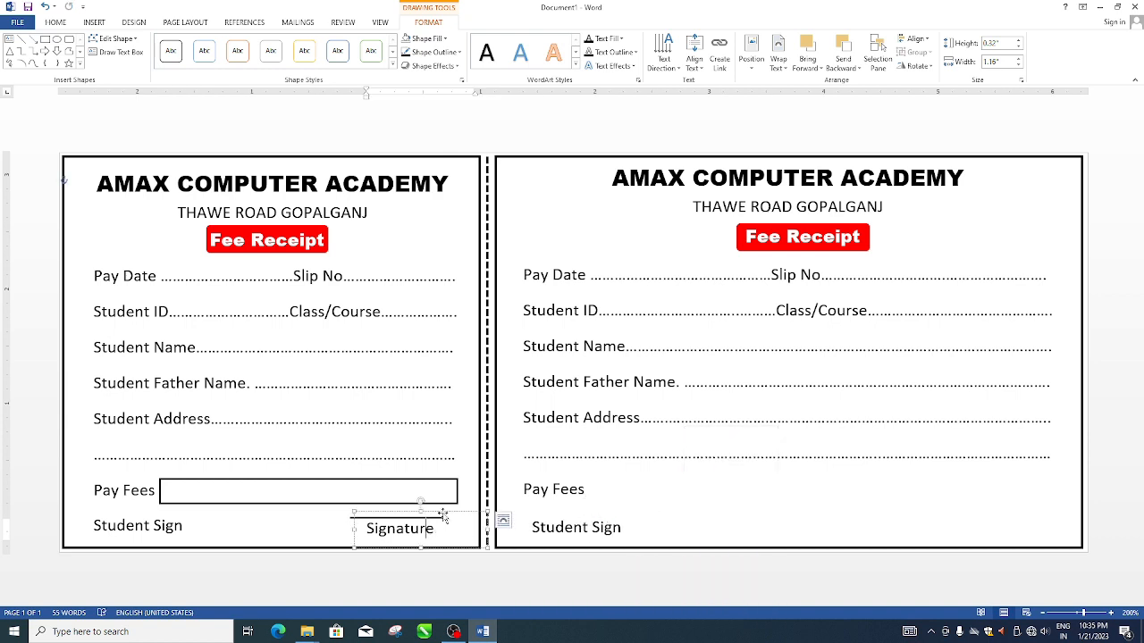
{"action": "left_click_drag", "start_coordinate": [565, 511], "coordinate": [1055, 513]}
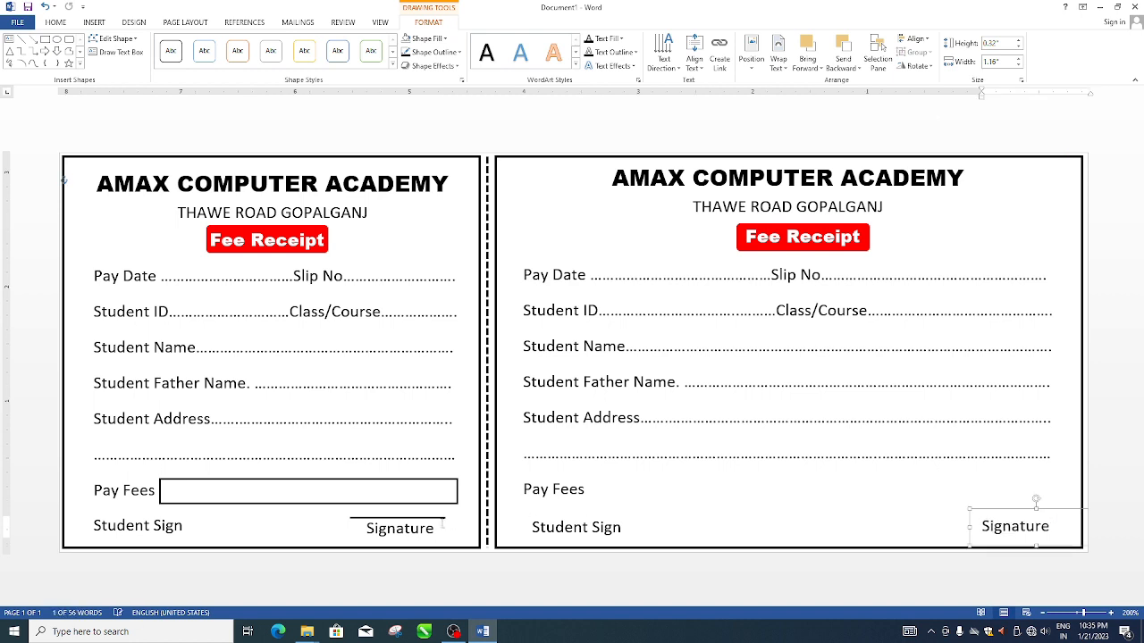
{"action": "left_click_drag", "start_coordinate": [442, 522], "coordinate": [1056, 517]}
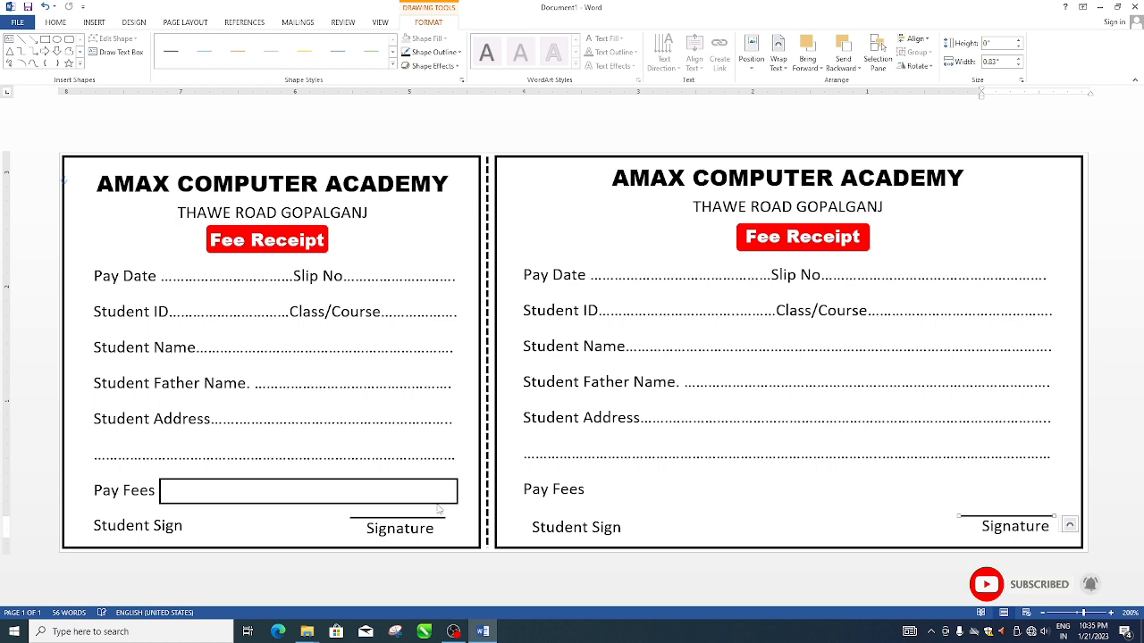
- Copy the Pay Fees rectangle beside the right-hand Pay Fees label and widen it to the end of the dotted lines
{"action": "left_click_drag", "start_coordinate": [432, 486], "coordinate": [858, 480]}
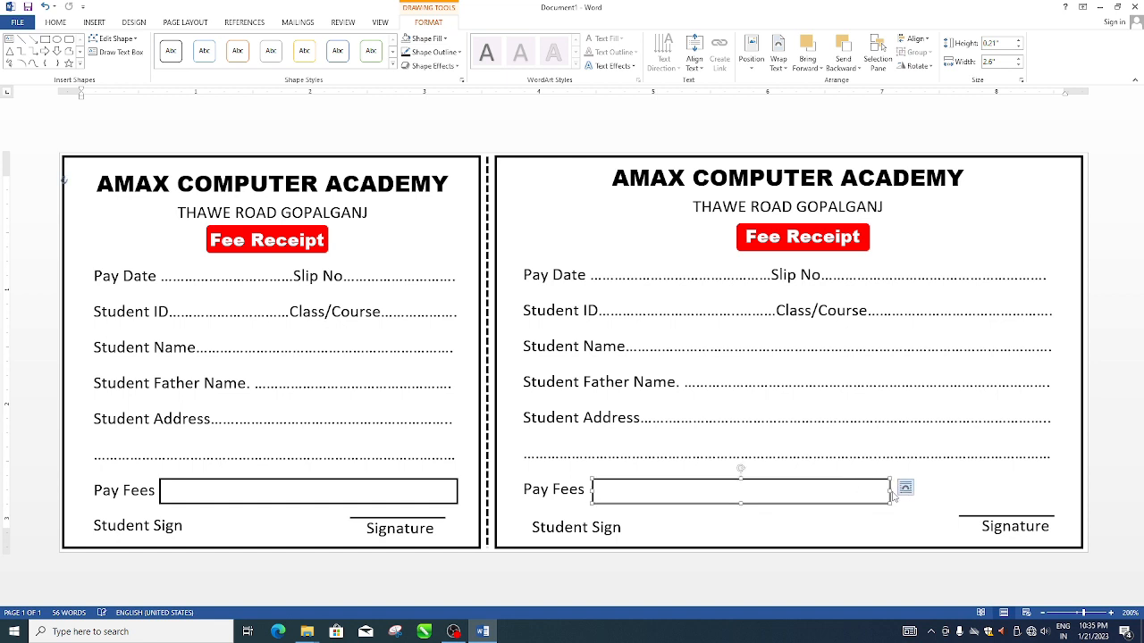
{"action": "left_click_drag", "start_coordinate": [888, 491], "coordinate": [1060, 480]}
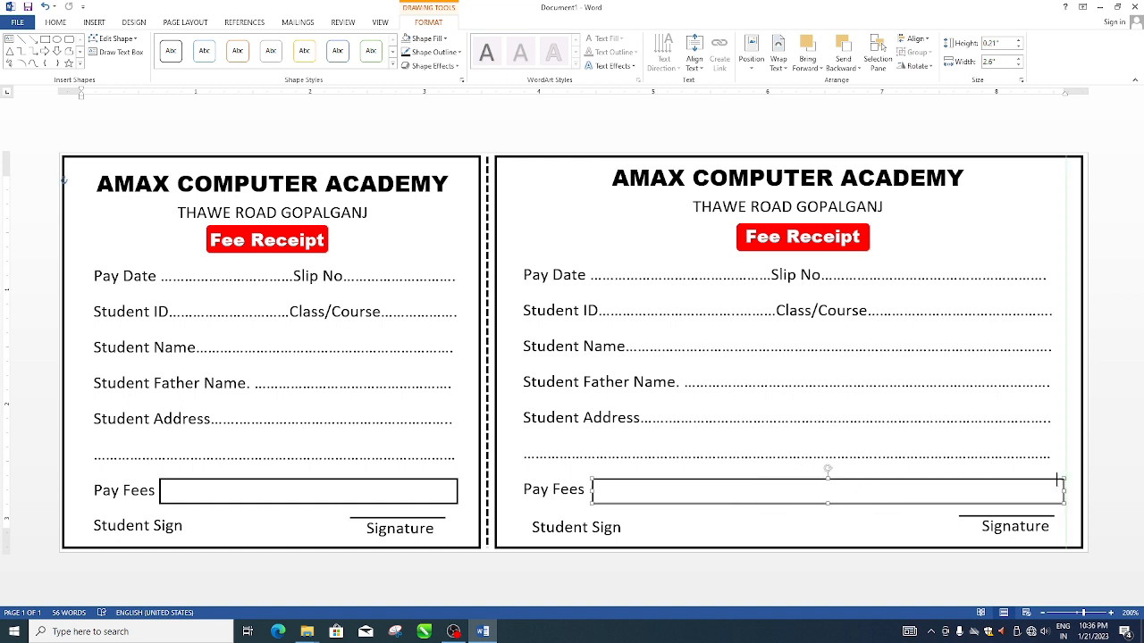